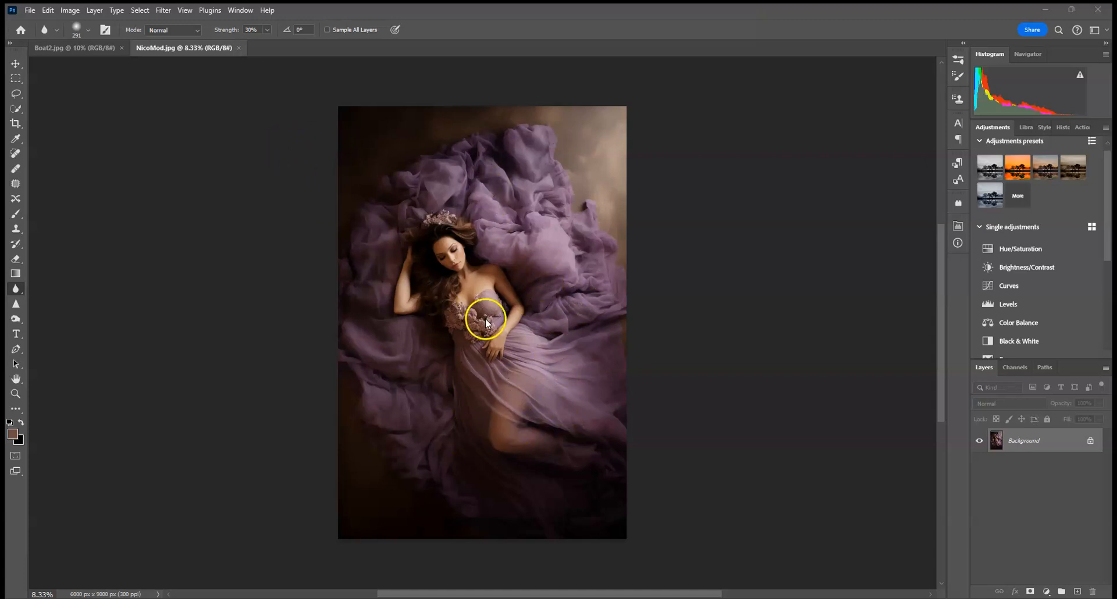
Step: Compare the flower-filled boat image in Boat2.jpg with the portrait in NicoMod.jpg
click(58, 51)
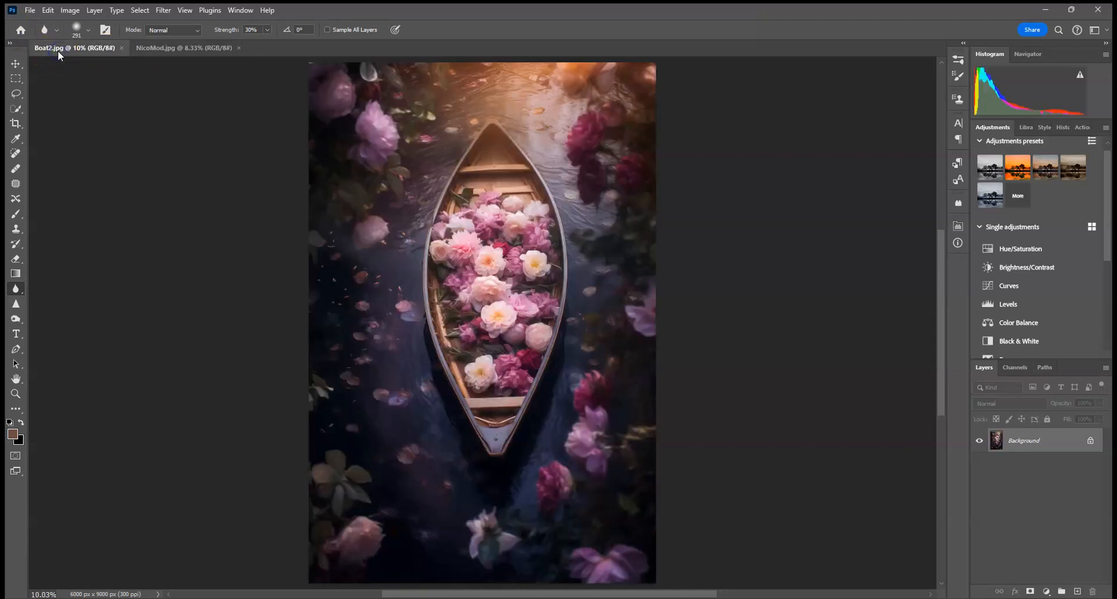
click(180, 50)
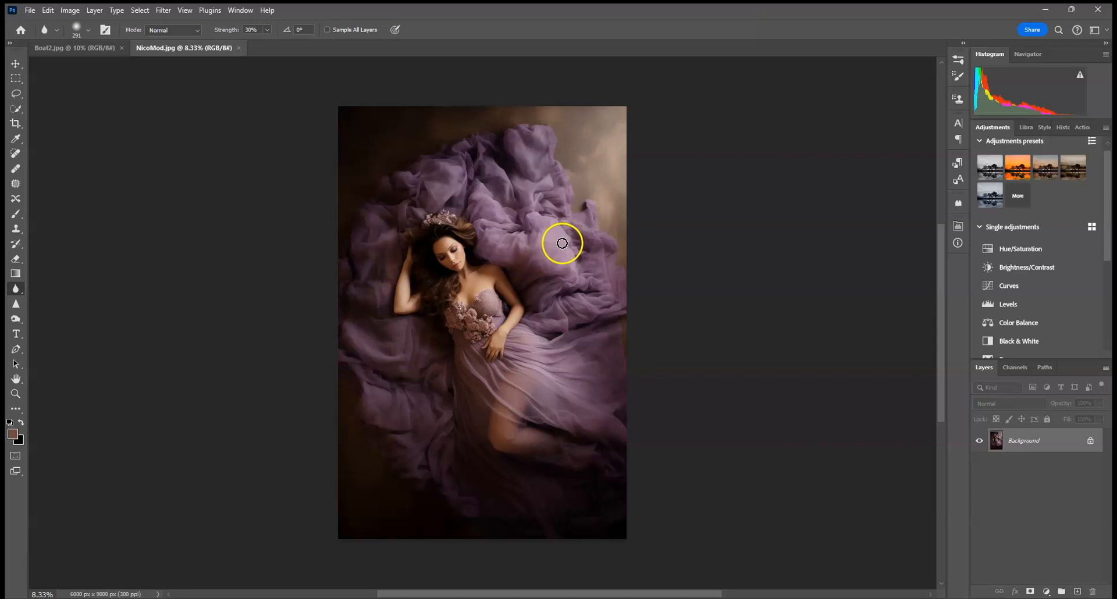
click(78, 51)
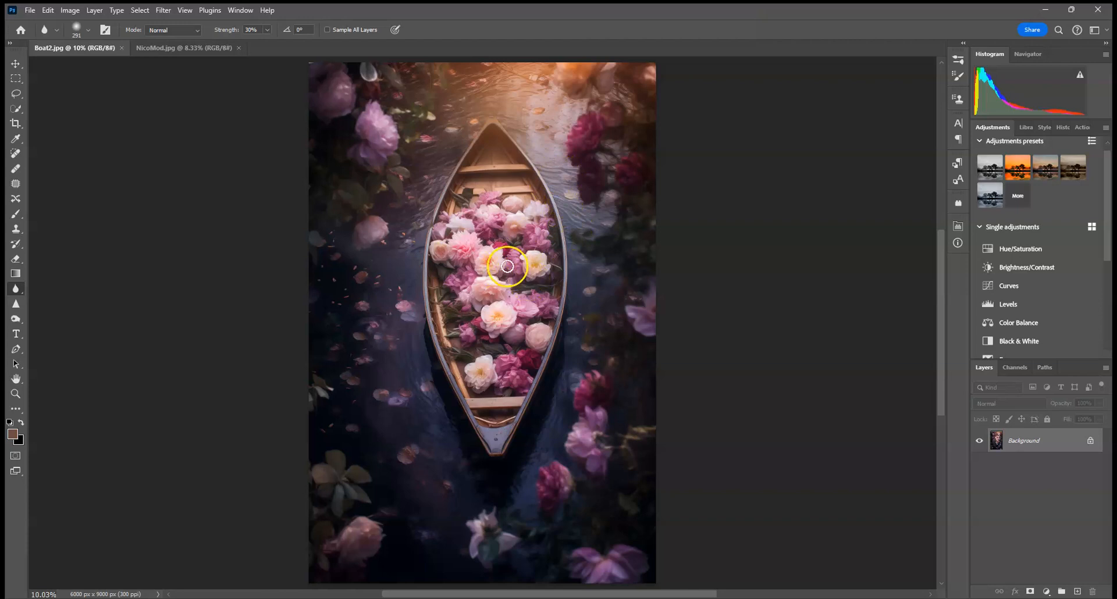
click(195, 49)
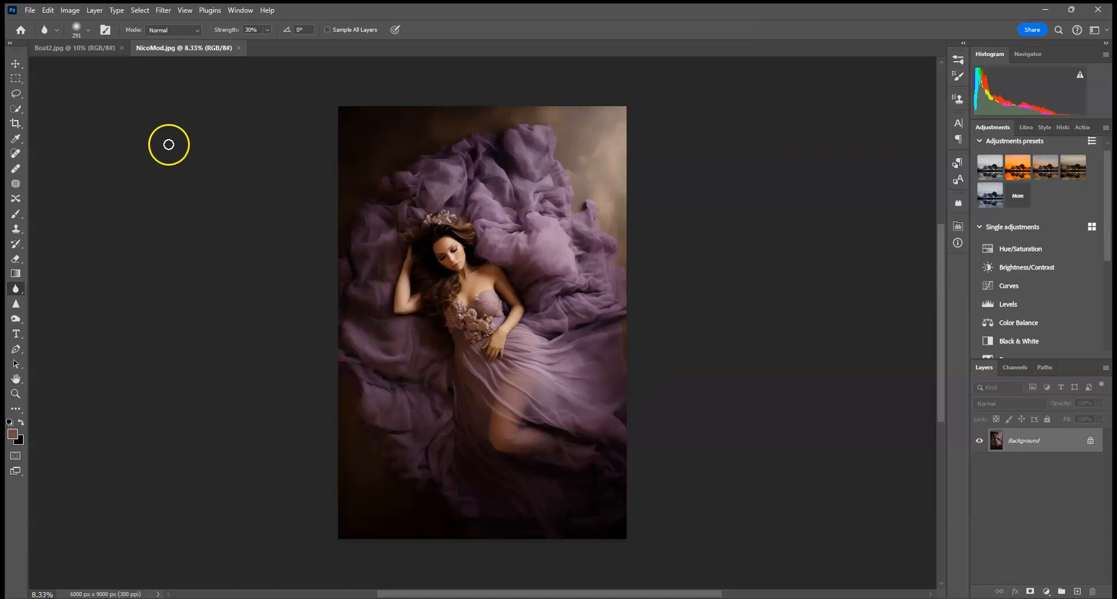
Step: Select the woman and her spread purple dress in NicoMod.jpg with the Quick Selection tool
click(17, 111)
click(449, 220)
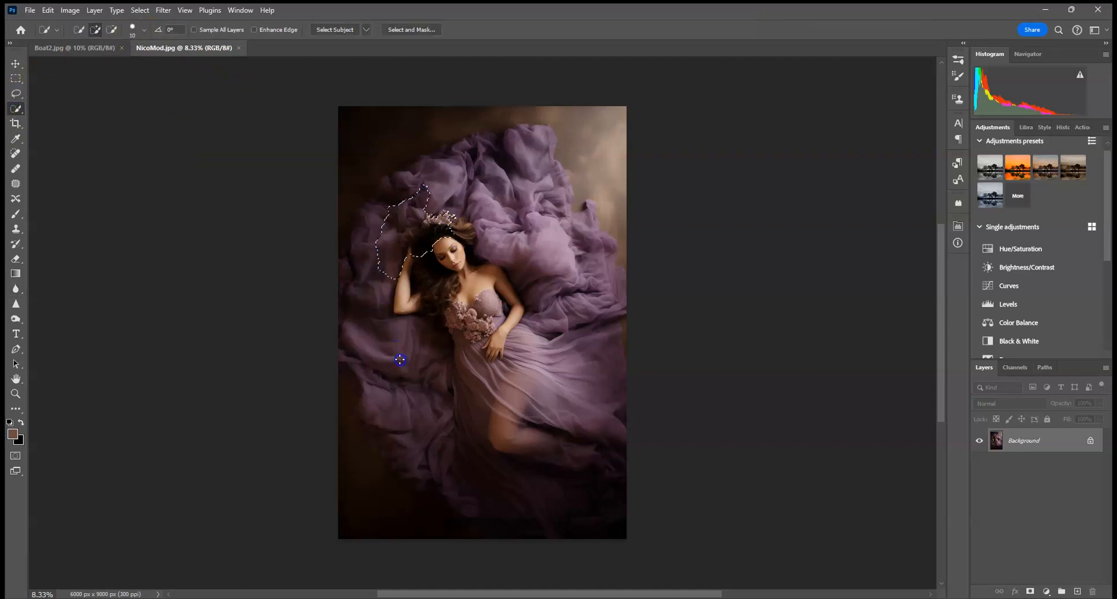
drag(505, 489, 444, 464)
mouse_move(550, 288)
mouse_down()
mouse_move(554, 300)
mouse_move(551, 230)
mouse_move(586, 242)
mouse_up()
Step: Subtract the brown background around the dress from the selection along its upper and left sides
click(111, 29)
drag(598, 125, 585, 159)
mouse_move(594, 200)
mouse_down()
mouse_move(601, 125)
mouse_move(506, 114)
mouse_move(459, 116)
mouse_up()
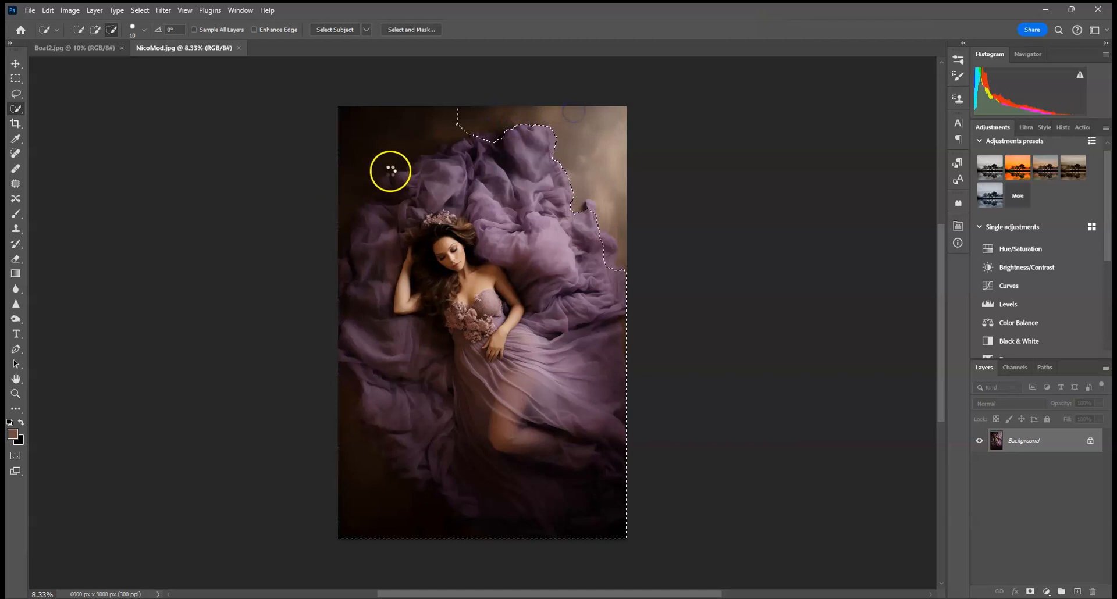
drag(339, 231, 358, 170)
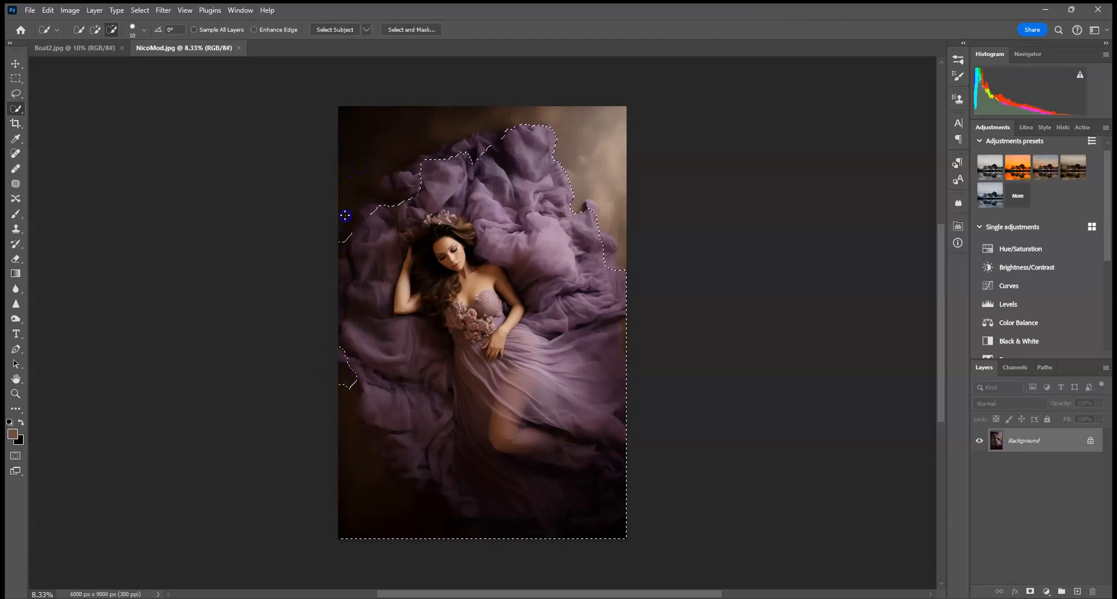
mouse_move(339, 347)
mouse_down()
mouse_move(338, 390)
mouse_move(340, 247)
mouse_up()
click(95, 30)
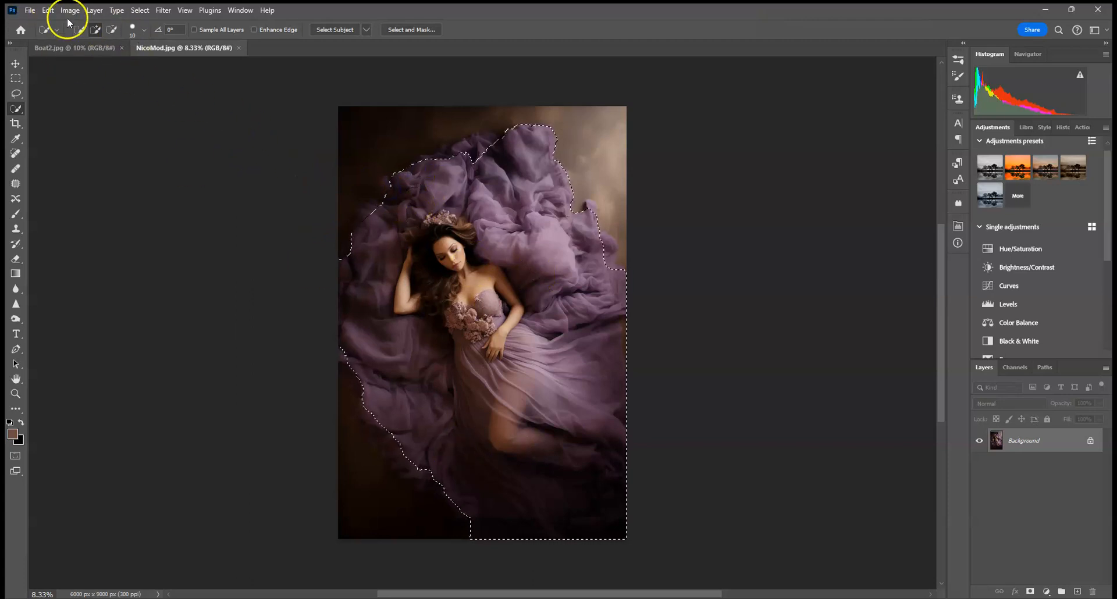
Step: Copy the selected woman and dress and paste them into Boat2.jpg
click(47, 10)
click(75, 83)
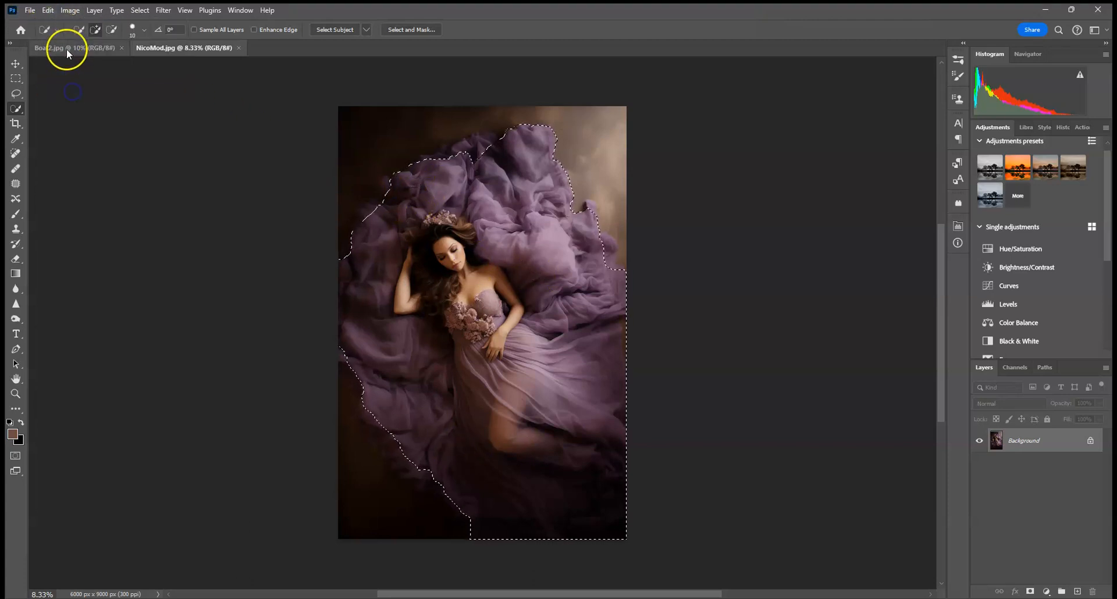
click(66, 47)
click(46, 10)
click(59, 112)
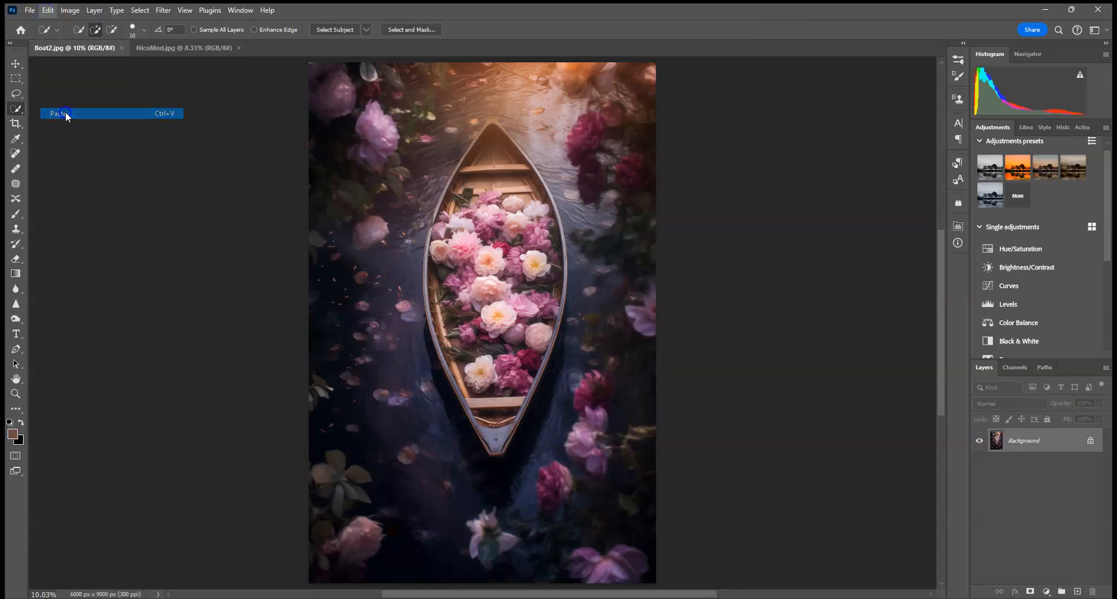
Step: Scale the pasted woman to about 65.49%, rotate her about 11.28°, and place her over the boat
click(16, 63)
drag(653, 66, 519, 234)
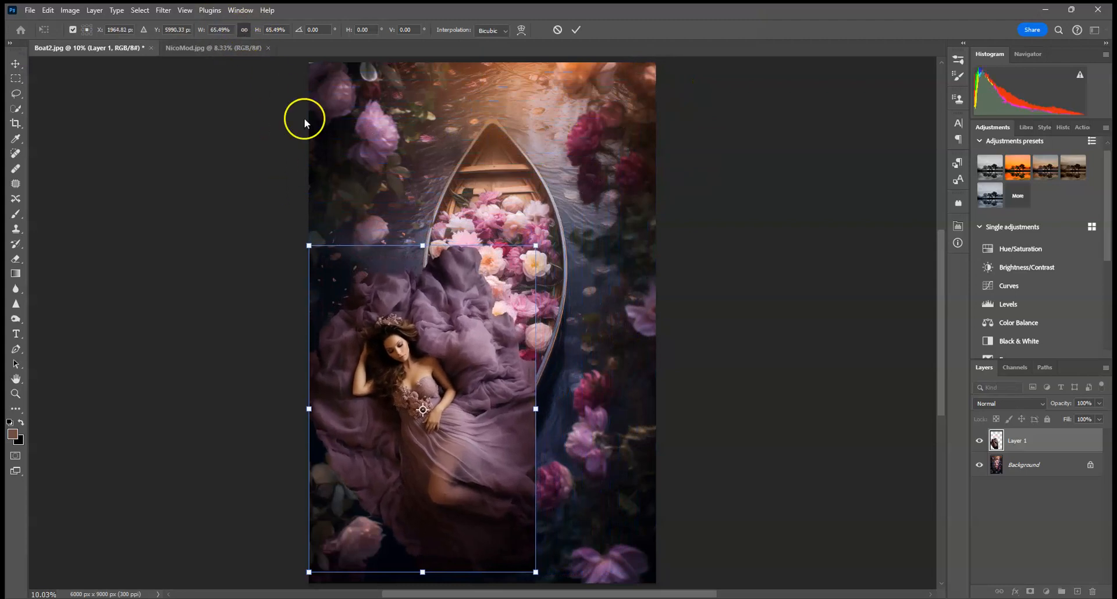
drag(447, 324, 532, 240)
drag(624, 251, 649, 266)
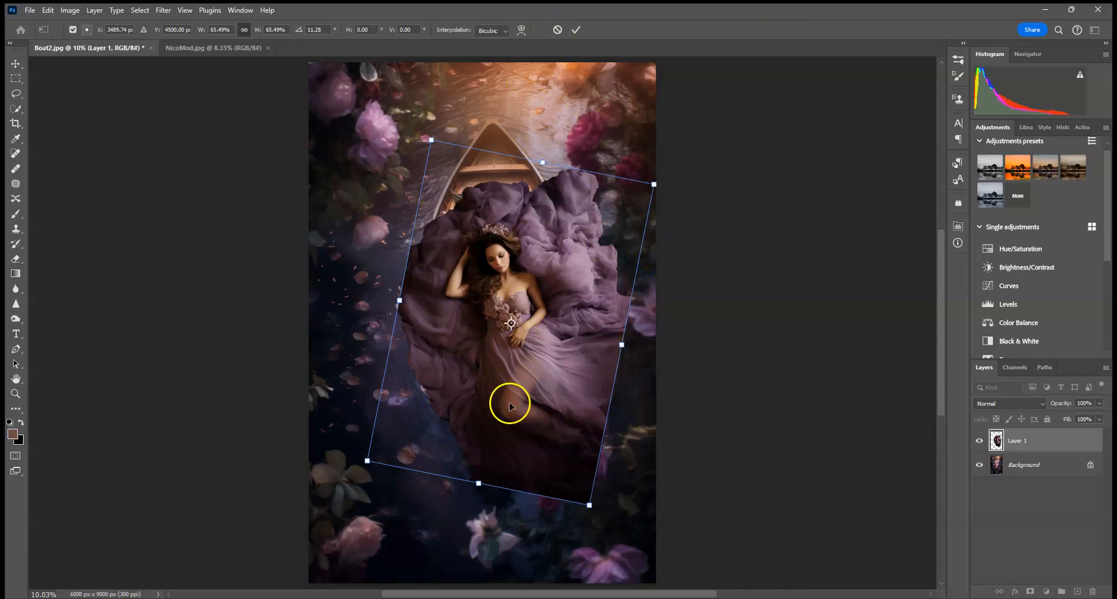
drag(502, 373, 495, 303)
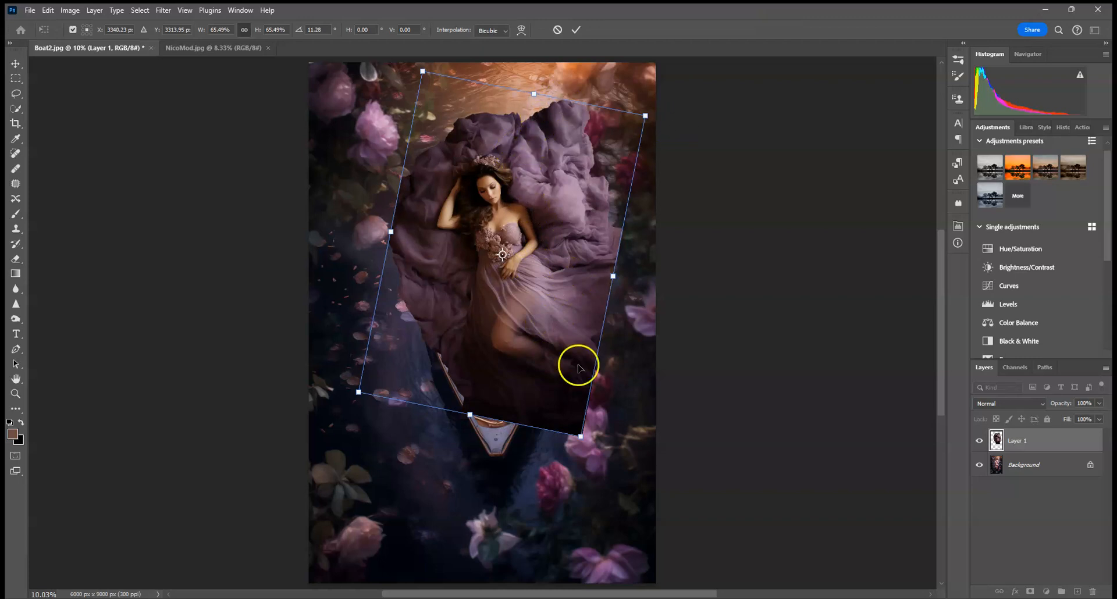
click(582, 28)
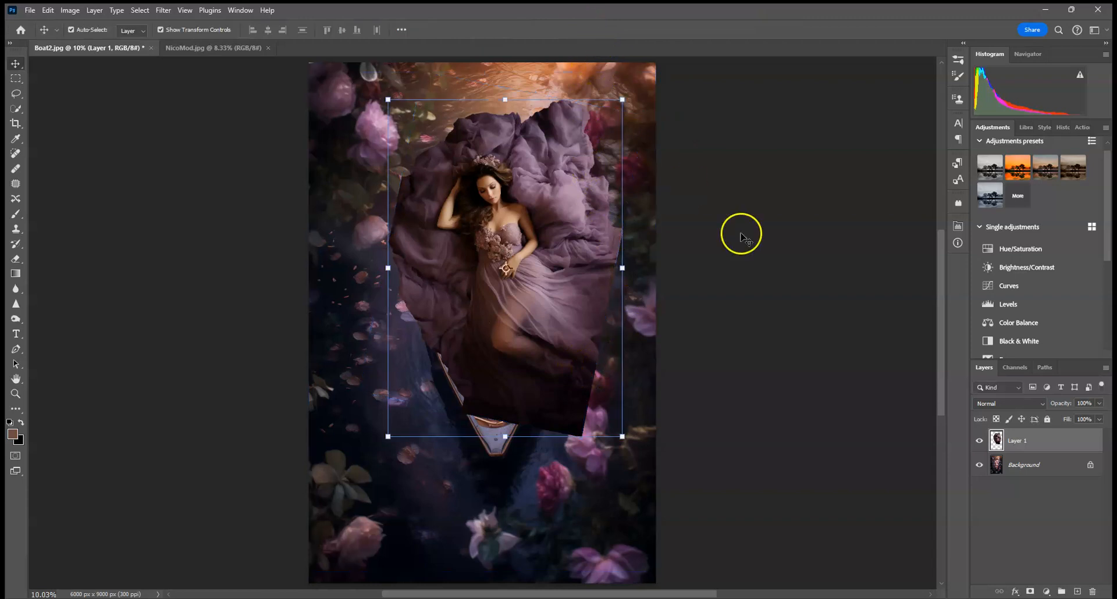
Step: Lower Layer 1's opacity to 55%, then rotate it about 6.95° more and shift it to align the woman with the boat
click(1100, 403)
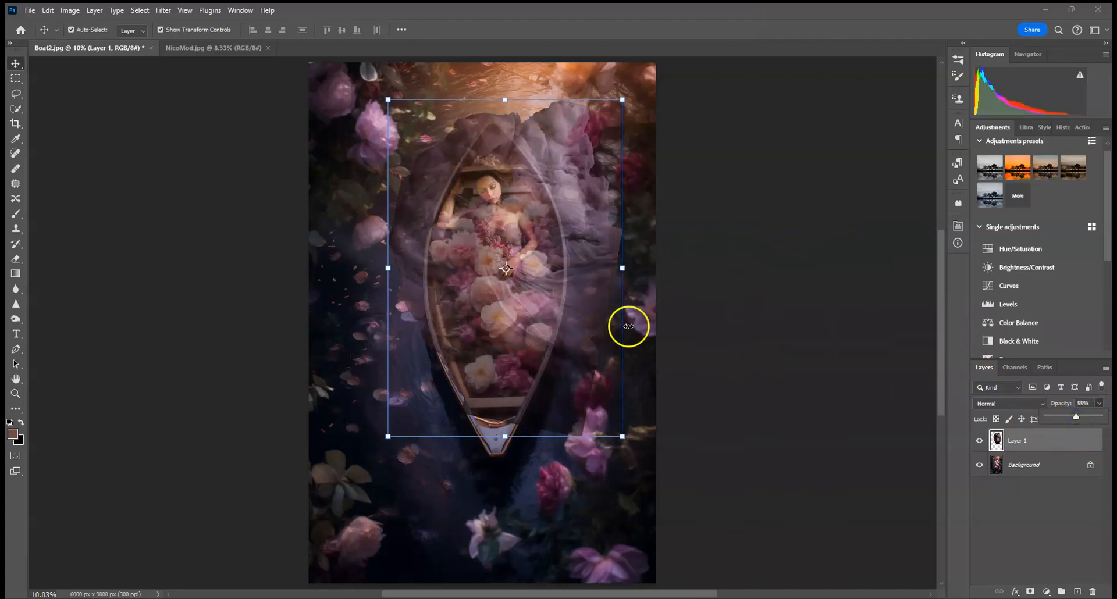
drag(650, 119, 664, 132)
drag(572, 226, 570, 234)
drag(658, 264, 651, 276)
drag(595, 232, 590, 237)
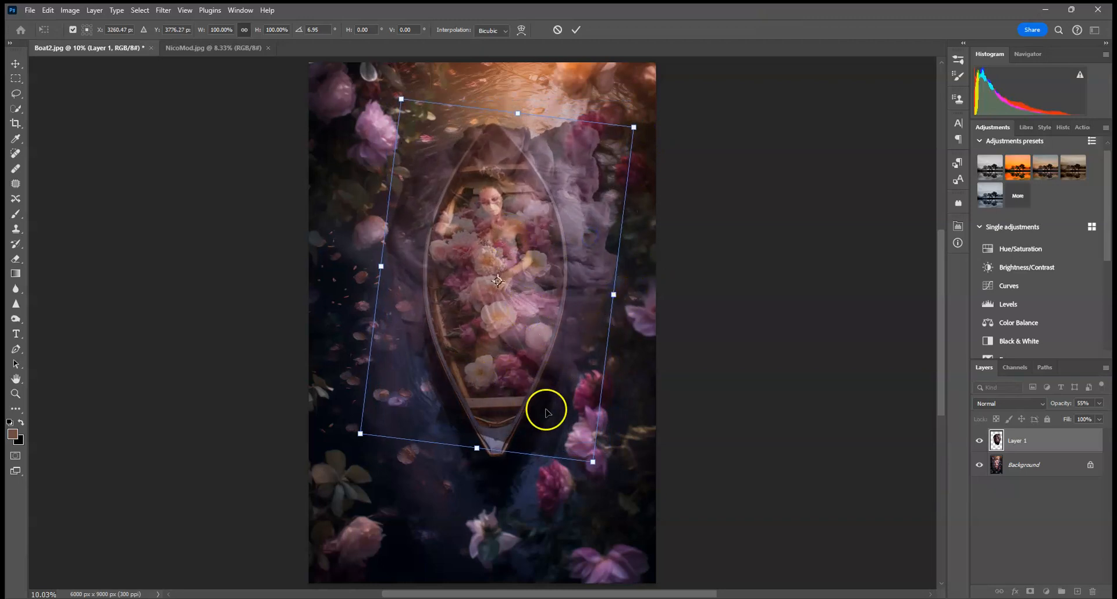
click(576, 30)
Step: Restore Layer 1's opacity to 100%
click(1099, 404)
drag(1089, 420, 1092, 421)
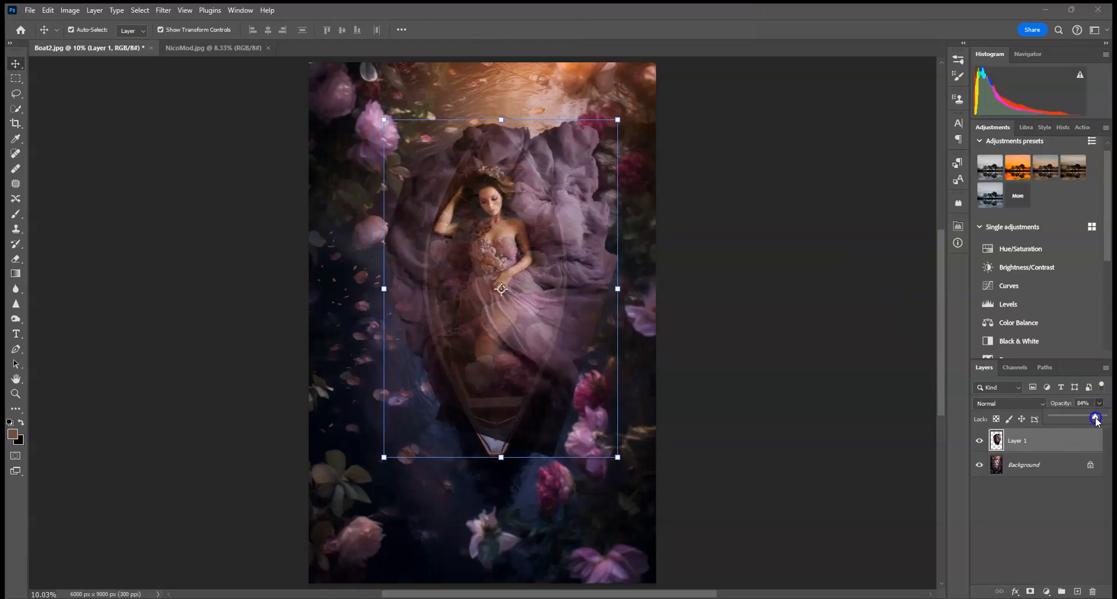
drag(1099, 420, 1112, 421)
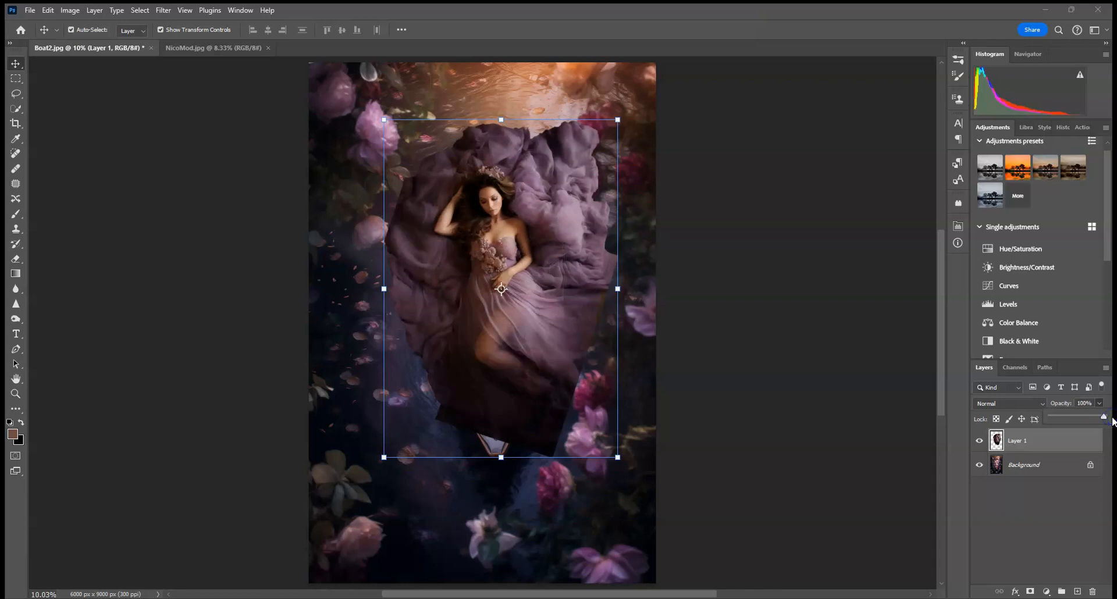
Step: Hide Layer 1 with an inverted black layer mask and ready a Soft Round 275 px brush with white as foreground
click(1031, 592)
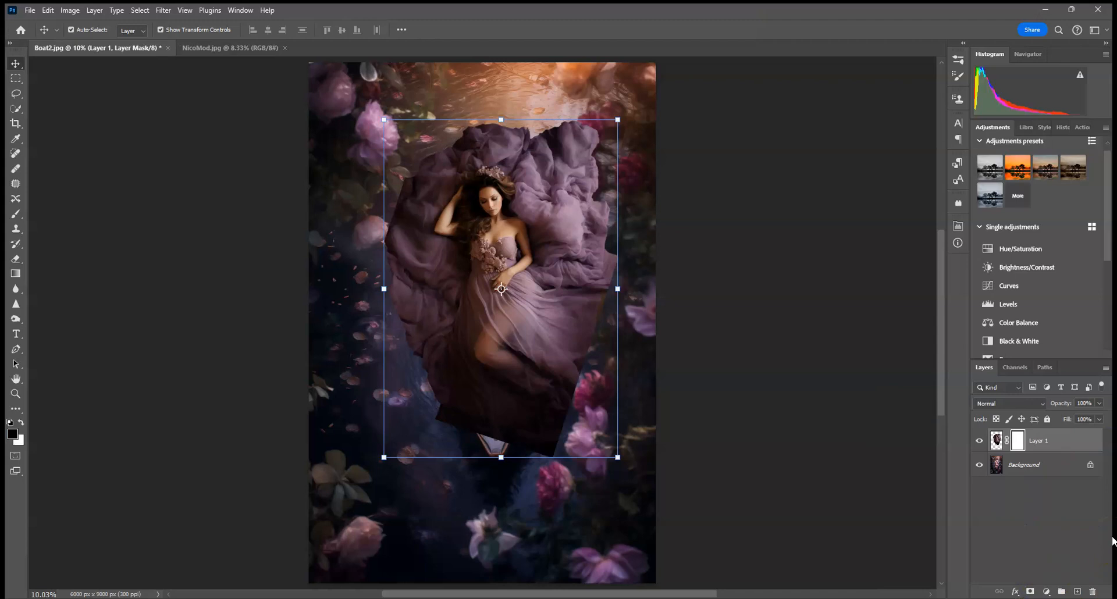
key(ctrl+i)
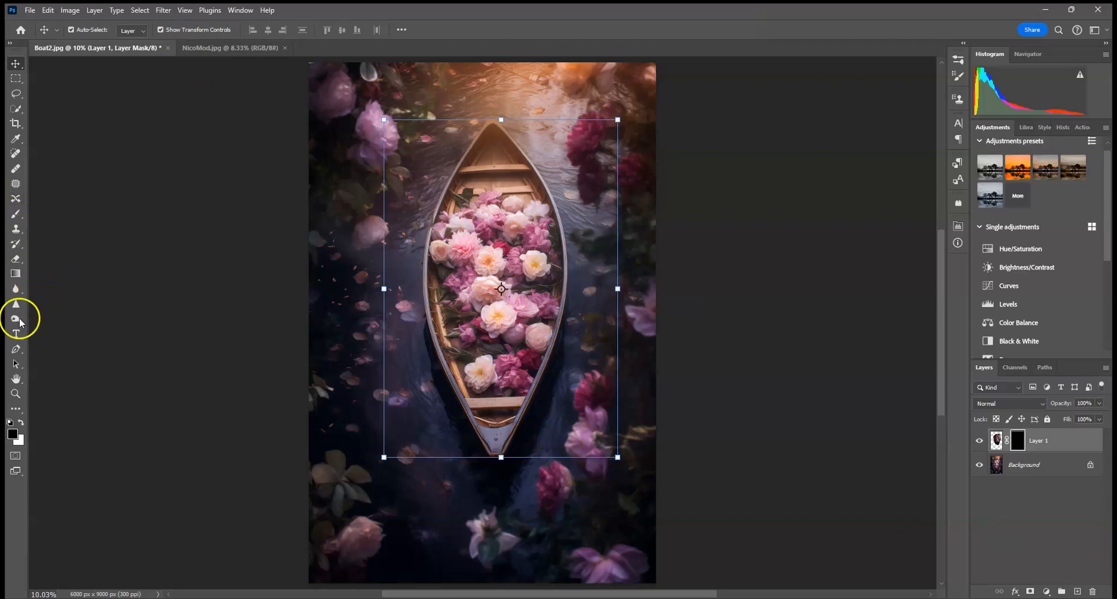
click(15, 214)
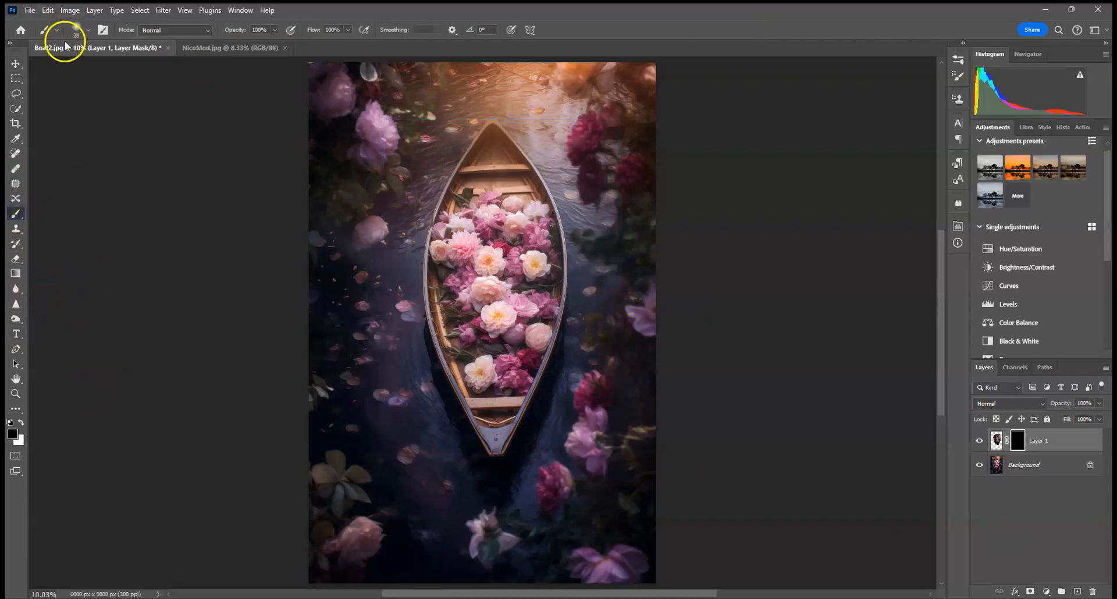
click(77, 29)
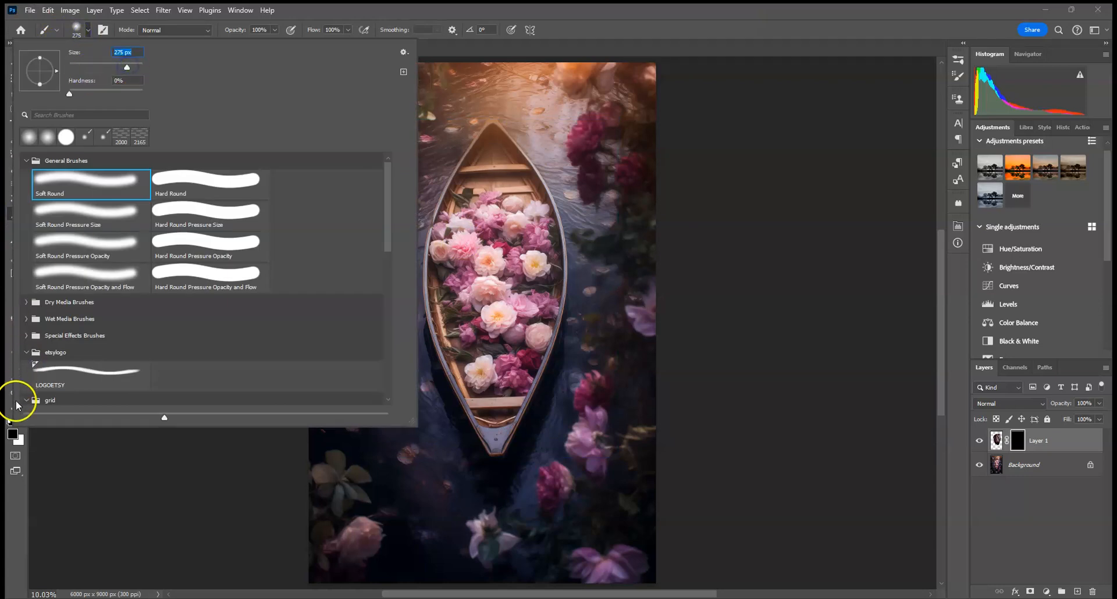
click(9, 424)
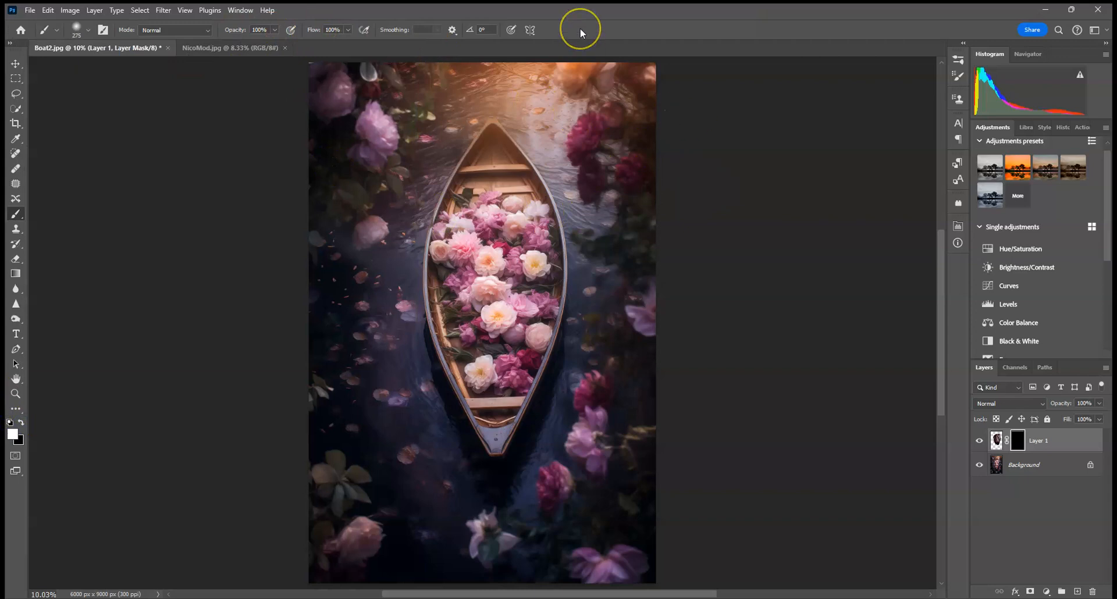
Step: Paint white on the mask with the 275 px brush to reveal a first patch of dress over the flowers inside the boat
key(ctrl+plus)
key(ctrl+plus)
key(ctrl+plus)
key(ctrl+plus)
key(ctrl+plus)
key(ctrl+plus)
key(ctrl+plus)
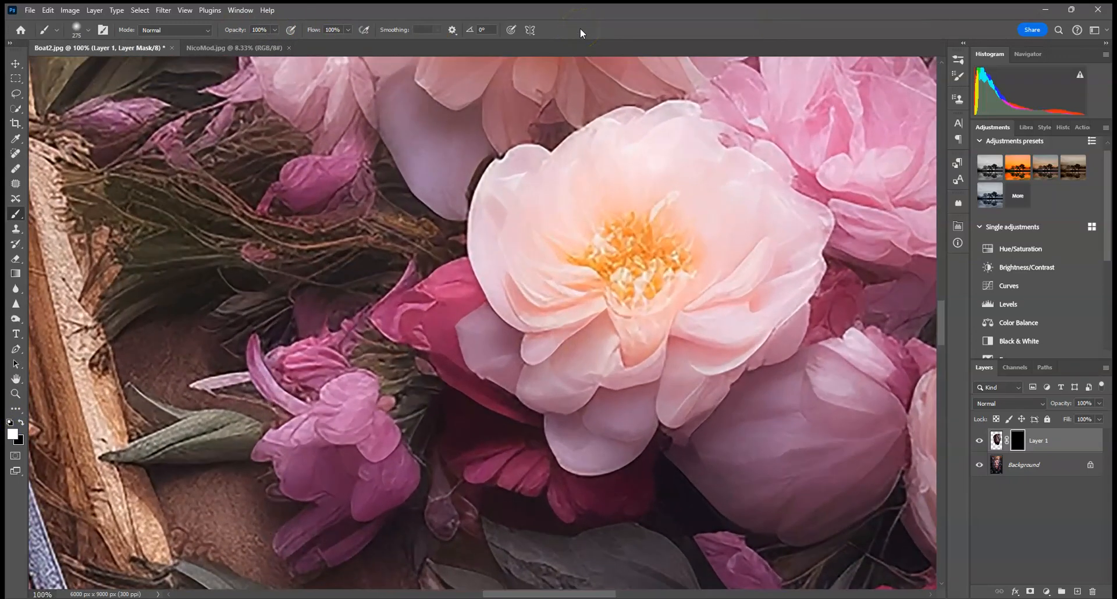
mouse_move(399, 244)
mouse_down()
mouse_move(316, 368)
mouse_move(591, 204)
mouse_move(399, 273)
mouse_move(164, 282)
mouse_move(252, 352)
mouse_up()
drag(229, 291, 536, 315)
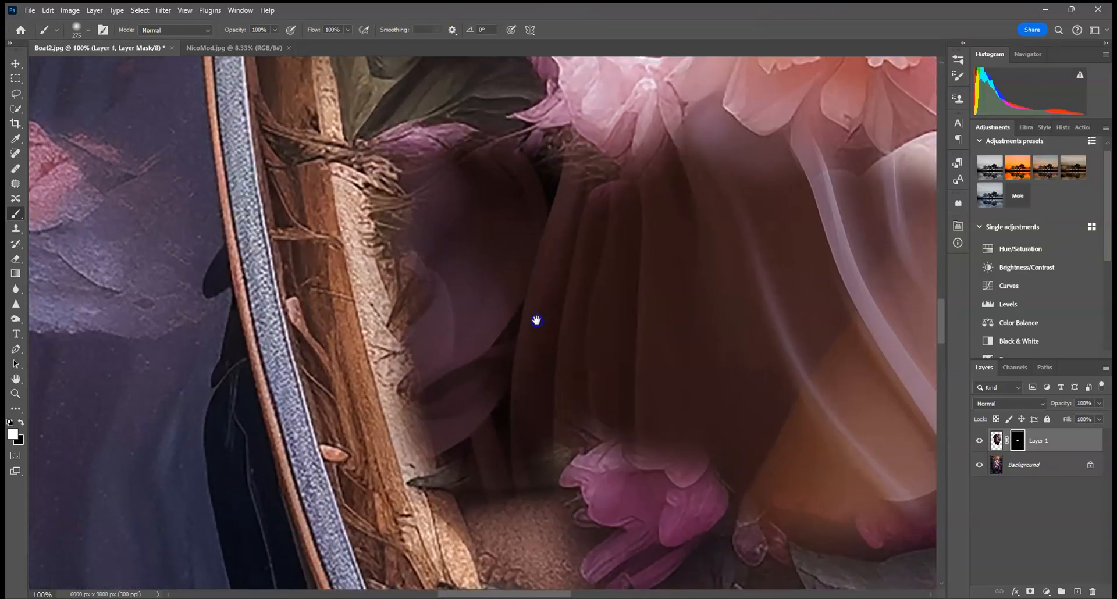
mouse_move(493, 346)
mouse_down()
mouse_move(464, 140)
mouse_move(656, 170)
mouse_move(679, 269)
mouse_up()
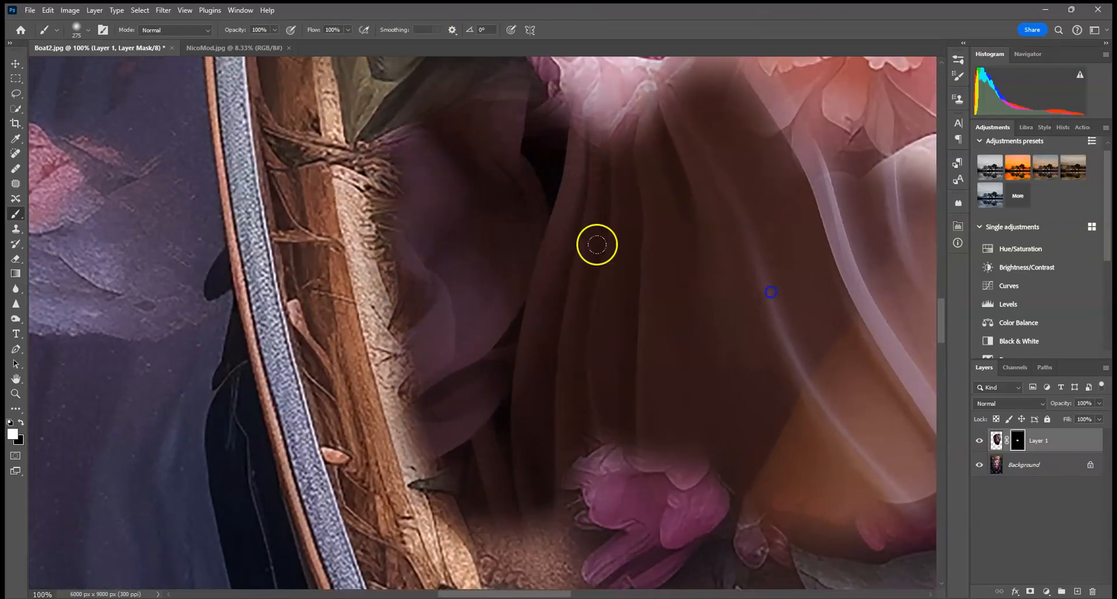
Step: Adjust the brush size and extend the revealed dress on the mask toward the boat's left inner side
key(ctrl+minus)
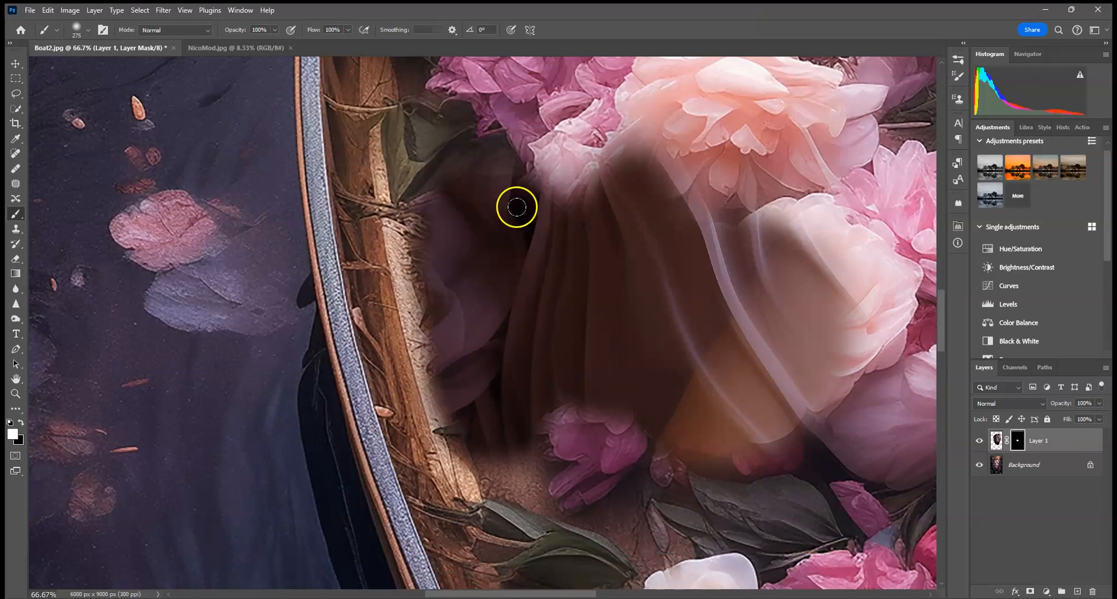
click(89, 29)
click(472, 273)
mouse_move(423, 194)
mouse_down()
mouse_move(414, 162)
mouse_move(393, 162)
mouse_move(398, 186)
mouse_up()
click(87, 30)
drag(96, 66, 118, 63)
click(483, 280)
mouse_move(483, 280)
mouse_down()
mouse_move(424, 296)
mouse_move(401, 189)
mouse_move(397, 277)
mouse_up()
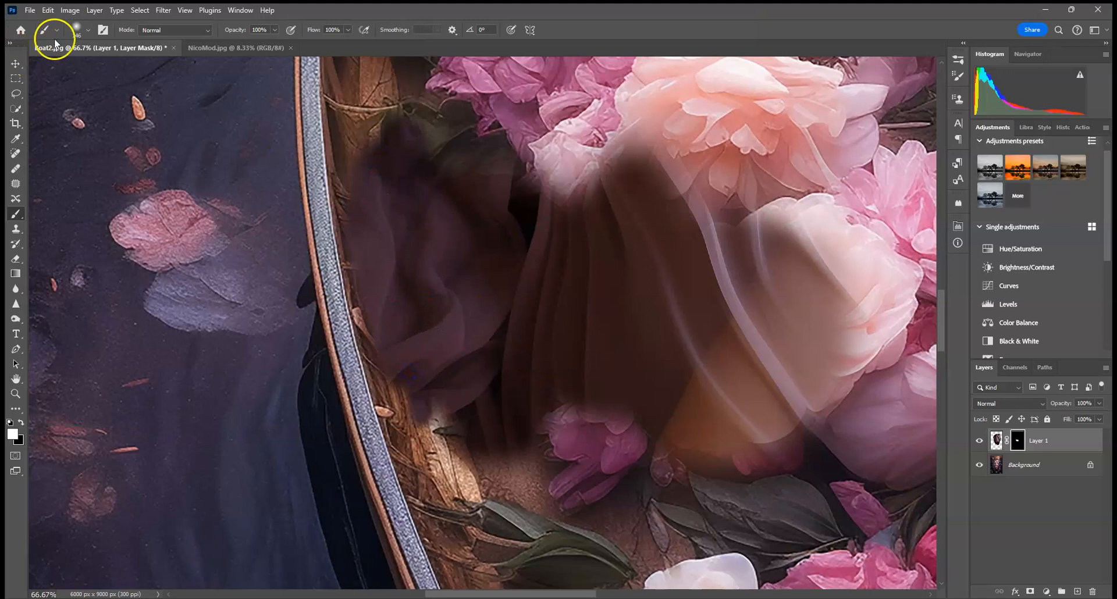
Step: Set the brush size to 67 px and reveal the dress right up to the boat's left rim
click(87, 33)
drag(104, 69, 93, 69)
mouse_move(496, 463)
mouse_down()
mouse_move(407, 393)
mouse_move(375, 304)
mouse_up()
drag(391, 411, 408, 459)
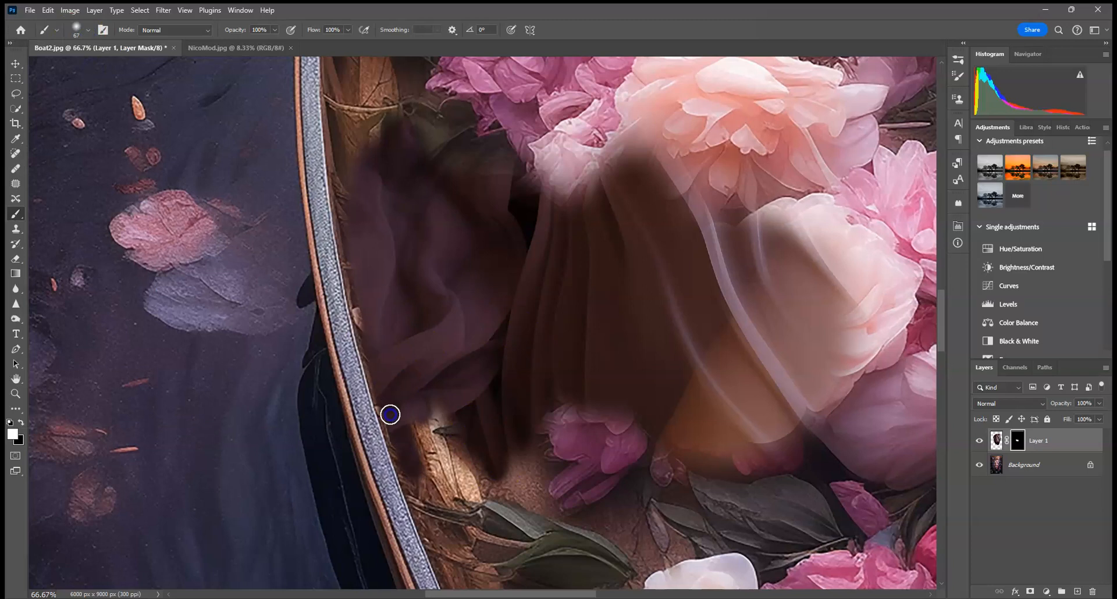
mouse_move(410, 459)
mouse_down()
mouse_move(435, 511)
mouse_move(400, 415)
mouse_move(412, 466)
mouse_up()
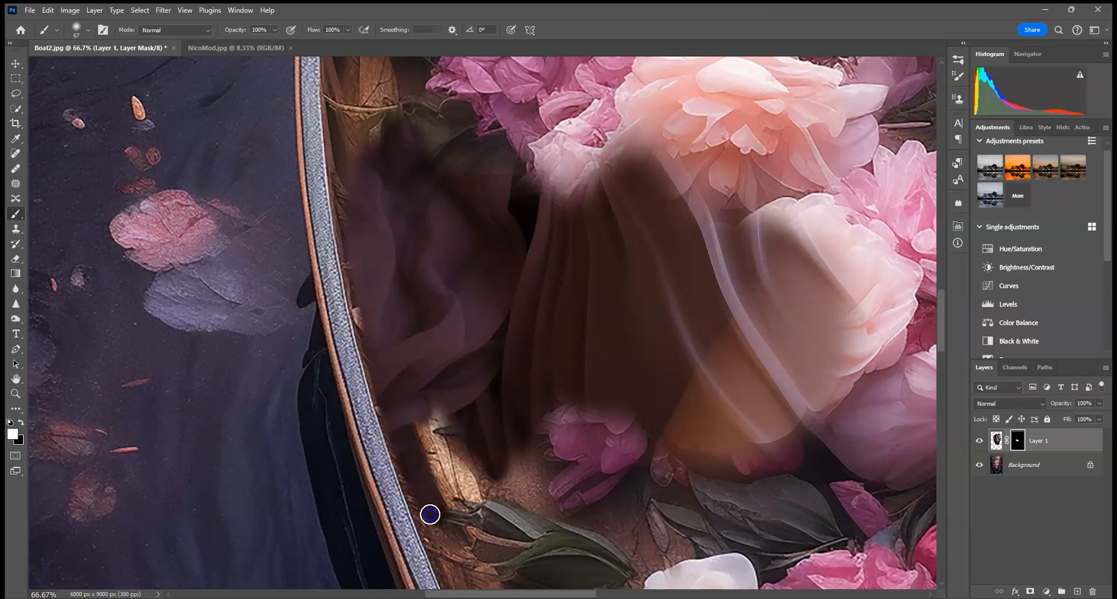
mouse_move(381, 383)
mouse_down()
mouse_move(429, 505)
mouse_move(455, 463)
mouse_move(429, 471)
mouse_move(448, 434)
mouse_up()
click(365, 235)
drag(365, 235, 340, 178)
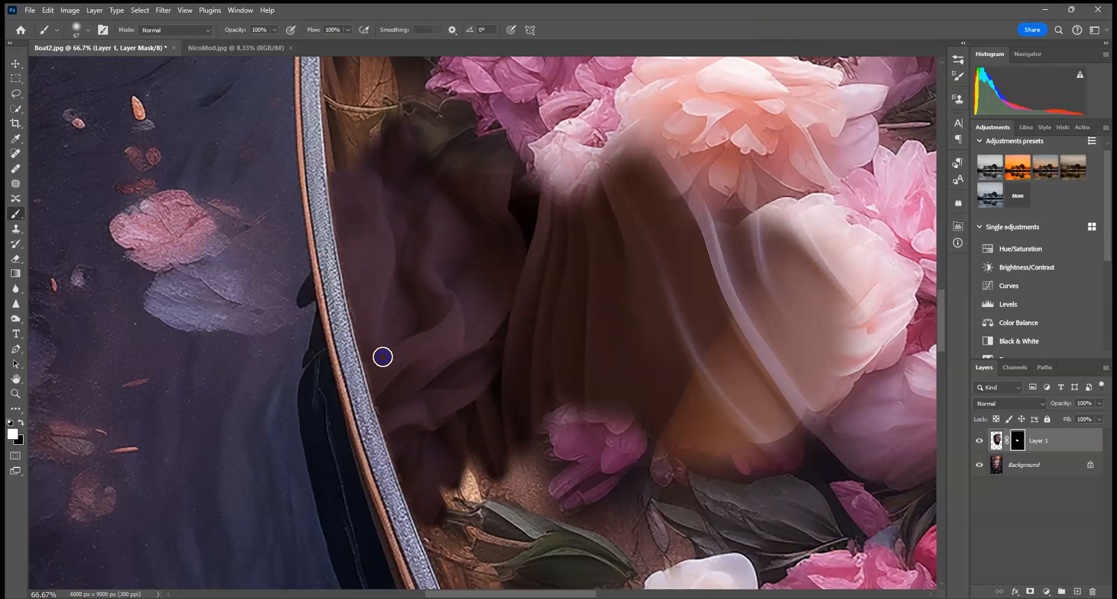
Step: Continue revealing the dress upward along the inside of the left rim, covering the leaves and wood
drag(503, 192, 491, 506)
mouse_move(459, 209)
mouse_down()
mouse_move(424, 282)
mouse_move(443, 262)
mouse_move(419, 124)
mouse_move(364, 152)
mouse_move(344, 205)
mouse_move(350, 127)
mouse_up()
drag(345, 184, 341, 332)
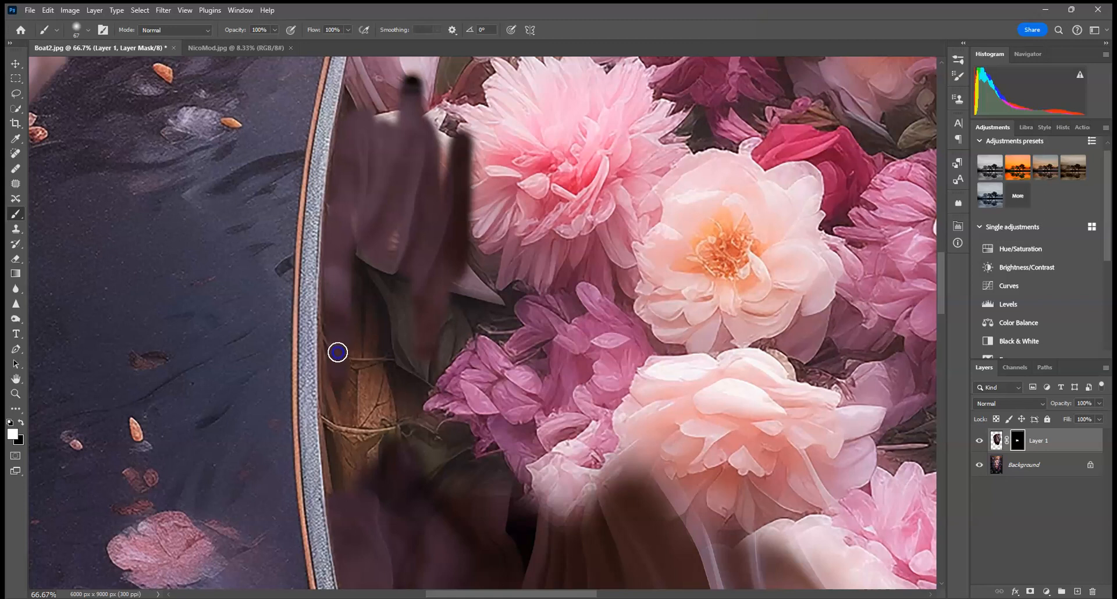
drag(335, 272, 342, 474)
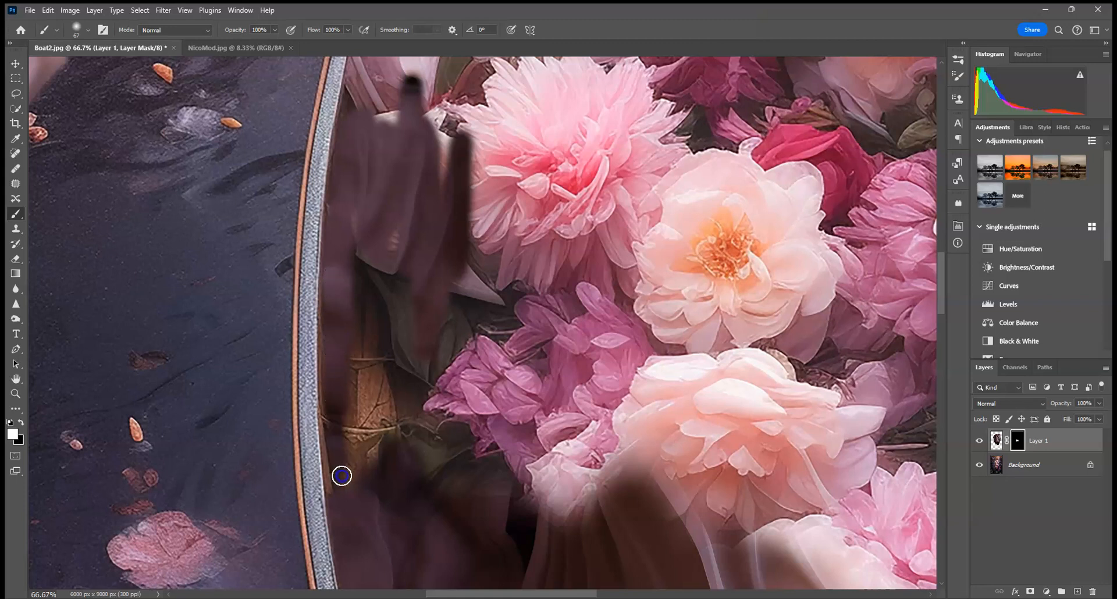
click(338, 377)
mouse_move(335, 410)
mouse_down()
mouse_move(335, 376)
mouse_move(371, 525)
mouse_move(374, 223)
mouse_move(354, 242)
mouse_up()
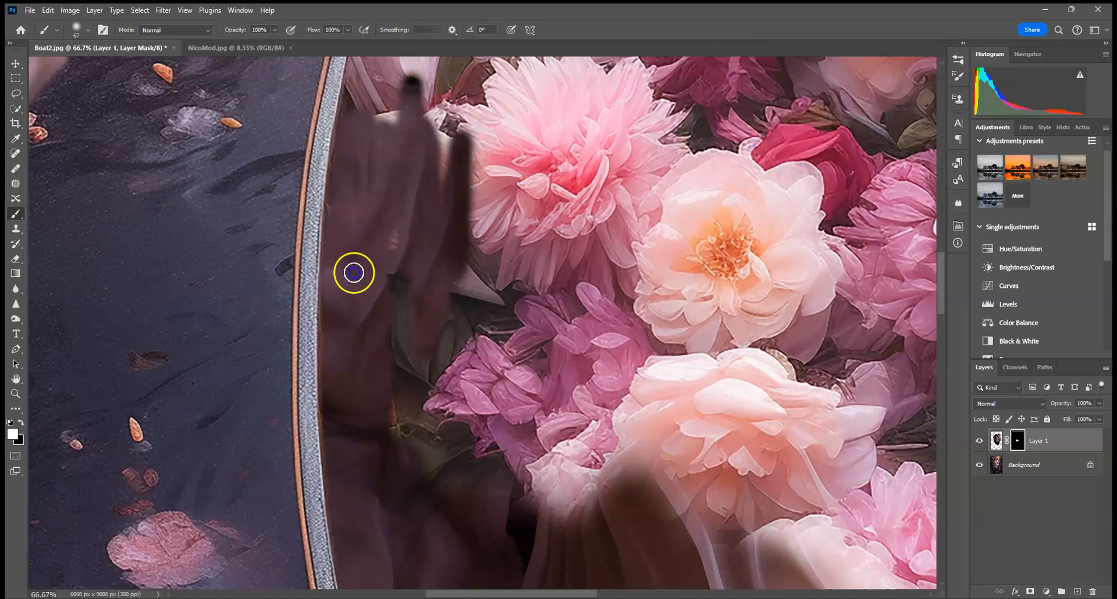
Step: Extend the revealed dress on the mask further up along the inside of the left rim beside the pink flowers
drag(443, 236, 399, 472)
shift+click(362, 178)
mouse_move(362, 178)
mouse_down()
mouse_move(321, 288)
mouse_move(349, 192)
mouse_move(313, 364)
mouse_move(339, 232)
mouse_move(309, 342)
mouse_up()
mouse_move(324, 239)
mouse_down()
mouse_move(367, 192)
mouse_move(369, 312)
mouse_move(317, 332)
mouse_up()
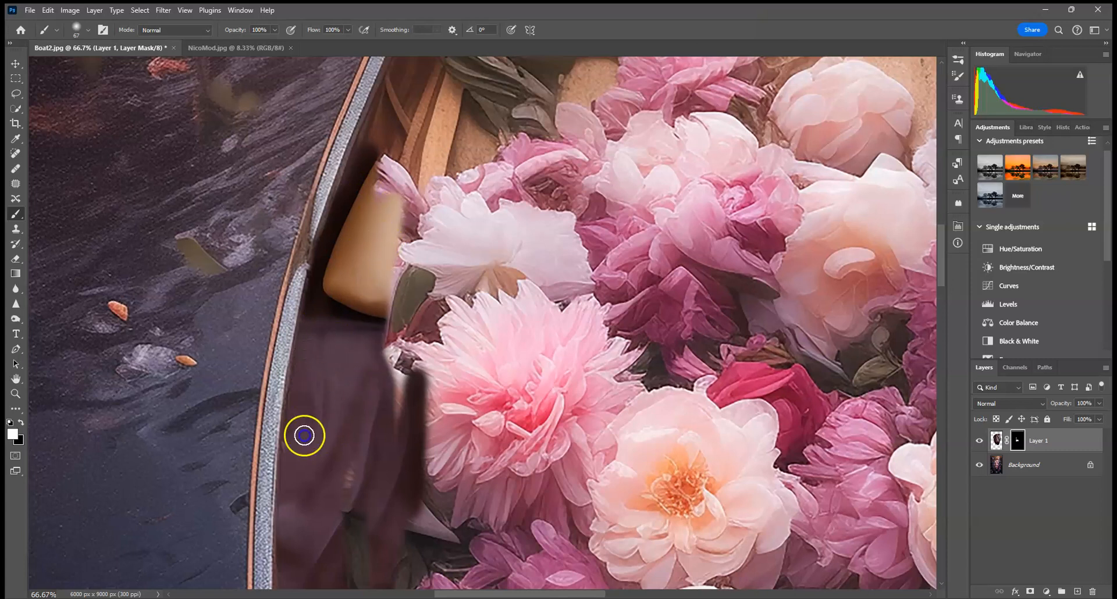
mouse_move(296, 490)
mouse_down()
mouse_move(337, 502)
mouse_move(361, 459)
mouse_up()
Step: Reveal the woman's arm and the dark fabric along the upper left inner side, from the flowers to the wooden seat
mouse_move(471, 104)
mouse_down()
mouse_move(418, 259)
mouse_move(420, 201)
mouse_move(392, 241)
mouse_up()
drag(431, 191, 263, 503)
mouse_move(343, 241)
mouse_down()
mouse_move(301, 343)
mouse_move(345, 211)
mouse_move(338, 192)
mouse_move(291, 284)
mouse_move(319, 221)
mouse_move(285, 272)
mouse_up()
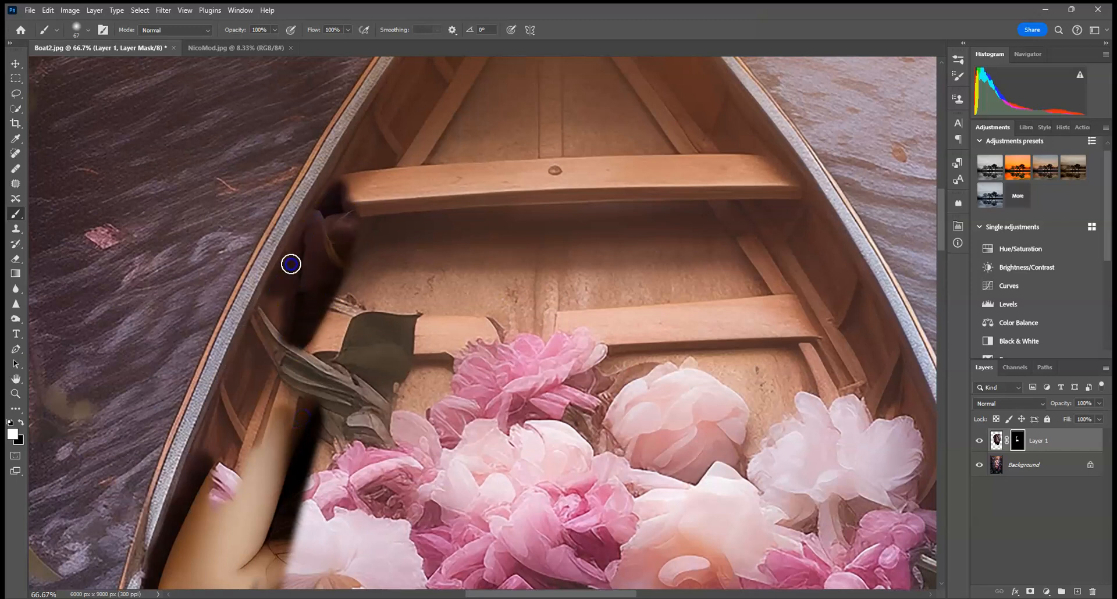
mouse_move(314, 237)
mouse_down()
mouse_move(250, 379)
mouse_move(277, 298)
mouse_up()
mouse_move(256, 349)
mouse_down()
mouse_move(203, 463)
mouse_move(249, 358)
mouse_move(211, 439)
mouse_move(250, 369)
mouse_move(225, 500)
mouse_move(320, 302)
mouse_move(299, 302)
mouse_move(286, 321)
mouse_move(272, 277)
mouse_move(326, 328)
mouse_move(285, 464)
mouse_up()
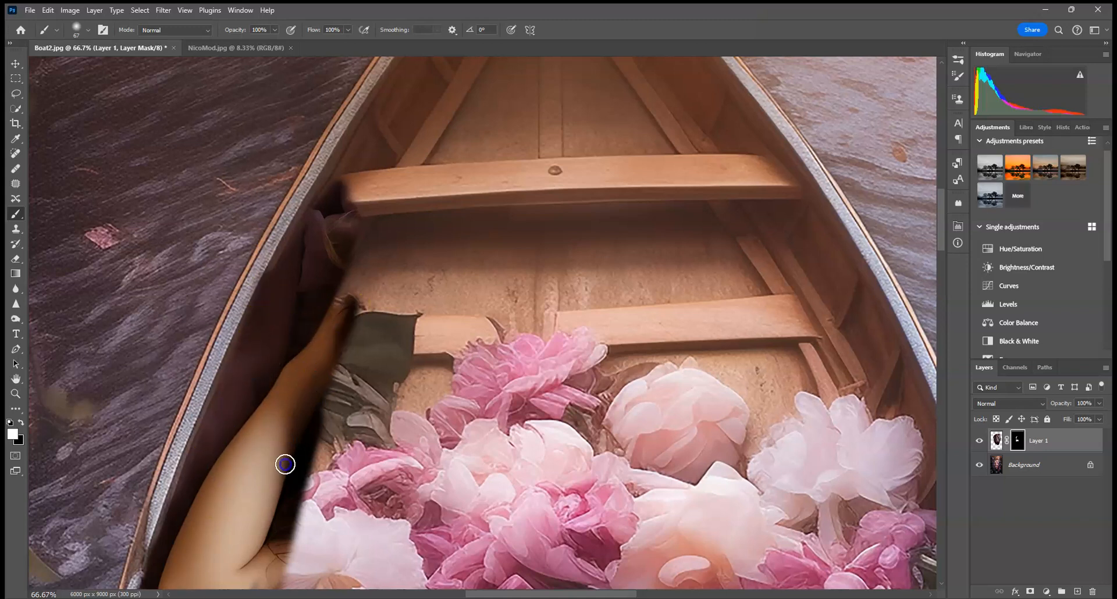
Step: Reveal the purple fabric from the pointed upper end of the boat down its left inner side past the seat
drag(481, 273, 371, 452)
mouse_move(462, 226)
mouse_down()
mouse_move(387, 341)
mouse_move(364, 342)
mouse_move(405, 224)
mouse_move(353, 293)
mouse_move(431, 85)
mouse_up()
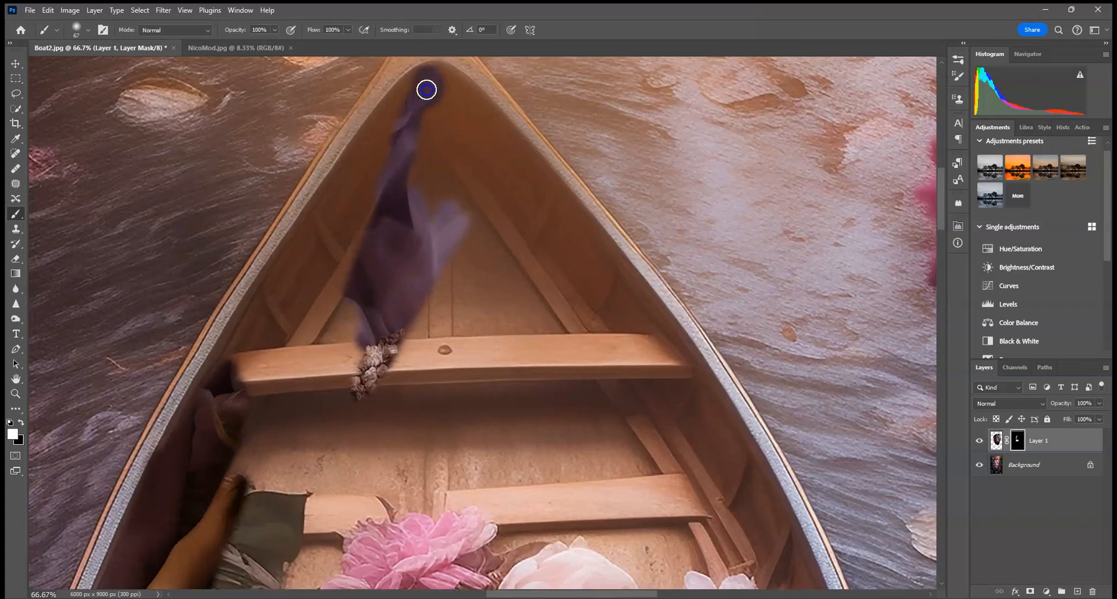
drag(393, 120, 351, 192)
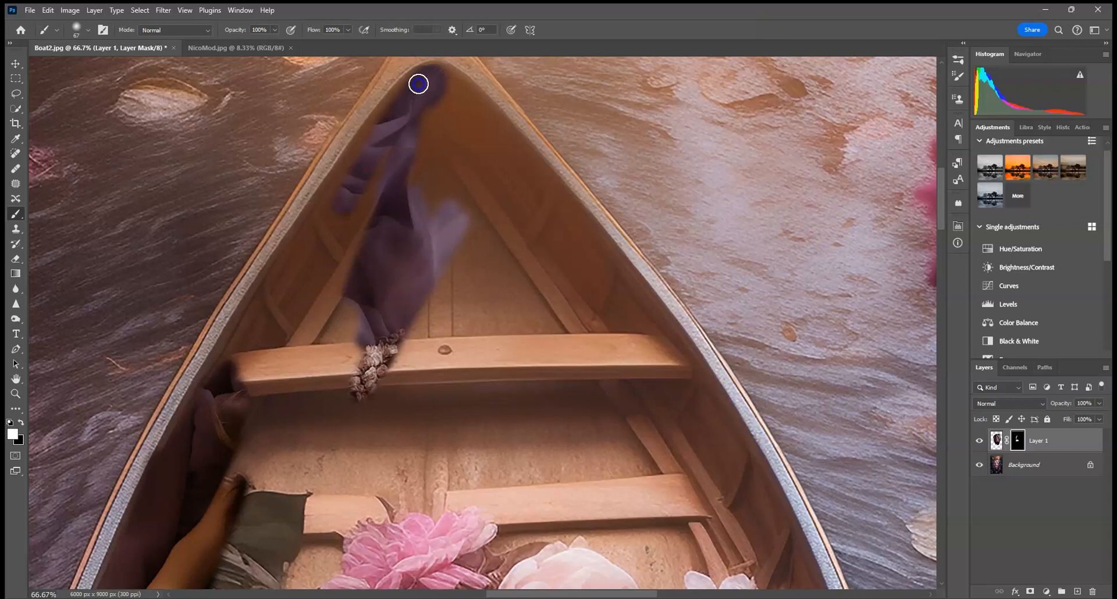
mouse_move(372, 129)
mouse_down()
mouse_move(423, 94)
mouse_move(272, 315)
mouse_move(330, 209)
mouse_move(251, 338)
mouse_move(291, 267)
mouse_up()
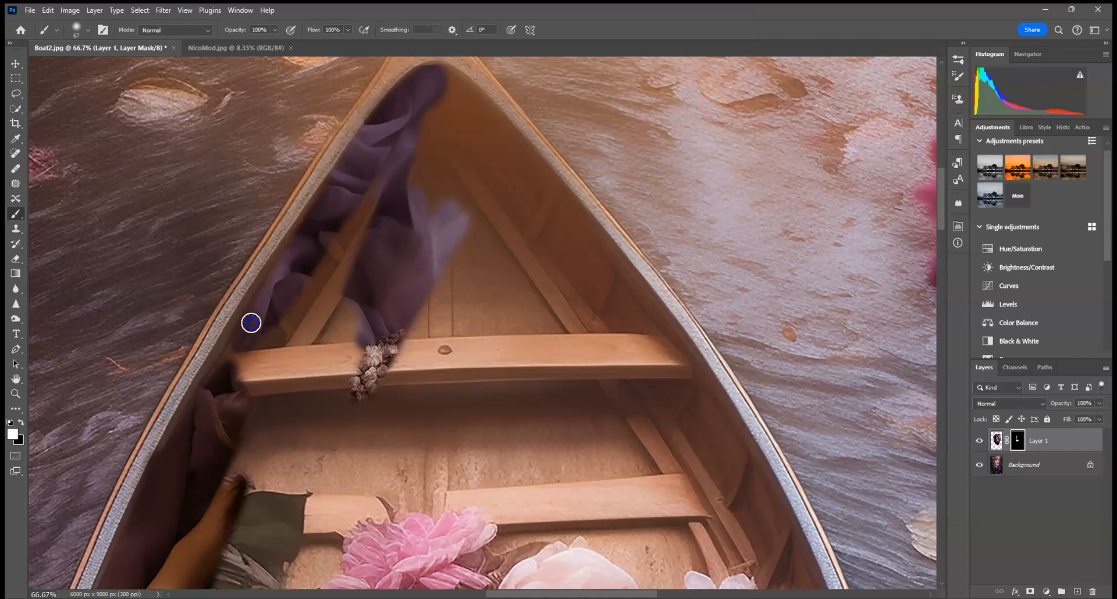
mouse_move(321, 208)
mouse_down()
mouse_move(212, 383)
mouse_move(245, 318)
mouse_move(180, 438)
mouse_move(186, 459)
mouse_move(223, 471)
mouse_move(237, 416)
mouse_move(214, 430)
mouse_move(251, 393)
mouse_move(276, 389)
mouse_move(286, 356)
mouse_move(276, 353)
mouse_move(309, 324)
mouse_up()
Step: Reveal the fabric across the boat's tip and down its upper right inner side, filling the gaps between the left folds
mouse_move(487, 138)
mouse_down()
mouse_move(515, 245)
mouse_move(504, 233)
mouse_move(522, 221)
mouse_move(513, 191)
mouse_move(464, 119)
mouse_move(520, 173)
mouse_move(477, 122)
mouse_move(535, 172)
mouse_up()
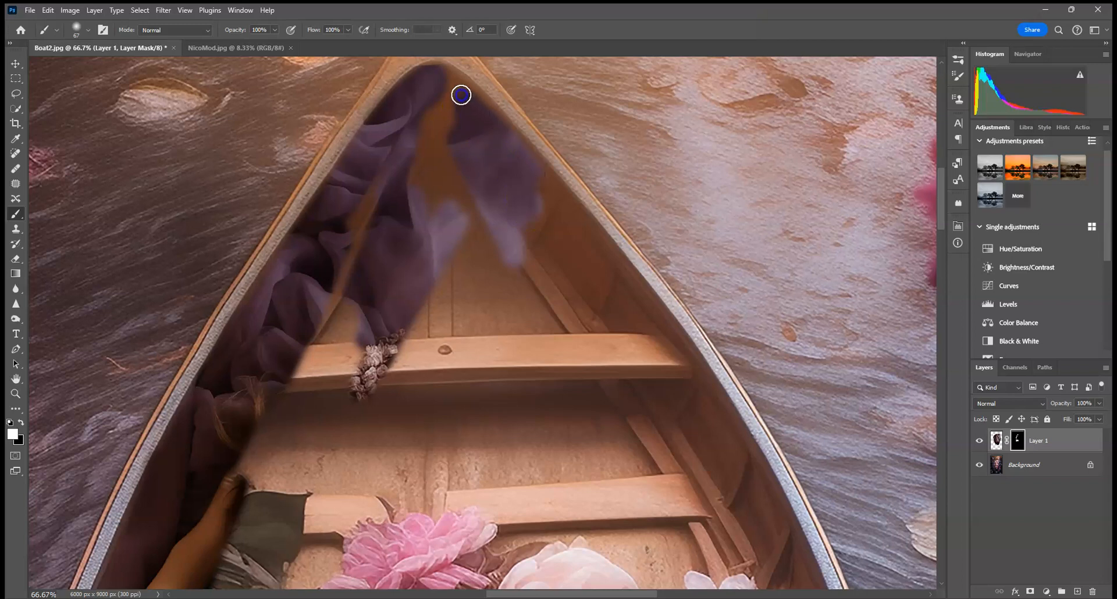
mouse_move(435, 78)
mouse_down()
mouse_move(450, 131)
mouse_move(440, 159)
mouse_up()
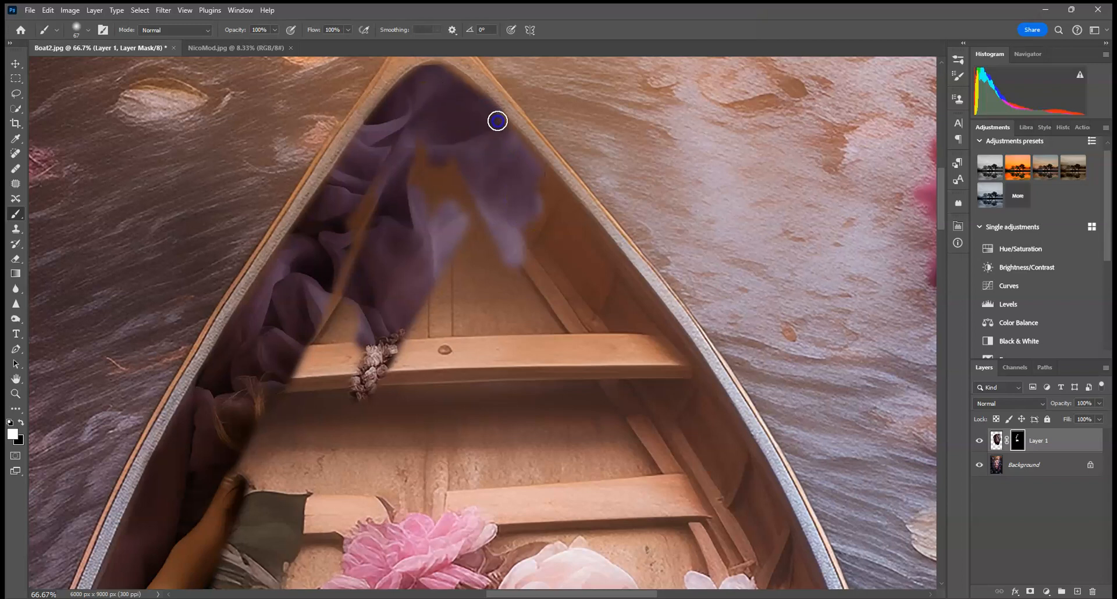
mouse_move(451, 81)
mouse_down()
mouse_move(555, 207)
mouse_move(569, 204)
mouse_move(584, 228)
mouse_up()
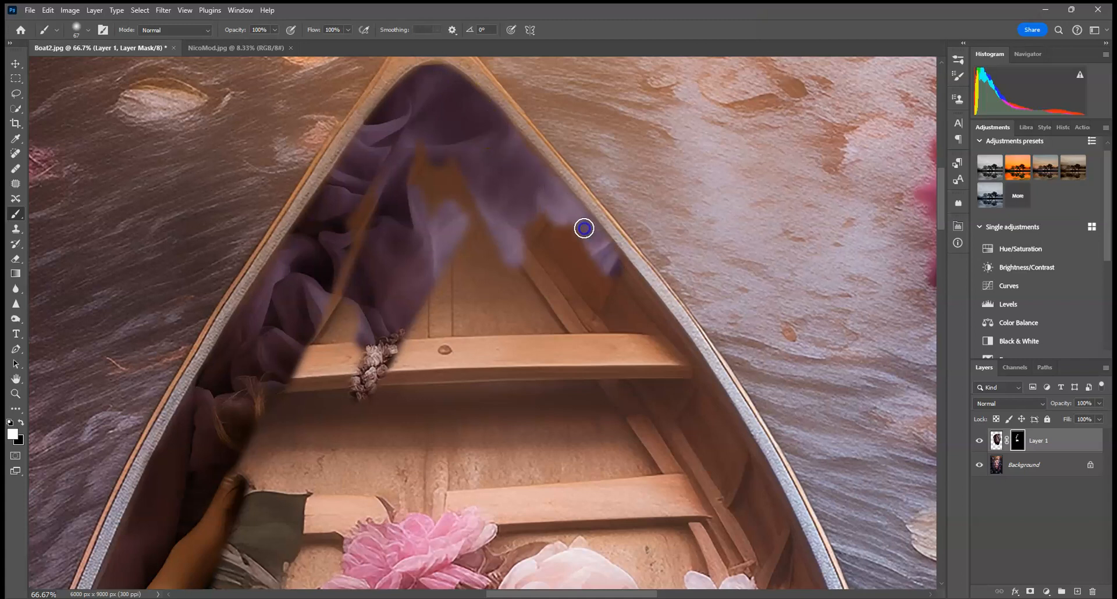
mouse_move(515, 148)
mouse_down()
mouse_move(540, 266)
mouse_move(444, 140)
mouse_move(390, 144)
mouse_move(376, 201)
mouse_up()
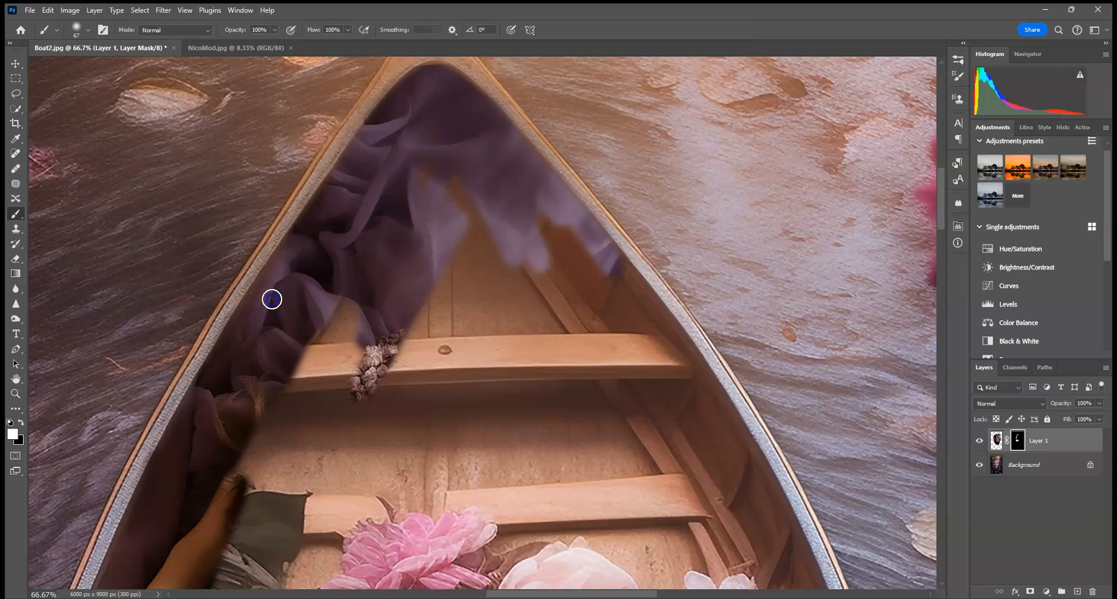
drag(262, 309, 254, 315)
drag(318, 276, 311, 296)
Step: Extend the revealed fabric along the right rim down over the right end of the upper wooden seat
key(space)
drag(447, 339, 225, 337)
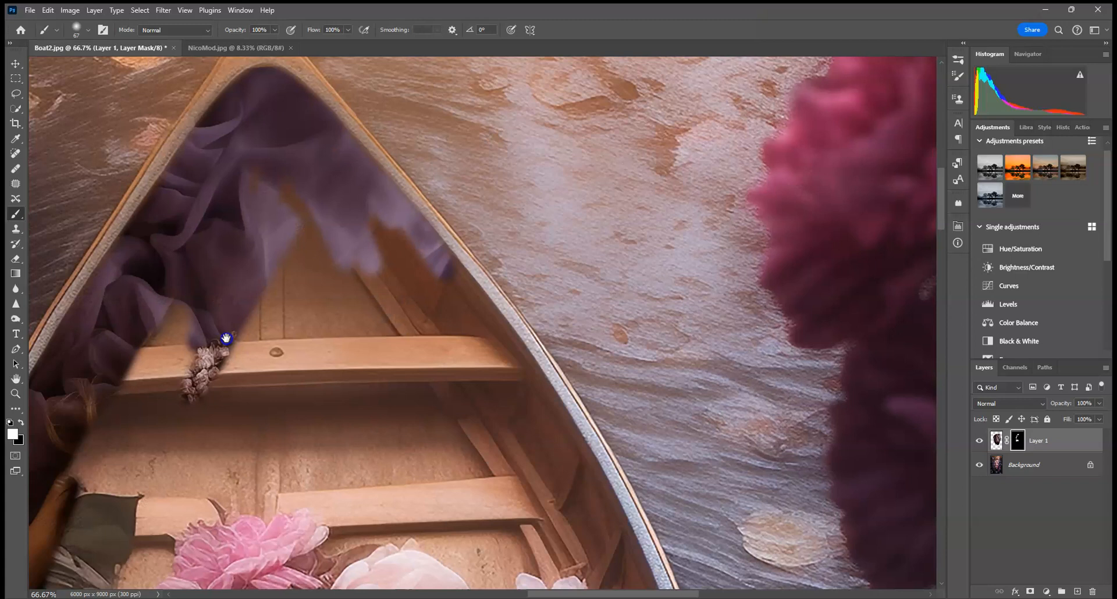
mouse_move(339, 256)
mouse_down()
mouse_move(339, 220)
mouse_move(286, 178)
mouse_move(316, 230)
mouse_move(384, 298)
mouse_move(411, 315)
mouse_move(370, 245)
mouse_move(411, 298)
mouse_up()
mouse_move(384, 253)
mouse_down()
mouse_move(441, 364)
mouse_move(451, 362)
mouse_move(408, 299)
mouse_move(466, 364)
mouse_move(420, 310)
mouse_move(452, 351)
mouse_up()
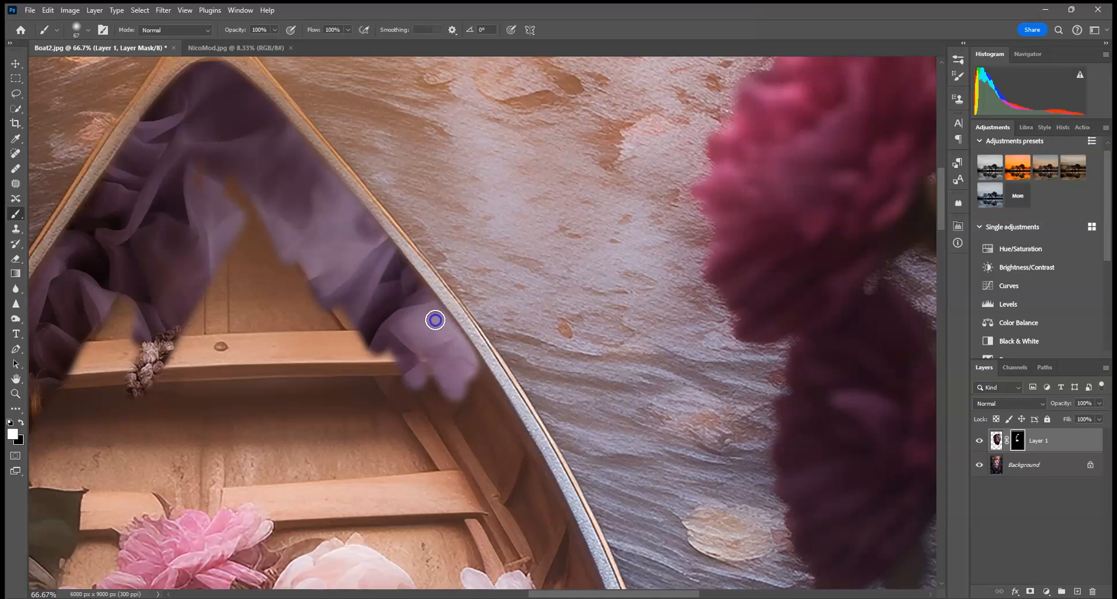
drag(476, 387, 439, 406)
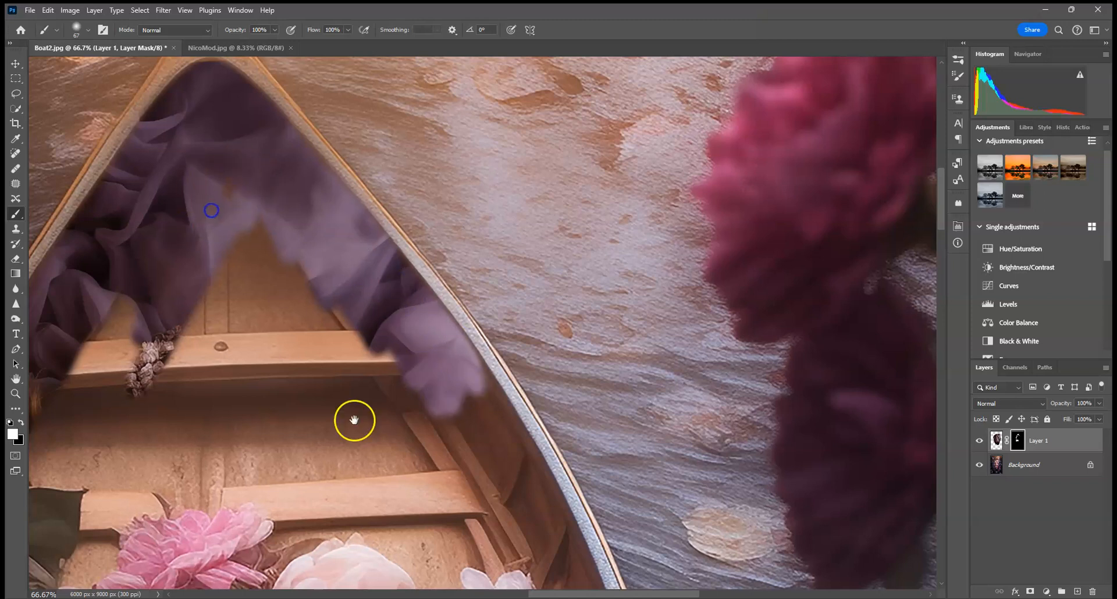
Step: Continue revealing the fabric along the inside of the right rim, past the second seat to the white flowers
drag(354, 420, 155, 117)
mouse_move(374, 312)
mouse_down()
mouse_move(414, 426)
mouse_move(390, 329)
mouse_move(421, 382)
mouse_up()
mouse_move(394, 311)
mouse_down()
mouse_move(372, 268)
mouse_move(399, 332)
mouse_move(371, 247)
mouse_move(331, 202)
mouse_move(386, 355)
mouse_up()
mouse_move(339, 262)
mouse_down()
mouse_move(407, 422)
mouse_move(348, 255)
mouse_move(374, 334)
mouse_move(319, 225)
mouse_move(398, 354)
mouse_move(343, 236)
mouse_move(438, 430)
mouse_move(385, 301)
mouse_up()
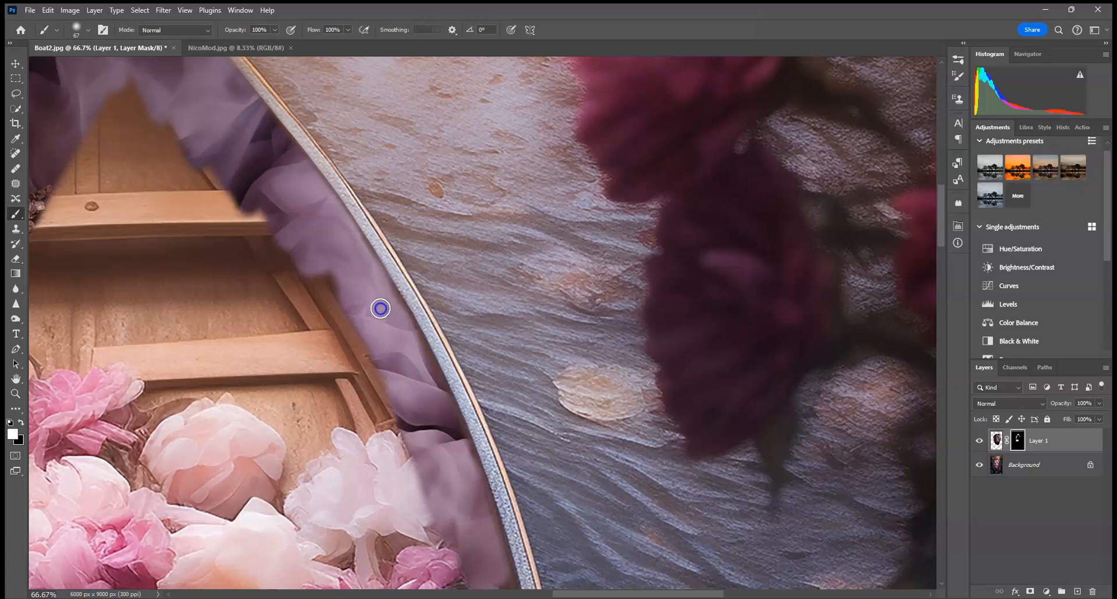
Step: Reveal the dress further down the right inner side, between the pink flowers and the rim
drag(410, 427, 186, 157)
mouse_move(262, 375)
mouse_down()
mouse_move(225, 312)
mouse_move(250, 277)
mouse_move(232, 239)
mouse_move(254, 232)
mouse_move(281, 312)
mouse_up()
drag(272, 244, 270, 208)
mouse_move(283, 294)
mouse_down()
mouse_move(297, 441)
mouse_move(281, 302)
mouse_move(299, 426)
mouse_move(293, 277)
mouse_move(268, 441)
mouse_move(257, 300)
mouse_move(261, 455)
mouse_up()
Step: Restore the right rim with black on the mask, and reveal the dress folds beside the large cream flower with white
key(x)
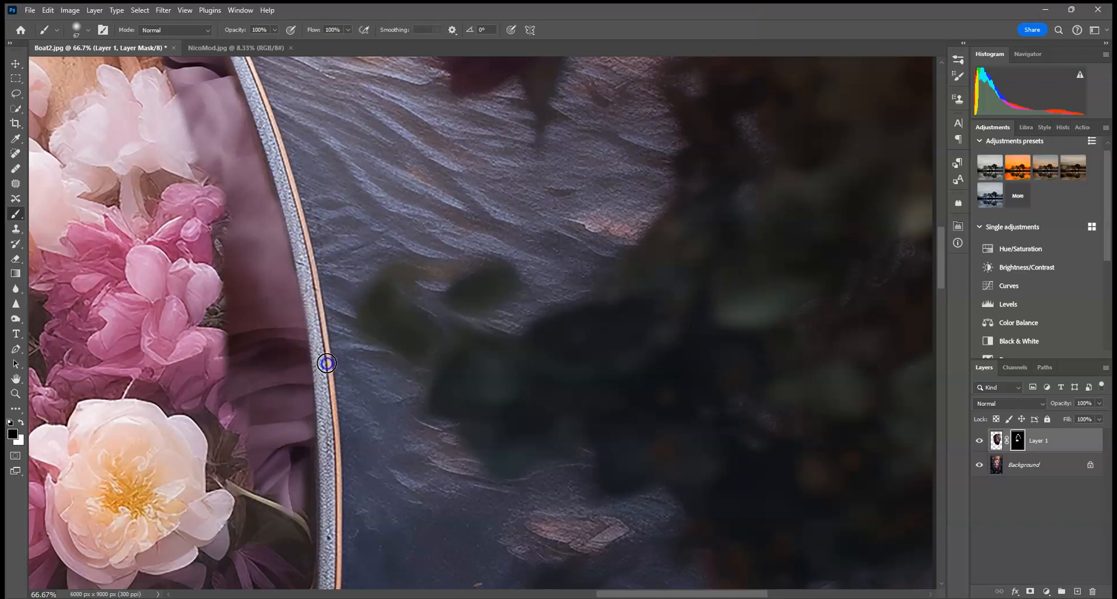
drag(311, 298, 323, 375)
key(x)
mouse_move(254, 493)
mouse_down()
mouse_move(260, 582)
mouse_move(289, 324)
mouse_up()
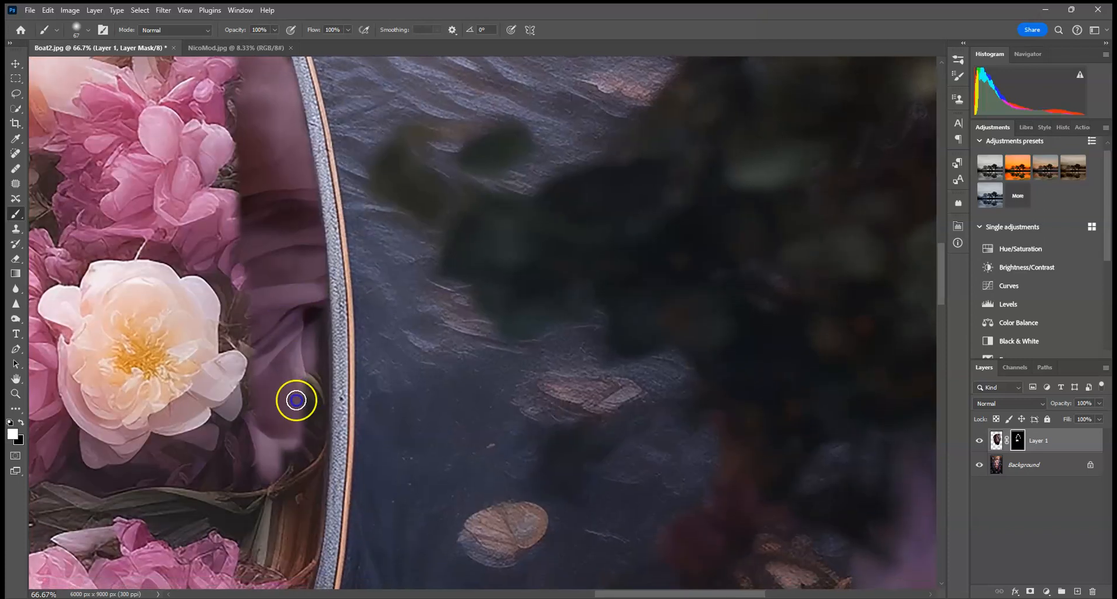
mouse_move(310, 410)
mouse_down()
mouse_move(314, 321)
mouse_move(307, 503)
mouse_move(315, 320)
mouse_move(247, 386)
mouse_move(274, 374)
mouse_up()
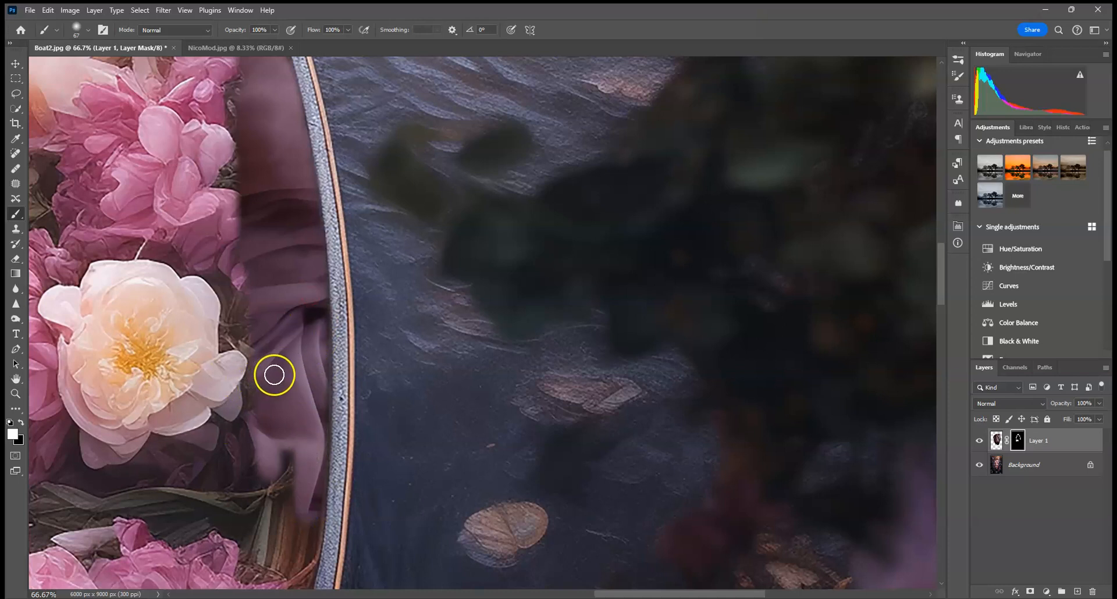
Step: Reveal a fold of the dress draped over the right rim onto the water, and clean its edges with black
key(x)
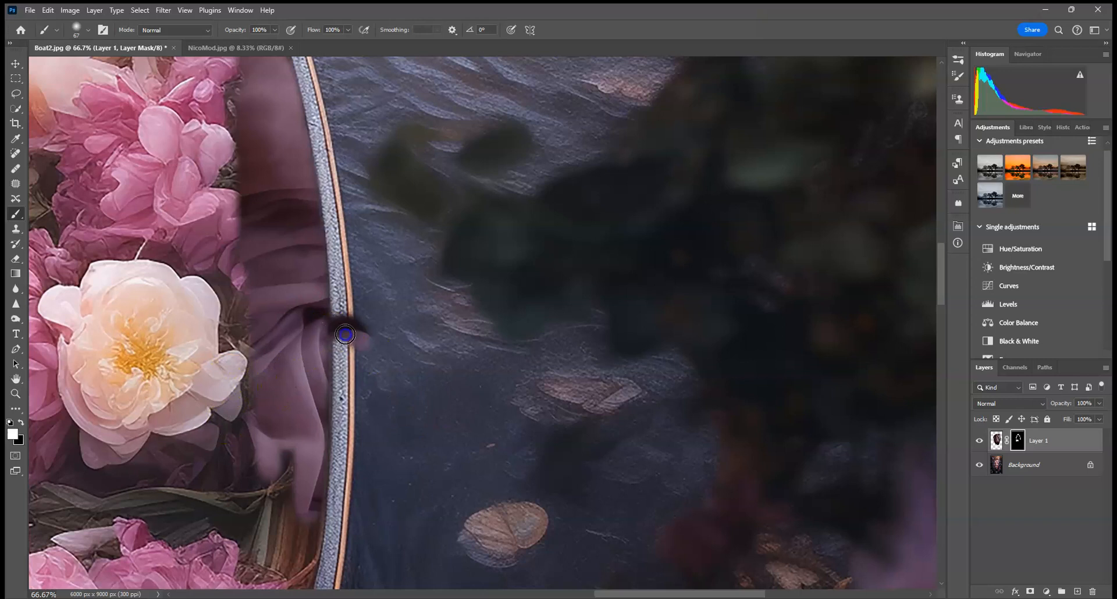
mouse_move(341, 340)
mouse_down()
mouse_move(338, 407)
mouse_move(374, 399)
mouse_move(361, 372)
mouse_move(386, 419)
mouse_move(375, 451)
mouse_move(339, 431)
mouse_move(330, 447)
mouse_move(410, 482)
mouse_move(411, 451)
mouse_move(367, 345)
mouse_move(406, 415)
mouse_move(429, 411)
mouse_up()
drag(400, 375, 440, 415)
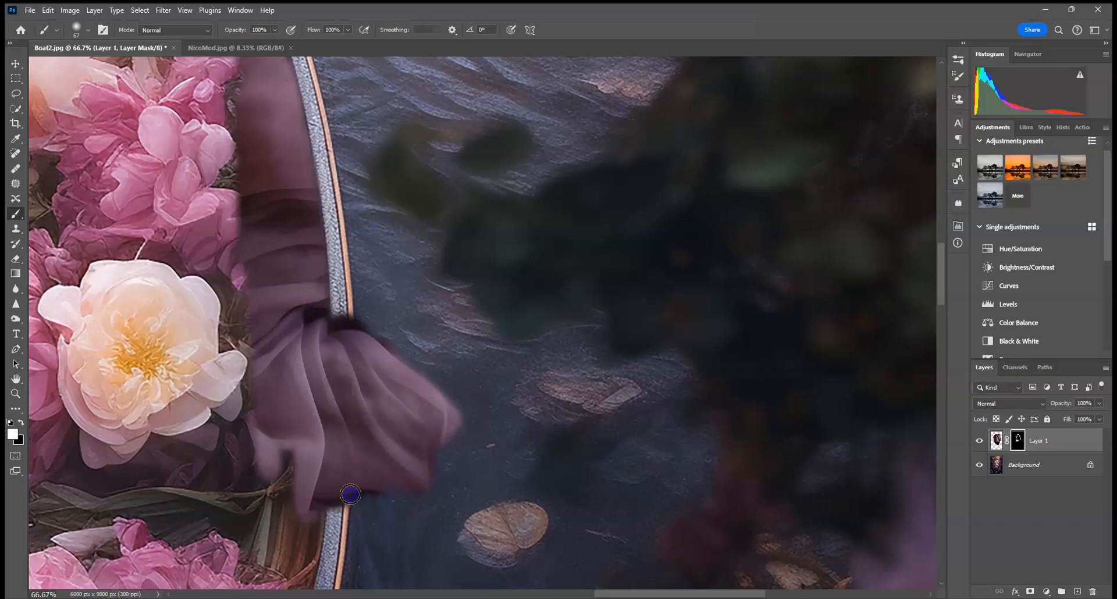
key(x)
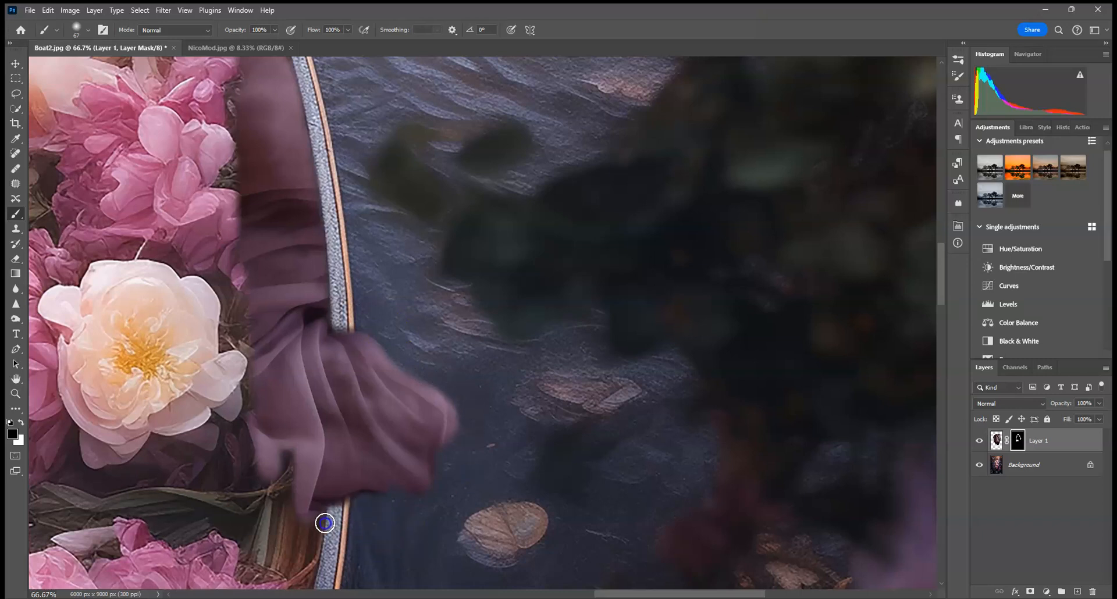
drag(320, 549, 373, 428)
Step: Paint white on the mask to reveal the dress down the lower right inner side of the boat
key(x)
mouse_move(318, 379)
mouse_down()
mouse_move(345, 394)
mouse_move(330, 227)
mouse_move(314, 326)
mouse_move(326, 393)
mouse_up()
mouse_move(292, 464)
mouse_down()
mouse_move(414, 244)
mouse_move(409, 306)
mouse_move(396, 275)
mouse_move(427, 319)
mouse_up()
right_click(445, 229)
drag(439, 274, 460, 251)
mouse_move(452, 215)
mouse_down()
mouse_move(448, 295)
mouse_move(456, 274)
mouse_move(462, 292)
mouse_move(472, 239)
mouse_move(444, 364)
mouse_up()
mouse_move(419, 437)
mouse_down()
mouse_move(417, 377)
mouse_move(407, 493)
mouse_move(419, 465)
mouse_move(372, 549)
mouse_move(392, 535)
mouse_move(414, 277)
mouse_move(416, 315)
mouse_move(452, 275)
mouse_move(425, 365)
mouse_move(421, 322)
mouse_move(437, 345)
mouse_move(484, 56)
mouse_up()
drag(485, 339, 515, 292)
drag(479, 273, 403, 412)
mouse_move(501, 224)
mouse_down()
mouse_move(476, 307)
mouse_move(375, 477)
mouse_move(457, 321)
mouse_move(395, 483)
mouse_move(431, 417)
mouse_move(349, 536)
mouse_move(374, 532)
mouse_move(365, 570)
mouse_move(400, 559)
mouse_up()
mouse_move(453, 446)
mouse_down()
mouse_move(394, 543)
mouse_move(458, 429)
mouse_move(553, 179)
mouse_move(509, 339)
mouse_move(373, 541)
mouse_up()
Step: Reveal the dark fabric along the right rim near the boat's lower end, covering the right end of the seat
drag(461, 465, 754, 99)
mouse_move(553, 372)
mouse_down()
mouse_move(584, 295)
mouse_move(572, 309)
mouse_up()
drag(690, 161, 646, 233)
mouse_move(645, 233)
mouse_down()
mouse_move(672, 138)
mouse_move(705, 117)
mouse_move(626, 303)
mouse_move(694, 180)
mouse_move(647, 304)
mouse_up()
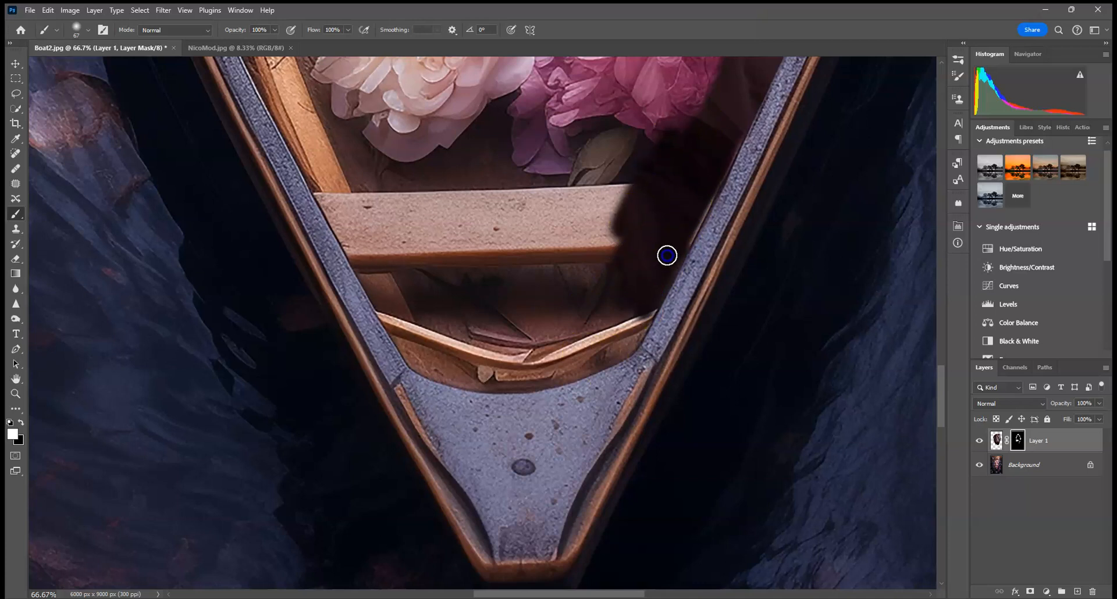
Step: Reveal the fabric down to the lower deck and along its curved edge, covering the curved wooden strip
mouse_move(624, 307)
mouse_down()
mouse_move(618, 334)
mouse_move(646, 297)
mouse_up()
drag(589, 357, 612, 339)
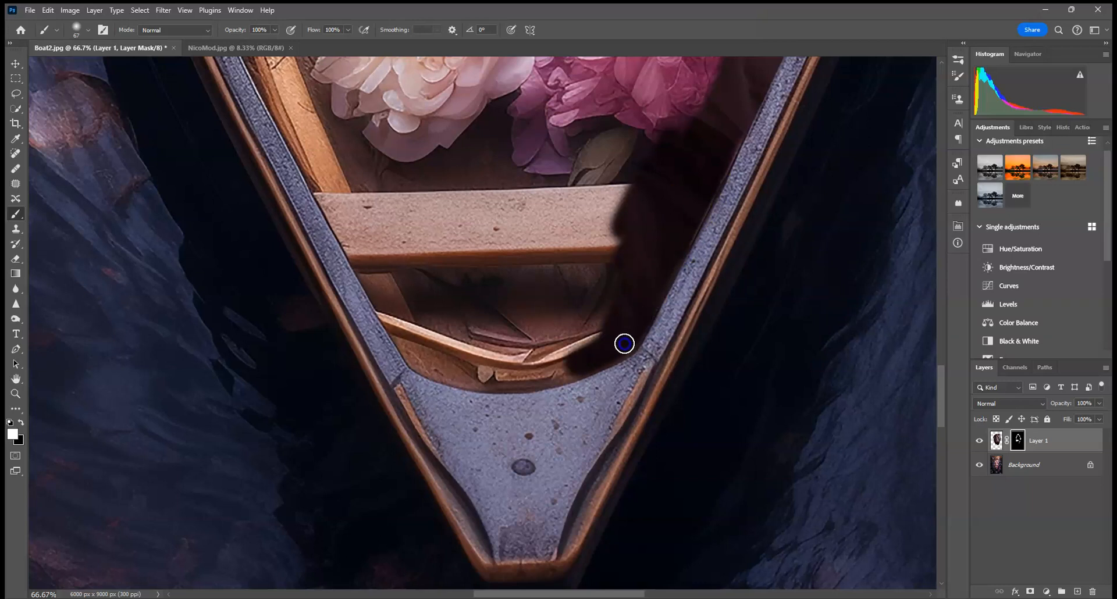
mouse_move(556, 371)
mouse_down()
mouse_move(497, 377)
mouse_move(564, 375)
mouse_up()
mouse_move(479, 375)
mouse_down()
mouse_move(444, 352)
mouse_move(503, 378)
mouse_move(410, 353)
mouse_move(482, 379)
mouse_move(433, 368)
mouse_up()
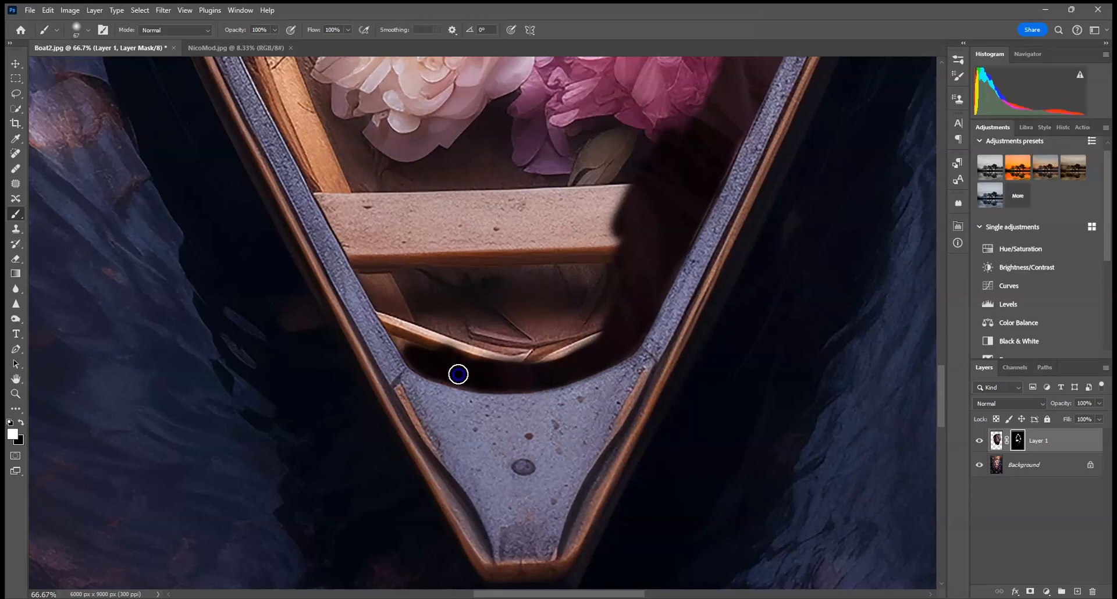
Step: Reveal the fabric up the left inner side over the lower seat's end, and touch up the left rim with black
mouse_move(556, 371)
mouse_down()
mouse_move(503, 358)
mouse_move(601, 337)
mouse_move(634, 157)
mouse_move(574, 303)
mouse_move(554, 278)
mouse_move(555, 215)
mouse_up()
mouse_move(438, 232)
mouse_down()
mouse_move(504, 335)
mouse_move(456, 337)
mouse_move(379, 235)
mouse_move(413, 320)
mouse_move(382, 254)
mouse_move(369, 254)
mouse_move(394, 312)
mouse_move(448, 405)
mouse_move(463, 409)
mouse_move(409, 317)
mouse_move(437, 368)
mouse_move(411, 338)
mouse_up()
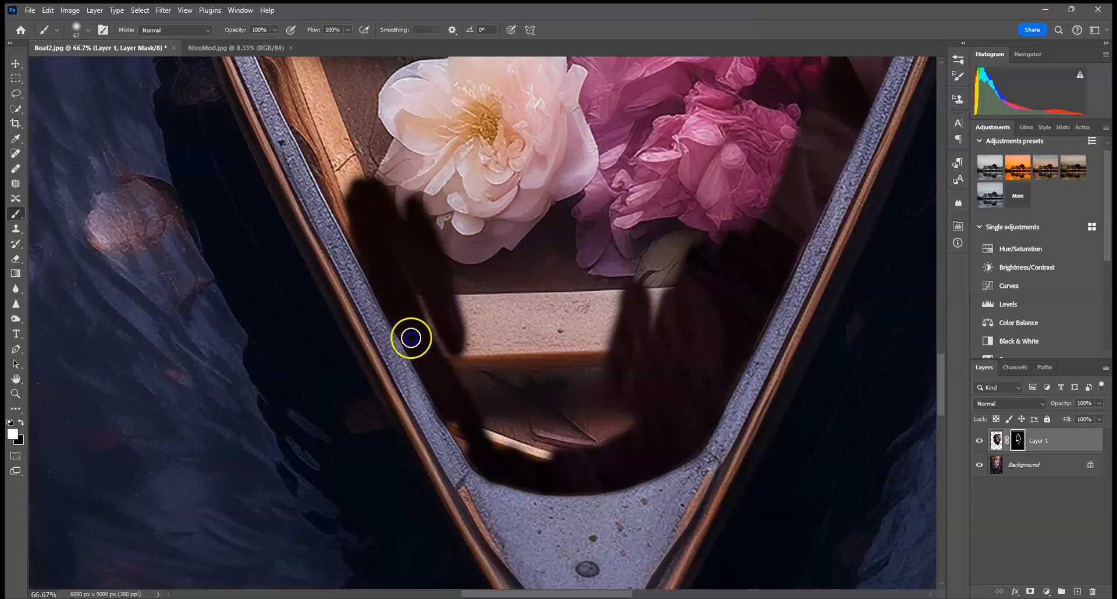
mouse_move(472, 444)
mouse_down()
mouse_move(361, 320)
mouse_move(473, 486)
mouse_move(495, 498)
mouse_move(500, 454)
mouse_move(474, 421)
mouse_move(485, 460)
mouse_move(455, 407)
mouse_move(512, 455)
mouse_move(504, 445)
mouse_move(543, 456)
mouse_up()
key(x)
click(359, 328)
key(x)
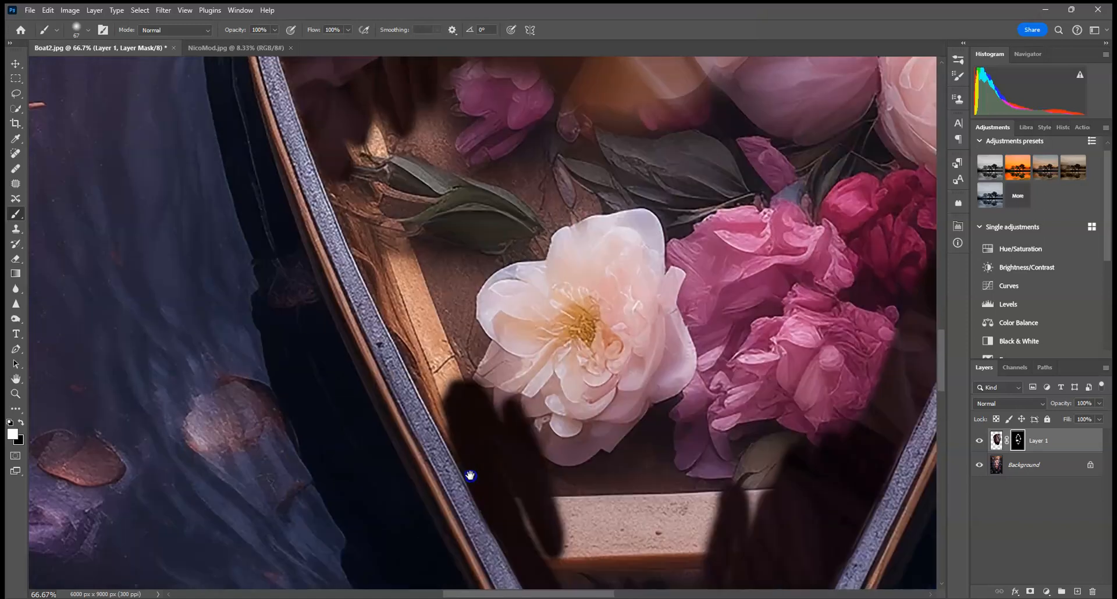
Step: Cover the wooden strip left of the cream flower with revealed fabric, and clean the adjoining rim with black
click(392, 273)
mouse_move(391, 273)
mouse_down()
mouse_move(461, 397)
mouse_move(389, 273)
mouse_move(440, 385)
mouse_move(384, 288)
mouse_move(434, 409)
mouse_move(405, 330)
mouse_move(461, 428)
mouse_move(438, 398)
mouse_up()
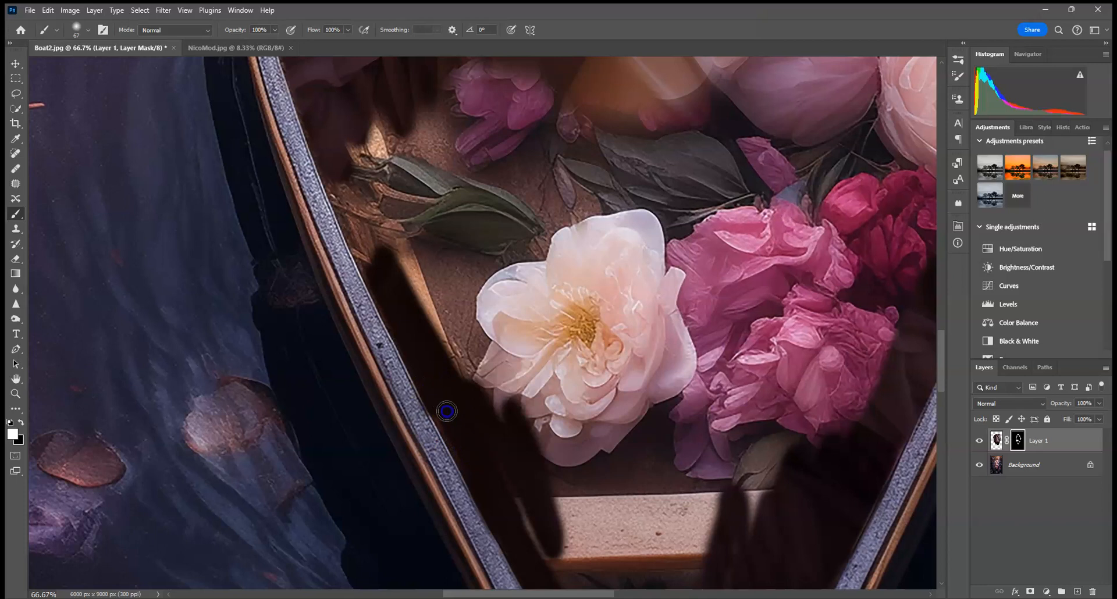
key(x)
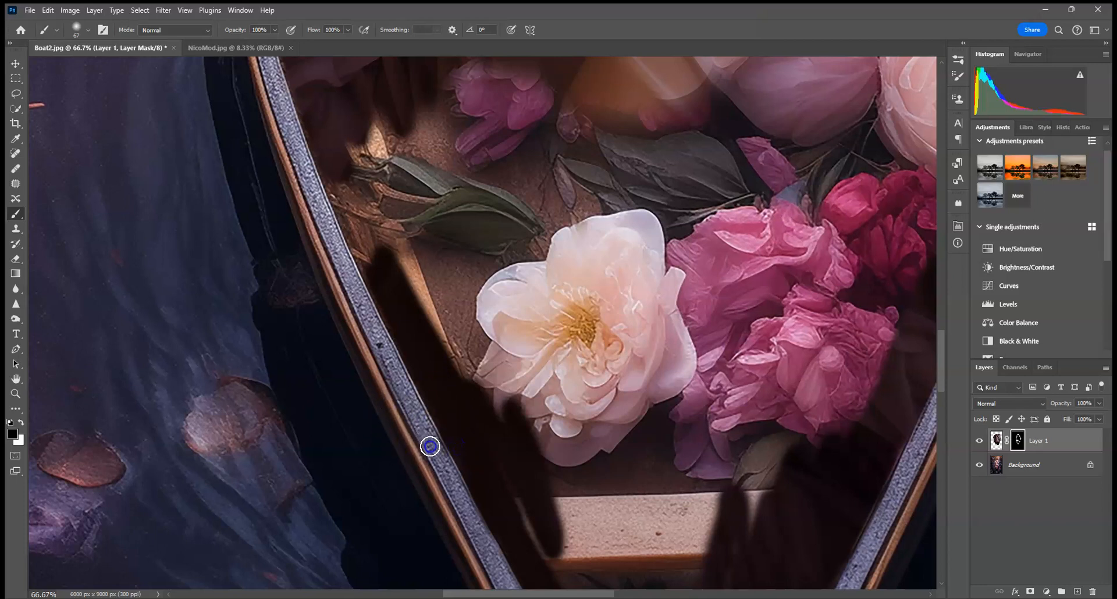
key(x)
Step: Join the fabric to the upper dress along the left rim beside the green leaves, restoring the rim edge with black
mouse_move(405, 182)
mouse_down()
mouse_move(404, 366)
mouse_move(391, 417)
mouse_move(348, 336)
mouse_move(343, 397)
mouse_move(327, 342)
mouse_move(364, 432)
mouse_move(341, 369)
mouse_up()
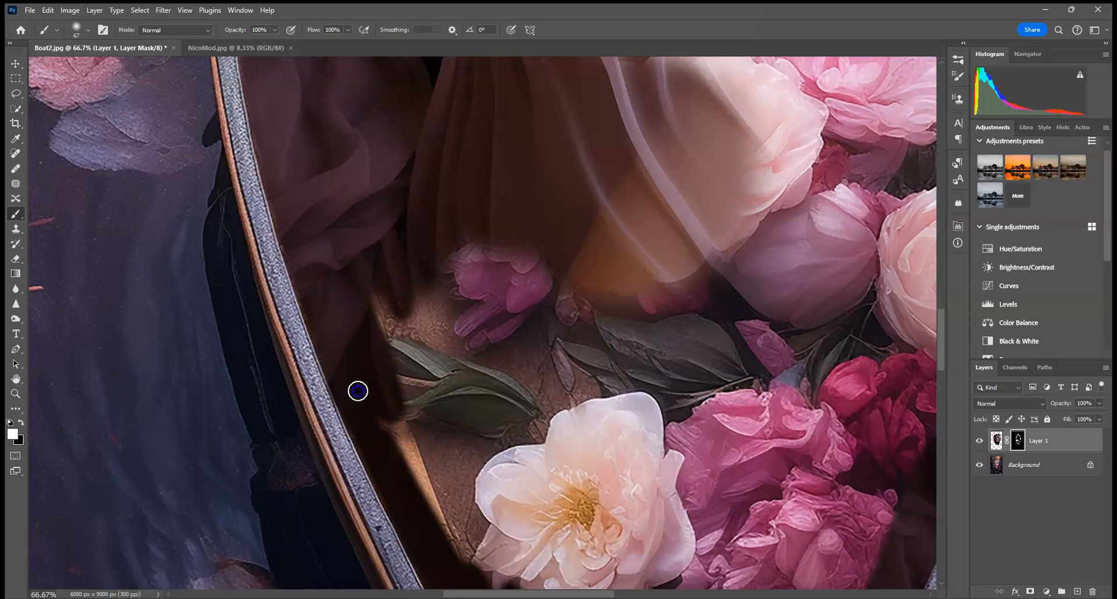
key(x)
drag(364, 431, 301, 369)
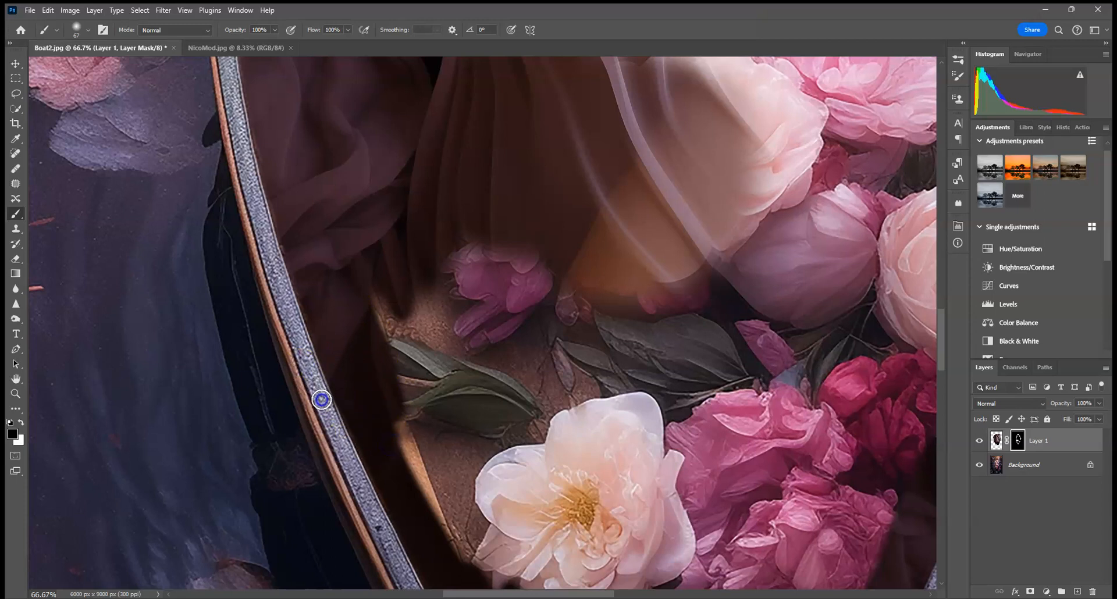
drag(344, 456, 358, 489)
key(x)
drag(377, 424, 358, 410)
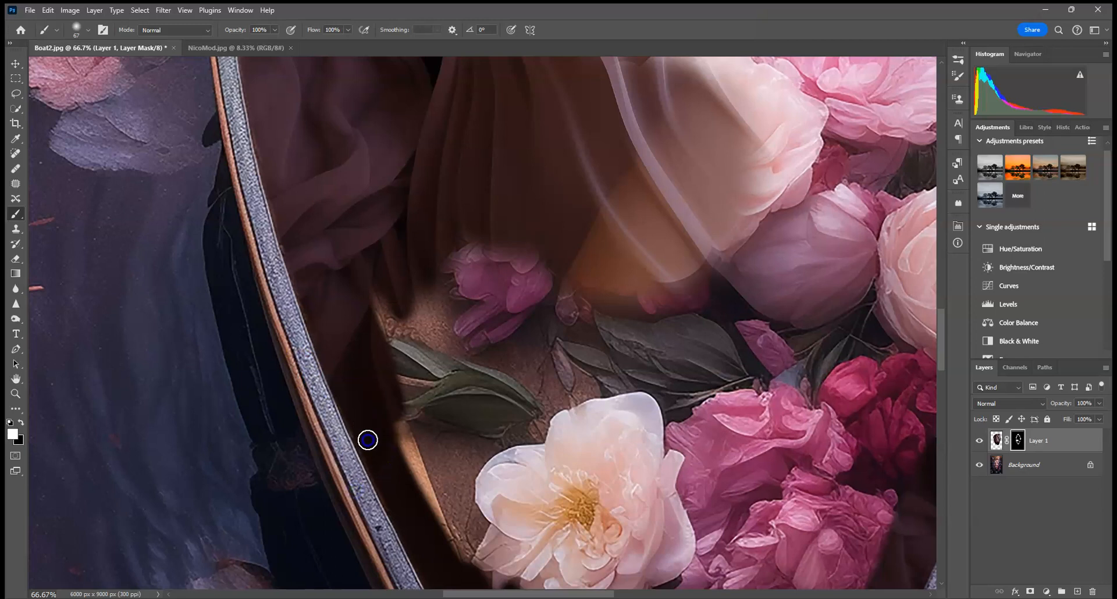
mouse_move(400, 512)
mouse_down()
mouse_move(397, 412)
mouse_move(427, 444)
mouse_up()
Step: Set the brush size to 105 px and reveal the dress over part of the leaves and the cream flower
drag(489, 462, 369, 337)
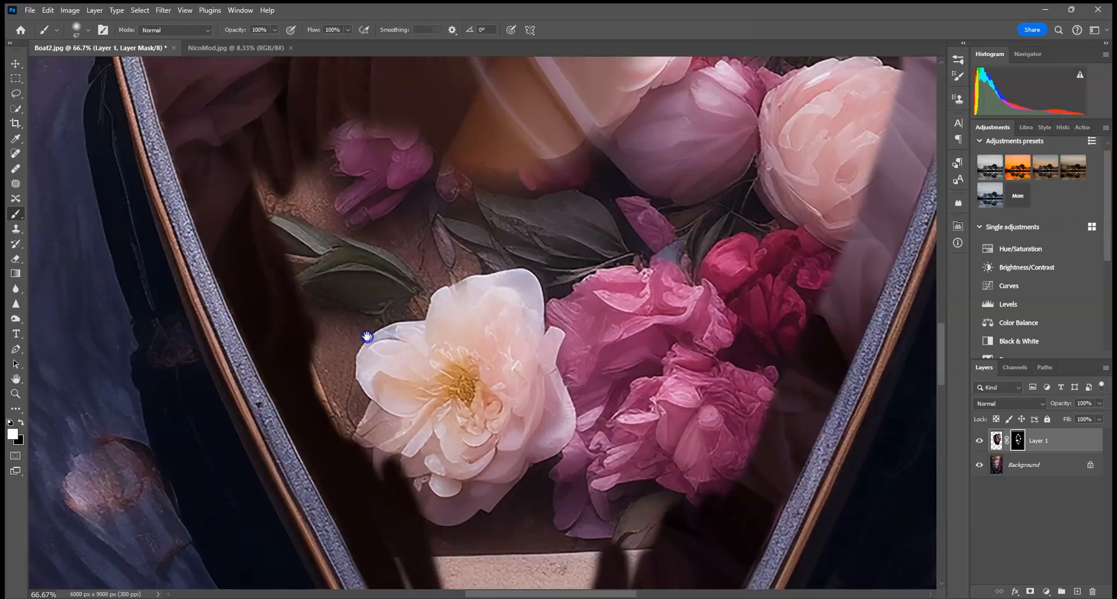
click(88, 30)
drag(100, 66, 106, 66)
mouse_move(448, 262)
mouse_down()
mouse_move(499, 349)
mouse_move(445, 319)
mouse_up()
mouse_move(404, 274)
mouse_down()
mouse_move(391, 395)
mouse_move(336, 414)
mouse_move(419, 292)
mouse_move(417, 429)
mouse_move(483, 312)
mouse_up()
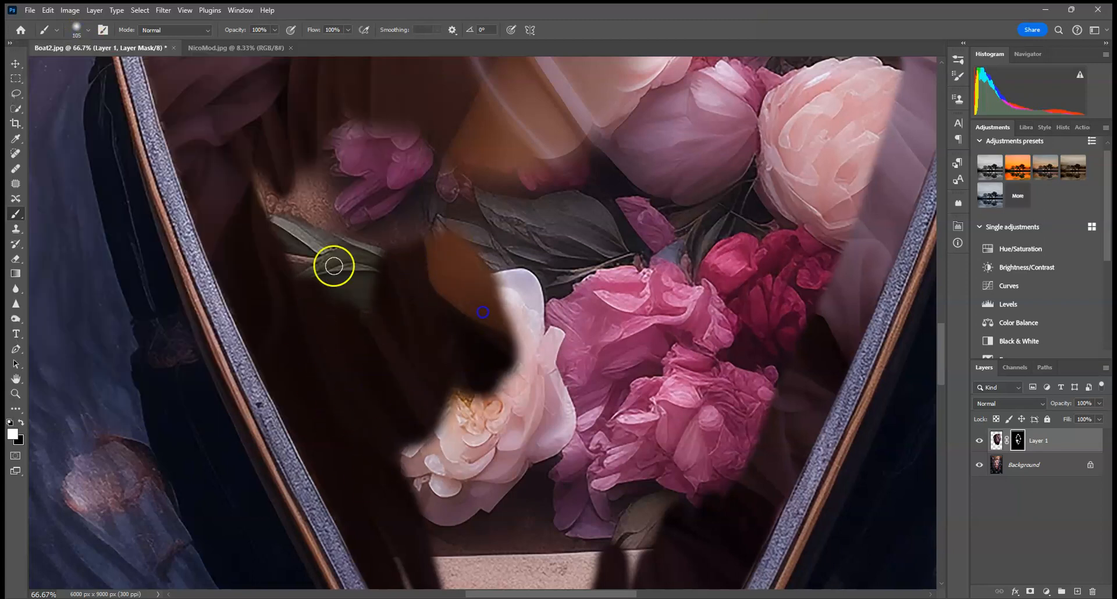
Step: Enlarge the brush further and reveal the woman's skin and dress over the lower flowers and seat between the rims
click(89, 28)
mouse_move(470, 235)
mouse_down()
mouse_move(518, 330)
mouse_move(426, 375)
mouse_move(452, 267)
mouse_move(529, 317)
mouse_move(674, 216)
mouse_move(672, 240)
mouse_move(773, 150)
mouse_move(787, 278)
mouse_move(778, 330)
mouse_up()
scroll(768, 375, down, 3)
mouse_move(673, 287)
mouse_down()
mouse_move(758, 204)
mouse_move(628, 412)
mouse_move(600, 428)
mouse_move(653, 326)
mouse_move(610, 332)
mouse_move(615, 171)
mouse_move(534, 242)
mouse_move(522, 230)
mouse_move(454, 281)
mouse_move(451, 405)
mouse_move(420, 324)
mouse_move(516, 287)
mouse_move(547, 223)
mouse_move(601, 318)
mouse_move(481, 441)
mouse_move(524, 519)
mouse_move(486, 435)
mouse_move(587, 485)
mouse_move(602, 535)
mouse_move(587, 423)
mouse_up()
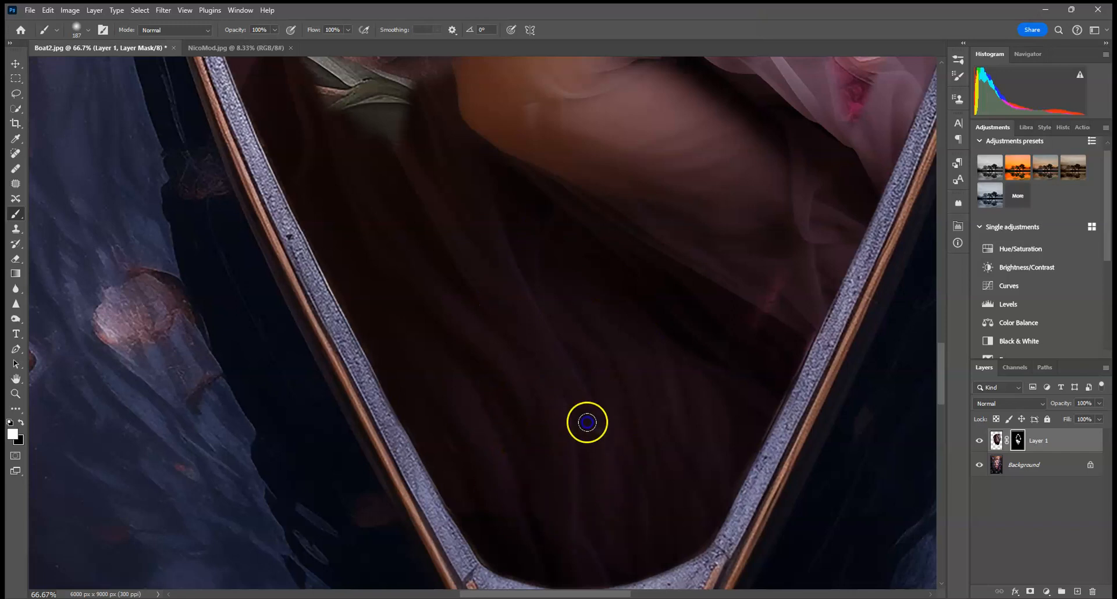
drag(668, 286, 585, 362)
click(535, 351)
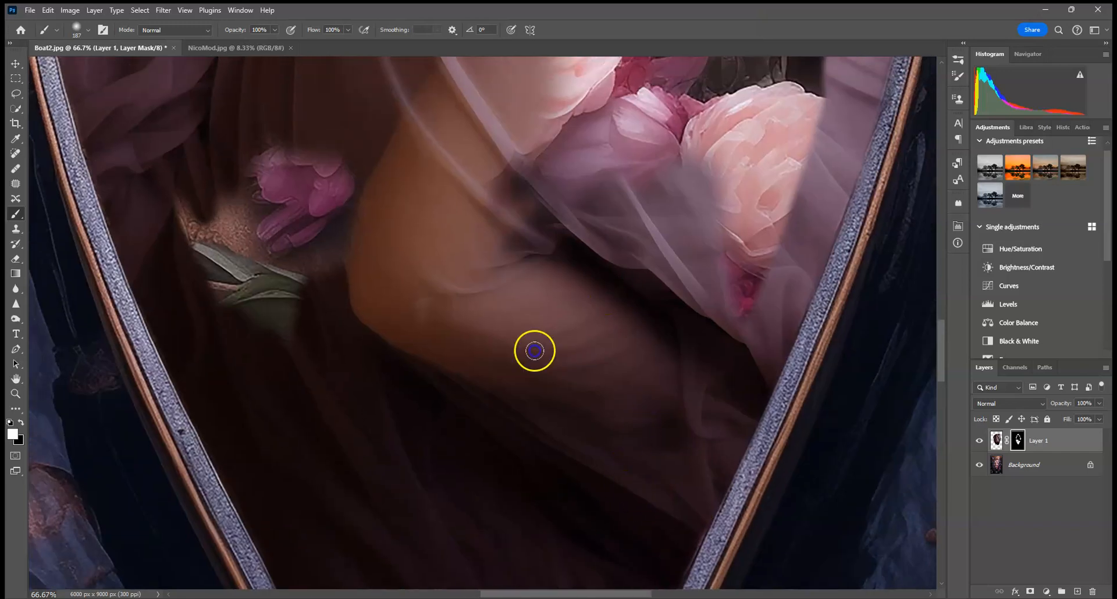
mouse_move(598, 227)
mouse_down()
mouse_move(576, 304)
mouse_move(607, 196)
mouse_up()
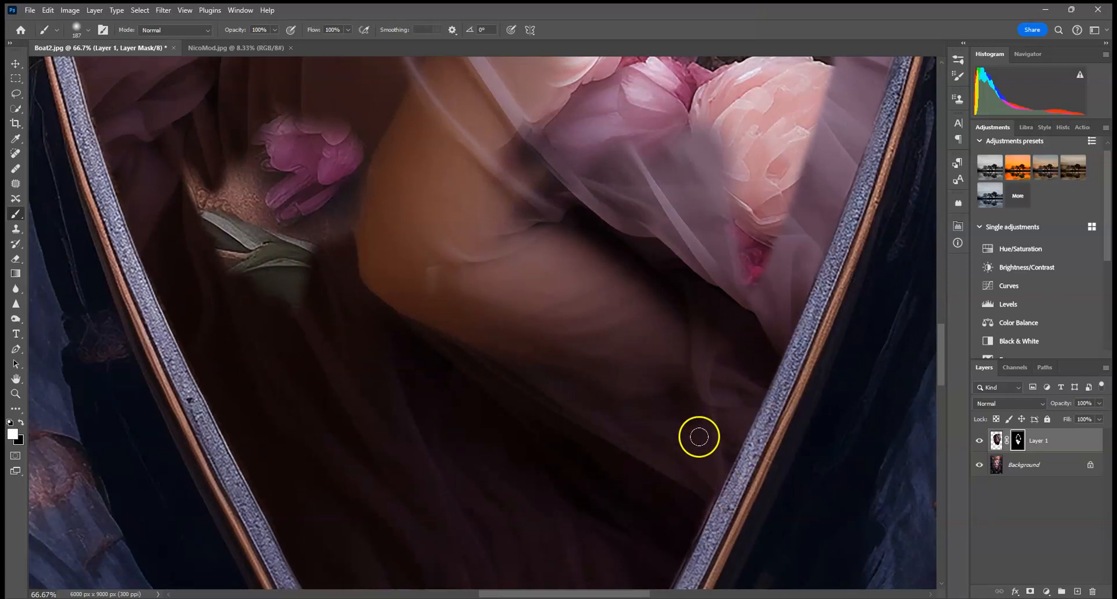
Step: Reveal the sheer dress over the remaining peonies beside the leg and up to the woman's hand on the mask
drag(639, 315, 648, 374)
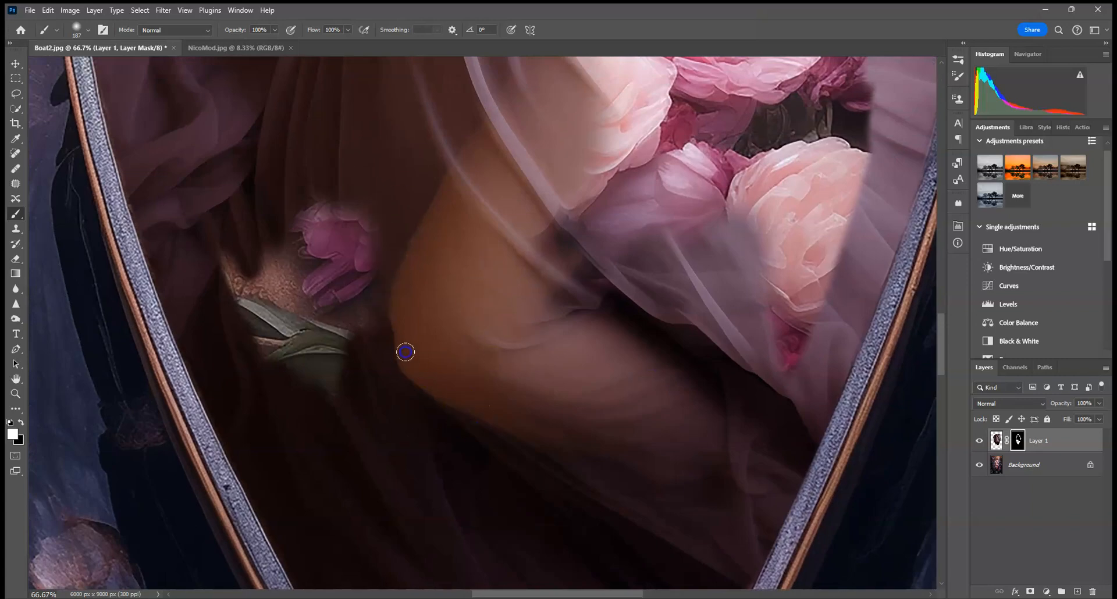
drag(314, 174, 231, 183)
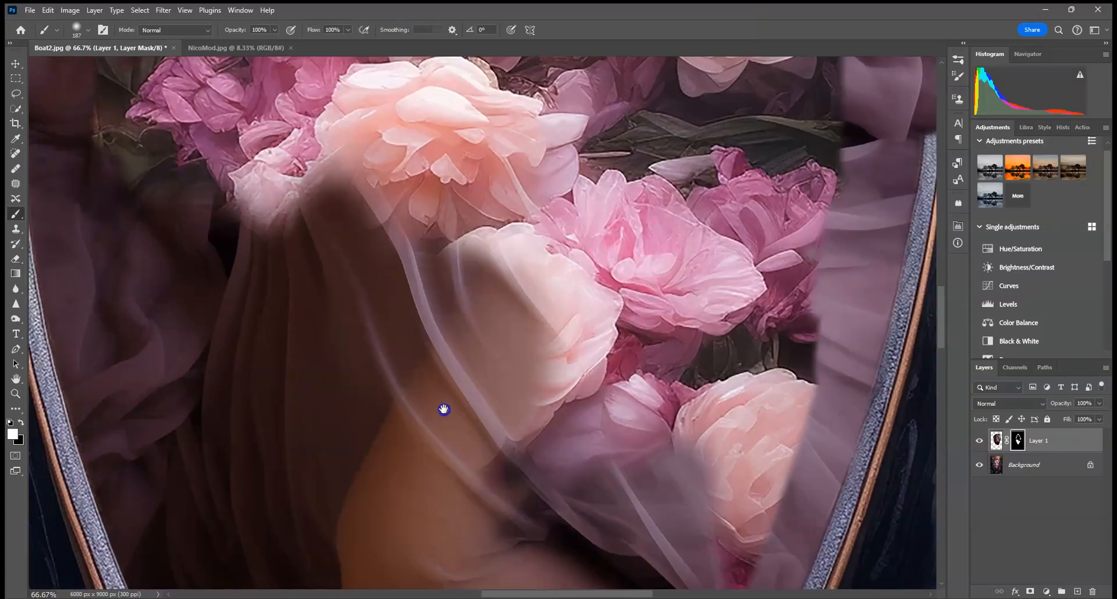
mouse_move(547, 337)
mouse_down()
mouse_move(563, 305)
mouse_move(623, 347)
mouse_move(582, 543)
mouse_move(693, 449)
mouse_move(798, 332)
mouse_move(805, 377)
mouse_up()
mouse_move(658, 420)
mouse_down()
mouse_move(666, 233)
mouse_move(707, 426)
mouse_move(804, 159)
mouse_move(775, 130)
mouse_up()
drag(551, 260, 549, 431)
mouse_move(401, 129)
mouse_down()
mouse_move(391, 139)
mouse_move(485, 305)
mouse_up()
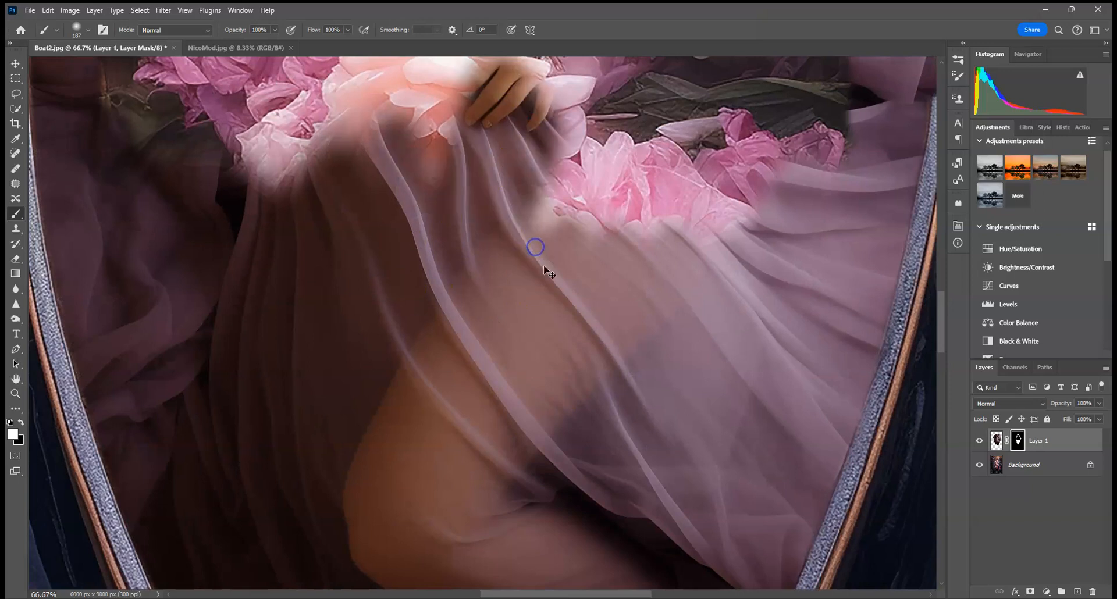
Step: Enlarge the soft brush to 464 px and reveal the woman's head, arms, bodice and surrounding fabric across the upper boat
alt+scroll(549, 272, down, 1)
alt+scroll(544, 266, down, 2)
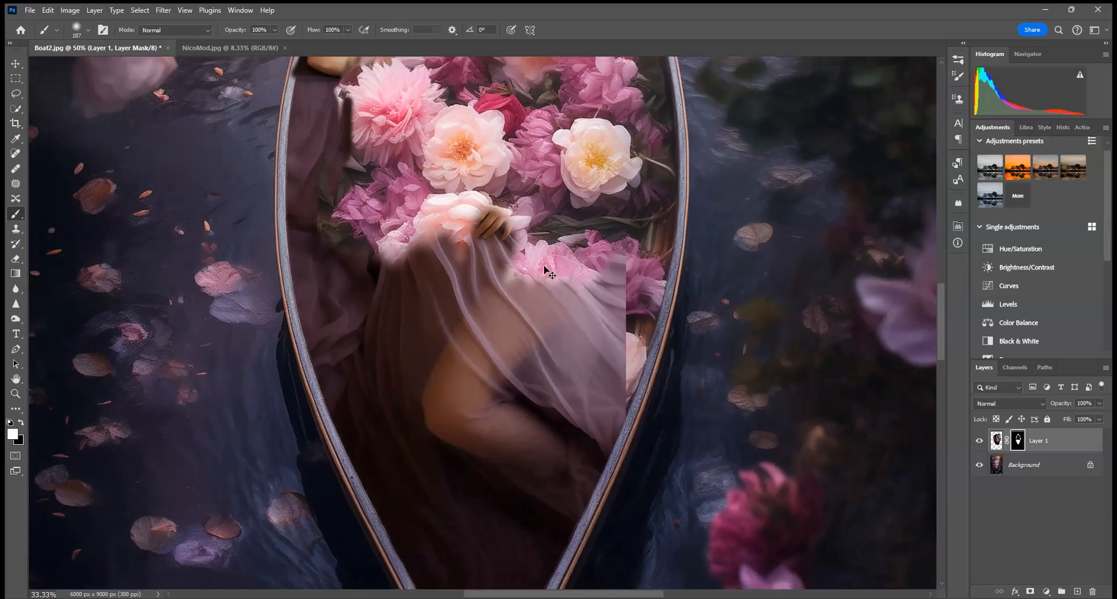
mouse_move(580, 227)
mouse_down()
mouse_move(596, 199)
mouse_move(603, 214)
mouse_move(611, 174)
mouse_move(615, 192)
mouse_move(609, 137)
mouse_move(545, 143)
mouse_move(544, 262)
mouse_move(512, 306)
mouse_move(516, 283)
mouse_move(505, 312)
mouse_move(503, 187)
mouse_move(476, 238)
mouse_move(473, 159)
mouse_move(451, 189)
mouse_move(409, 347)
mouse_move(382, 166)
mouse_move(370, 193)
mouse_move(345, 153)
mouse_move(369, 270)
mouse_move(404, 245)
mouse_move(438, 430)
mouse_up()
mouse_move(514, 217)
mouse_down()
mouse_move(495, 240)
mouse_move(495, 126)
mouse_move(443, 164)
mouse_move(402, 250)
mouse_up()
click(77, 30)
drag(126, 69, 127, 69)
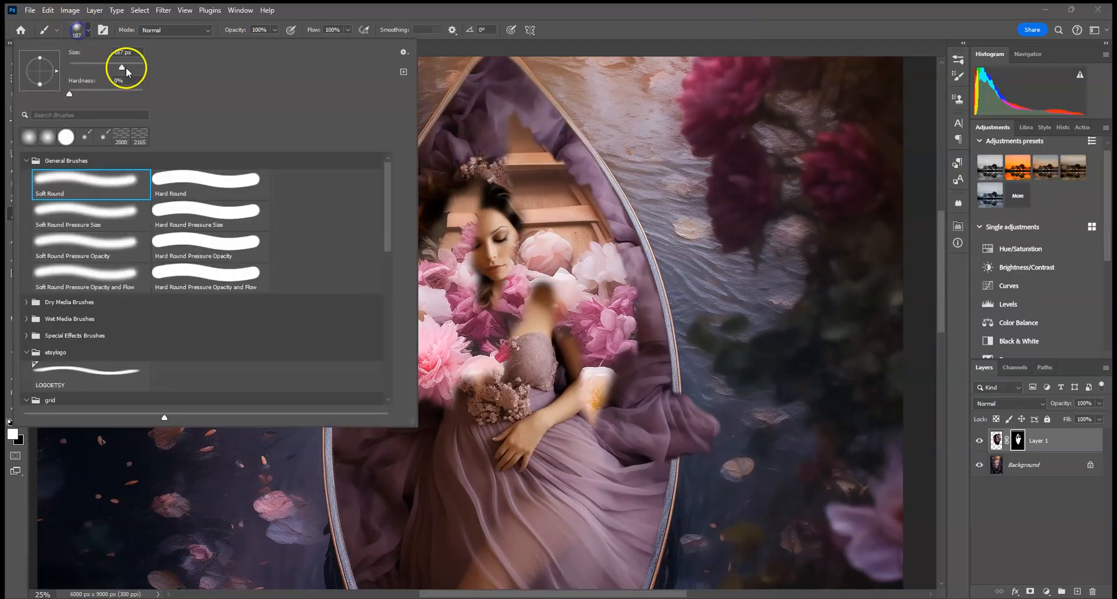
mouse_move(494, 175)
mouse_down()
mouse_move(428, 246)
mouse_move(387, 354)
mouse_move(435, 332)
mouse_move(462, 336)
mouse_move(495, 240)
mouse_move(509, 138)
mouse_move(590, 245)
mouse_move(598, 279)
mouse_move(568, 201)
mouse_move(547, 290)
mouse_move(458, 411)
mouse_move(479, 497)
mouse_move(538, 487)
mouse_move(580, 455)
mouse_move(592, 307)
mouse_move(611, 319)
mouse_move(617, 367)
mouse_move(607, 292)
mouse_move(586, 416)
mouse_up()
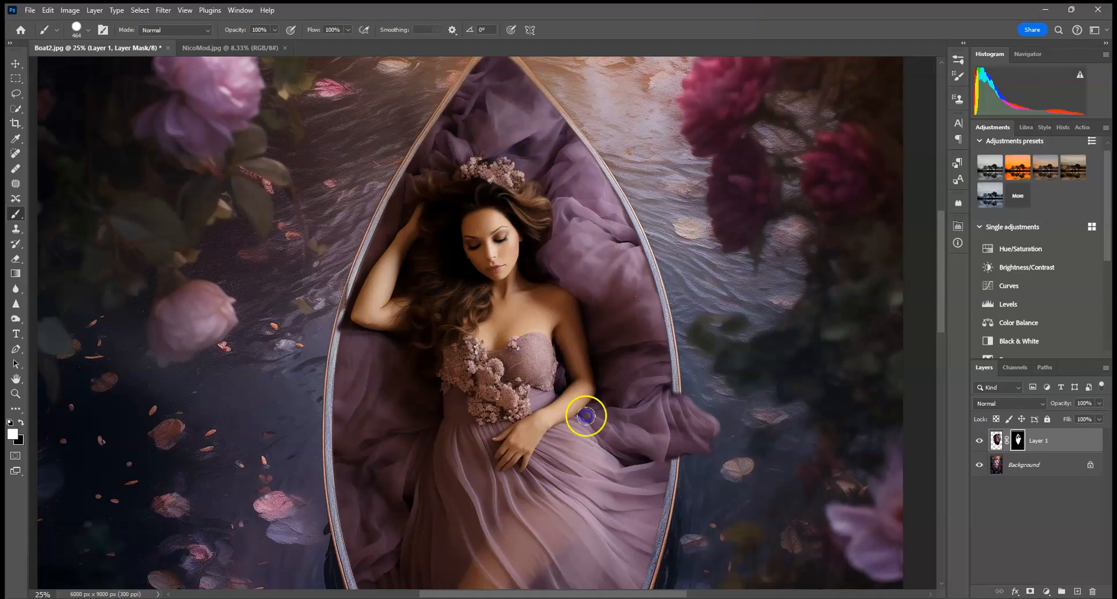
Step: Review the whole composite and display the layer mask as a red overlay to check for missed spots inside the boat
drag(541, 475, 554, 222)
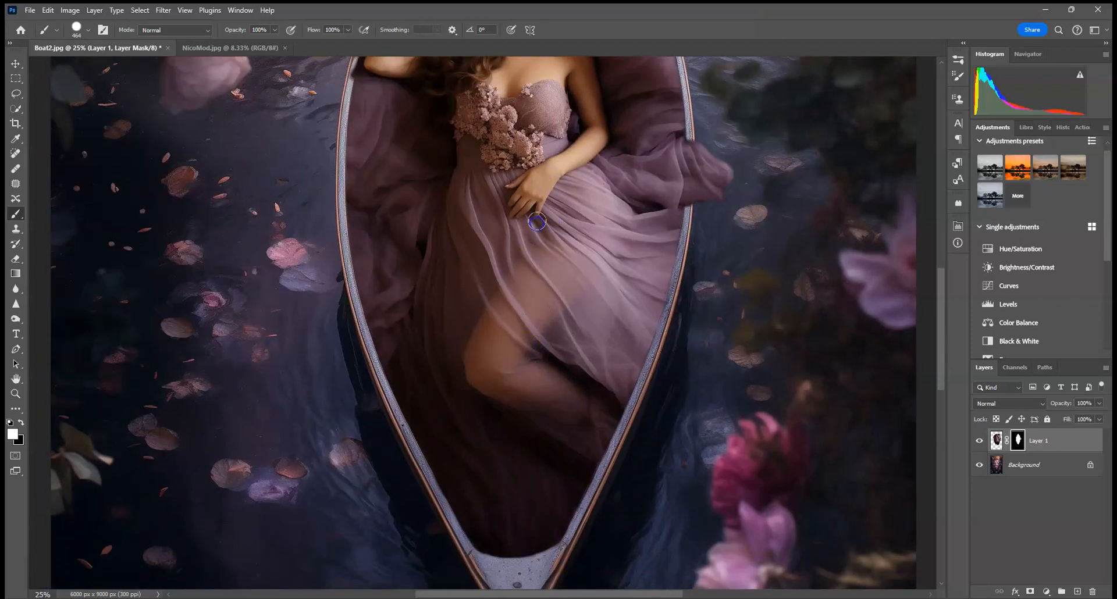
key(ctrl+0)
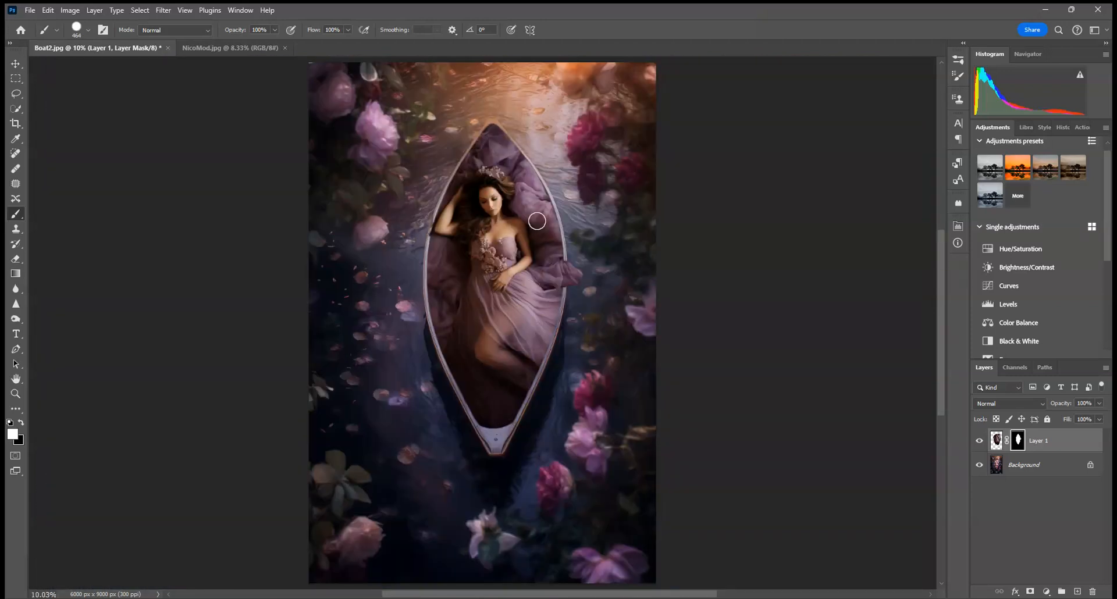
key(x)
key(backslash)
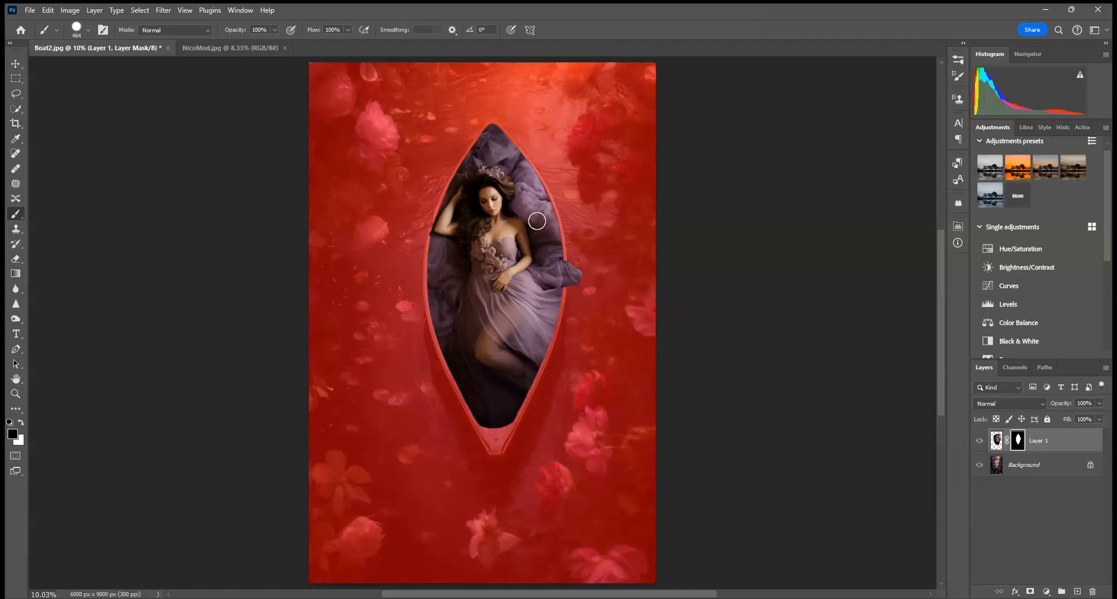
key(ctrl+plus)
key(ctrl+plus)
key(ctrl+plus)
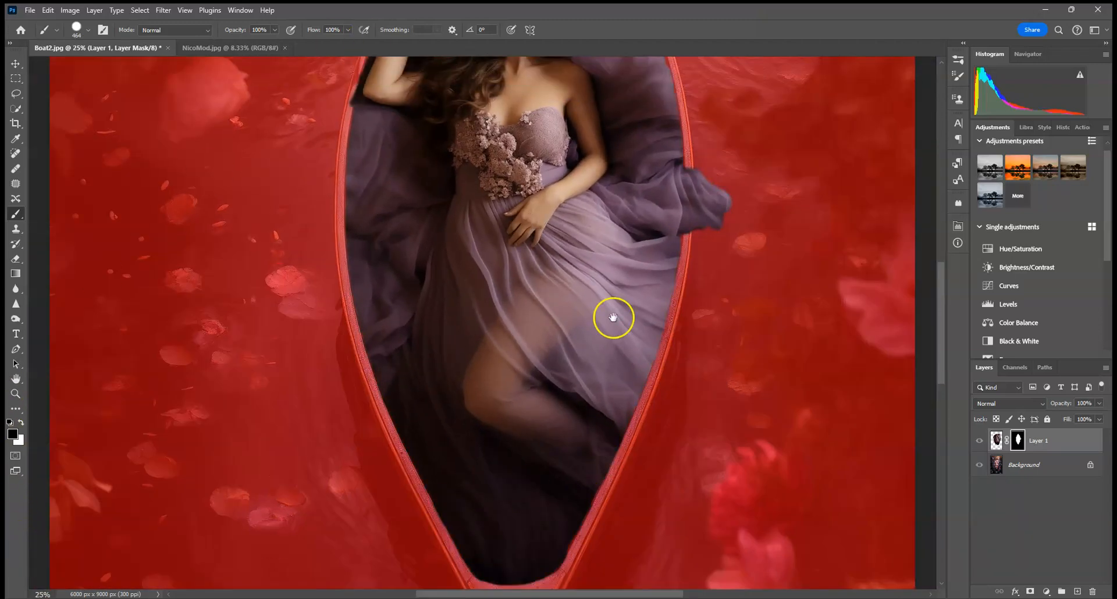
Step: Paint a black test stroke on the mask above the woman's head, restore it with white, and hide the overlay
drag(613, 317, 580, 439)
drag(503, 319, 504, 404)
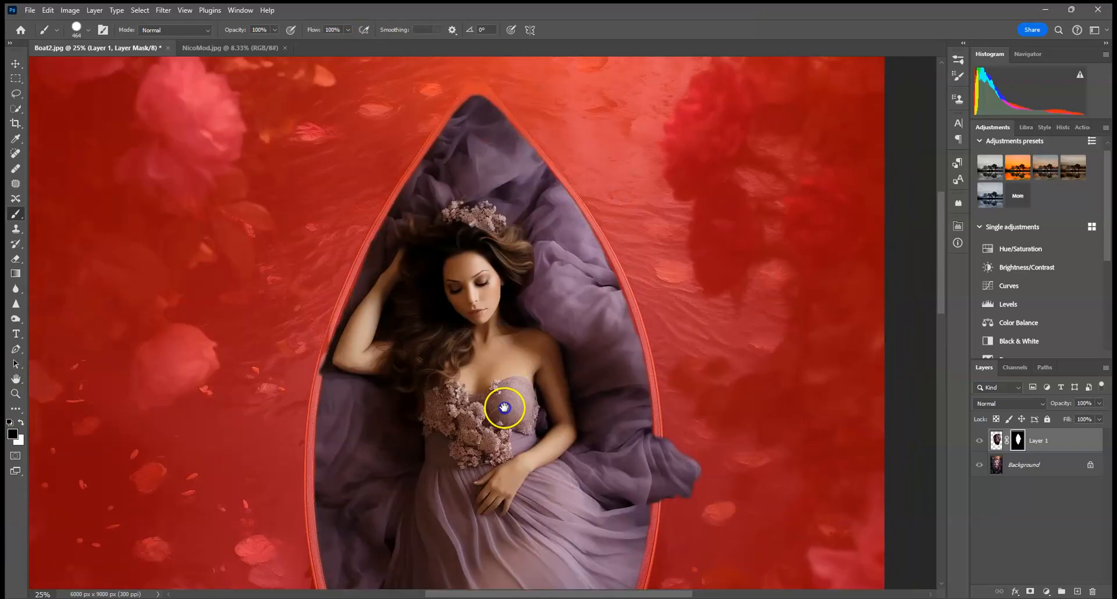
drag(475, 221, 472, 237)
key(x)
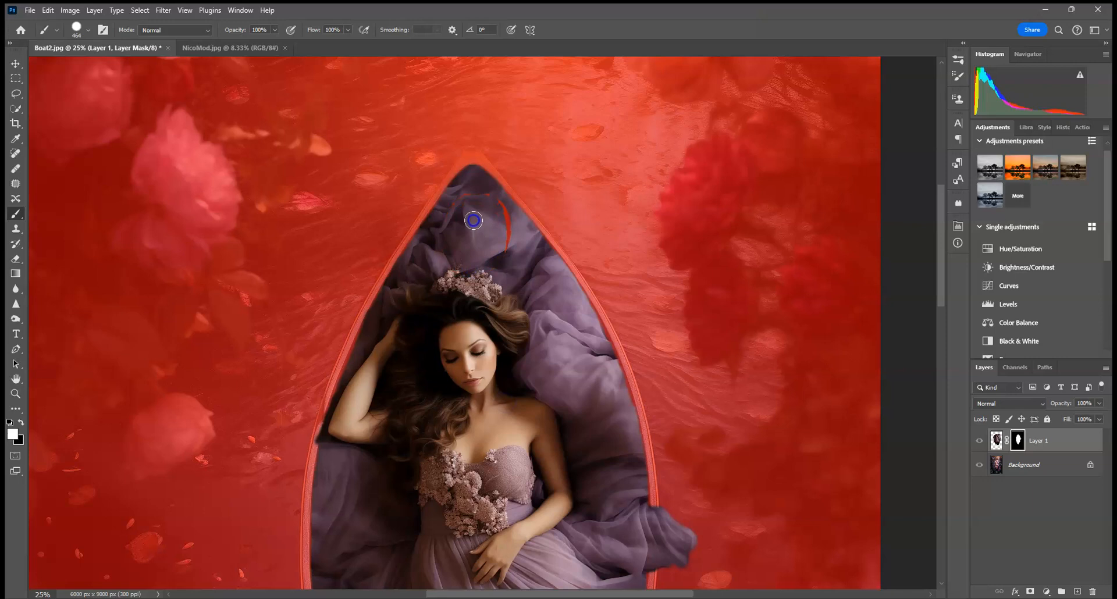
drag(521, 461, 515, 142)
key(backslash)
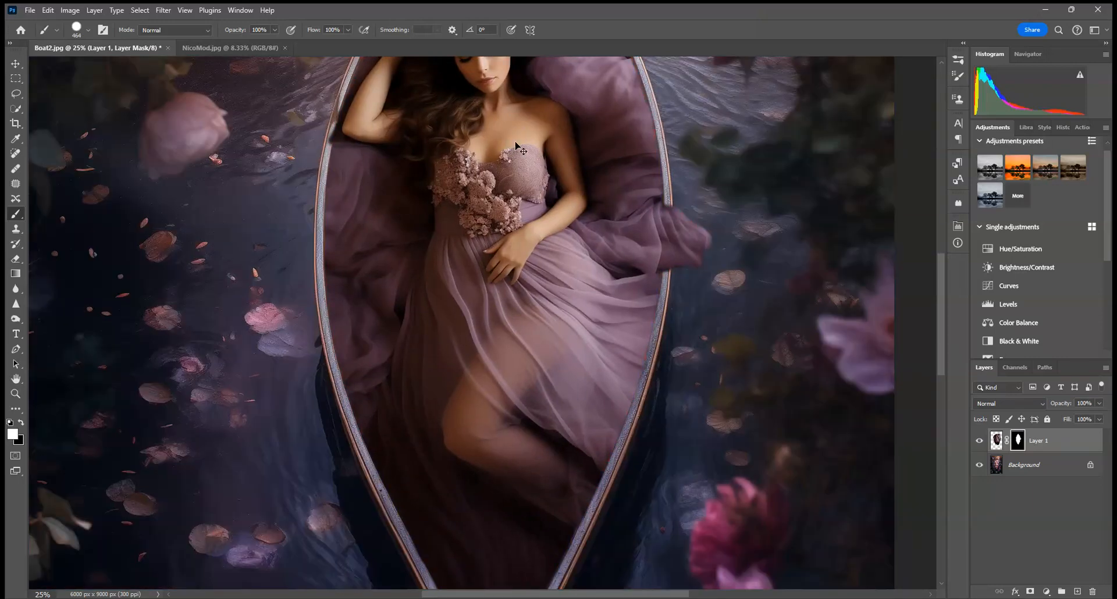
key(ctrl+0)
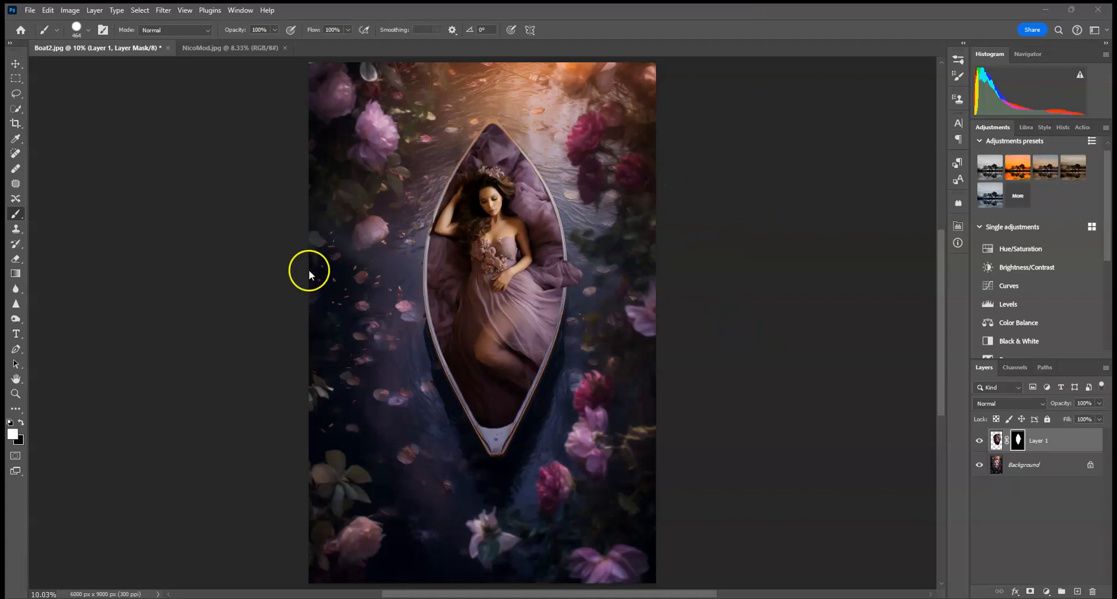
Step: Add a Curves adjustment clipped to the woman's layer and brighten the midtones from input 123 to output 153
click(1007, 285)
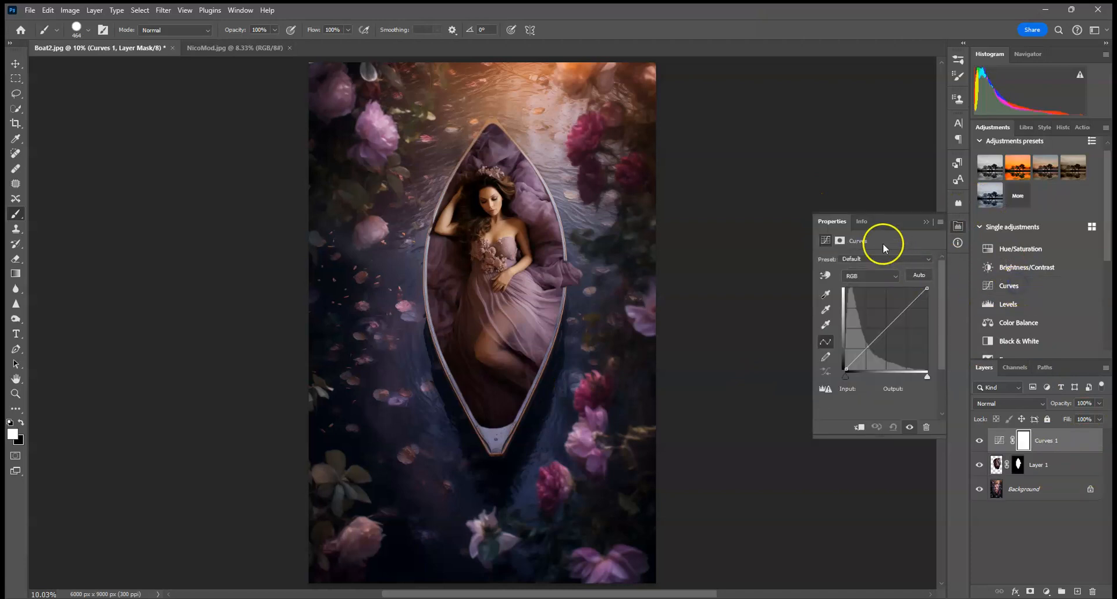
click(859, 427)
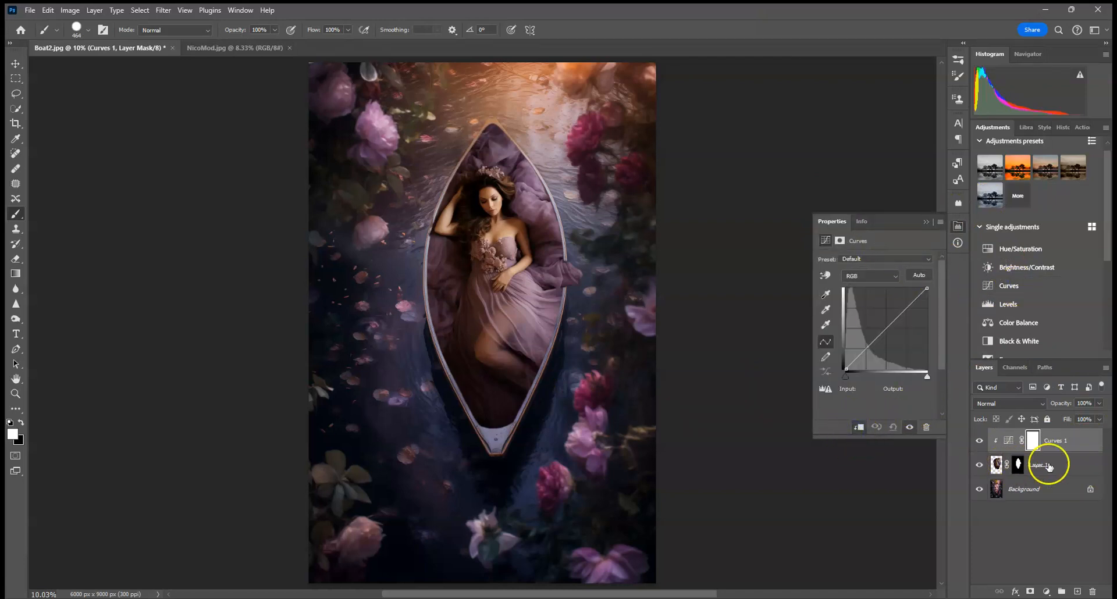
click(889, 322)
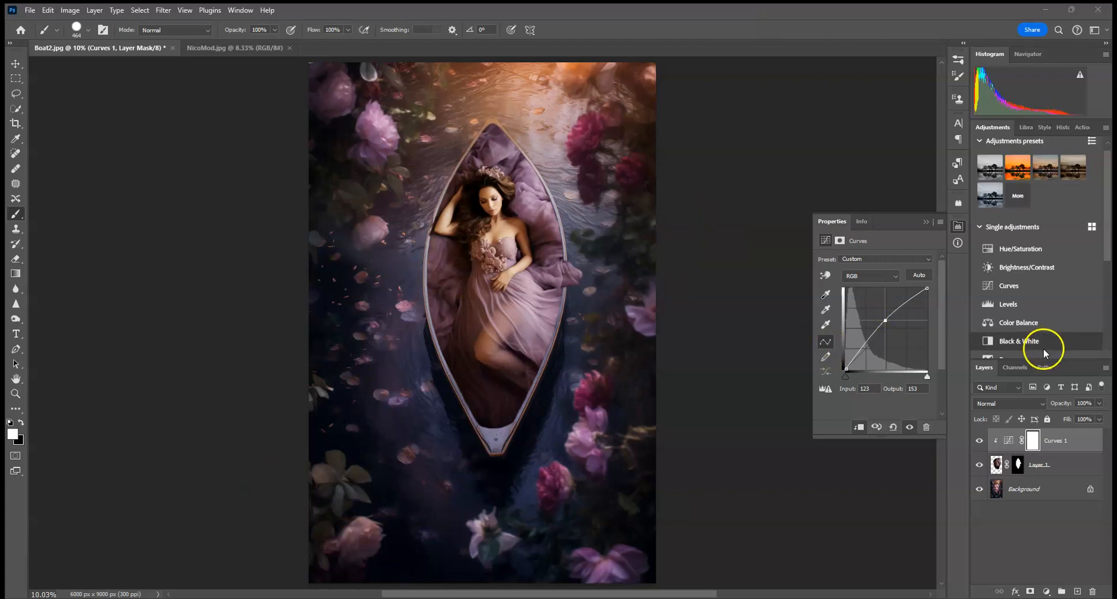
Step: Add a Levels adjustment clipped to the woman's layer and raise the black output level to about 11
click(1017, 304)
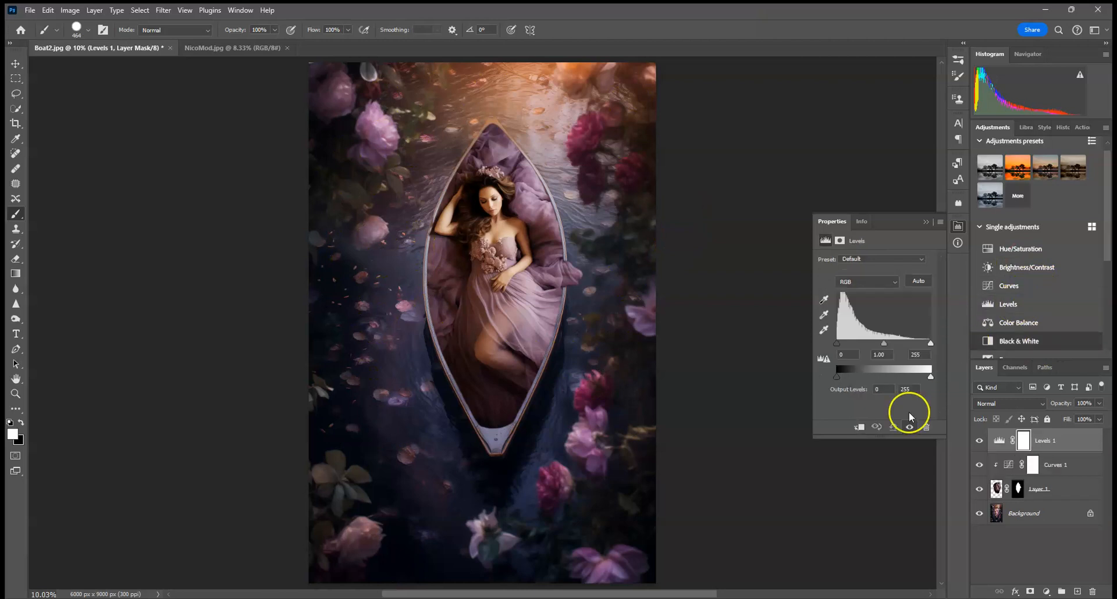
click(859, 428)
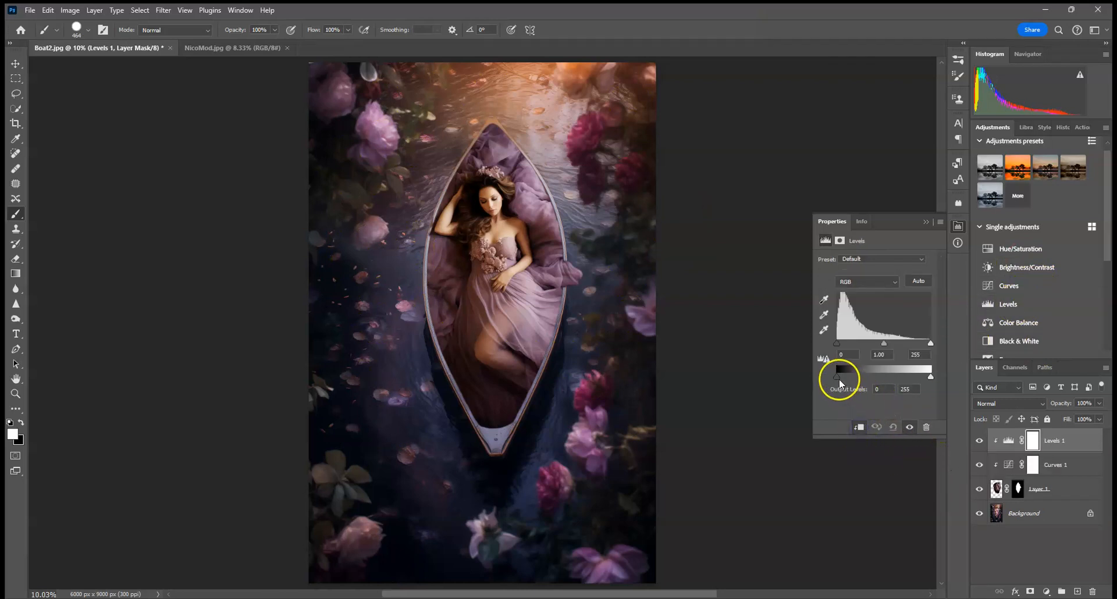
drag(837, 378, 838, 379)
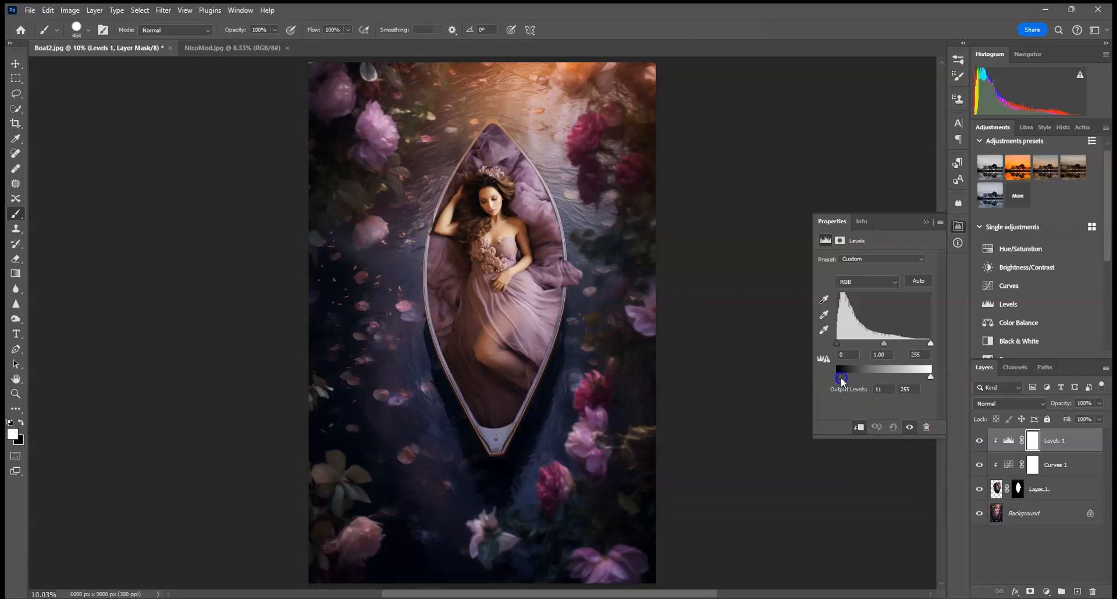
click(927, 222)
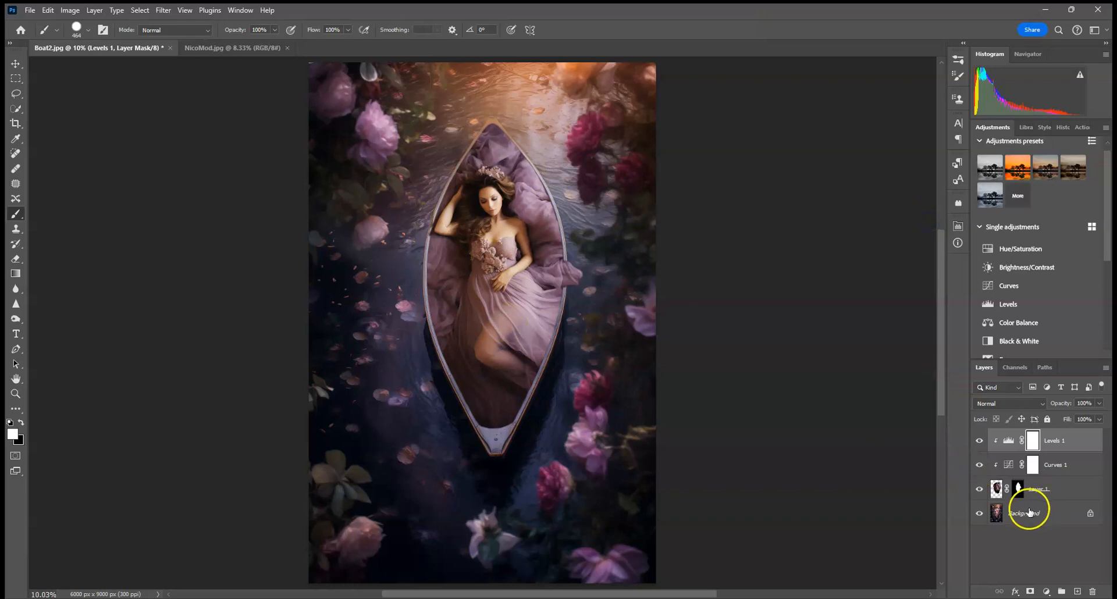
Step: Add a new clipped layer directly above the woman's layer and set its blend mode to Screen
click(1048, 490)
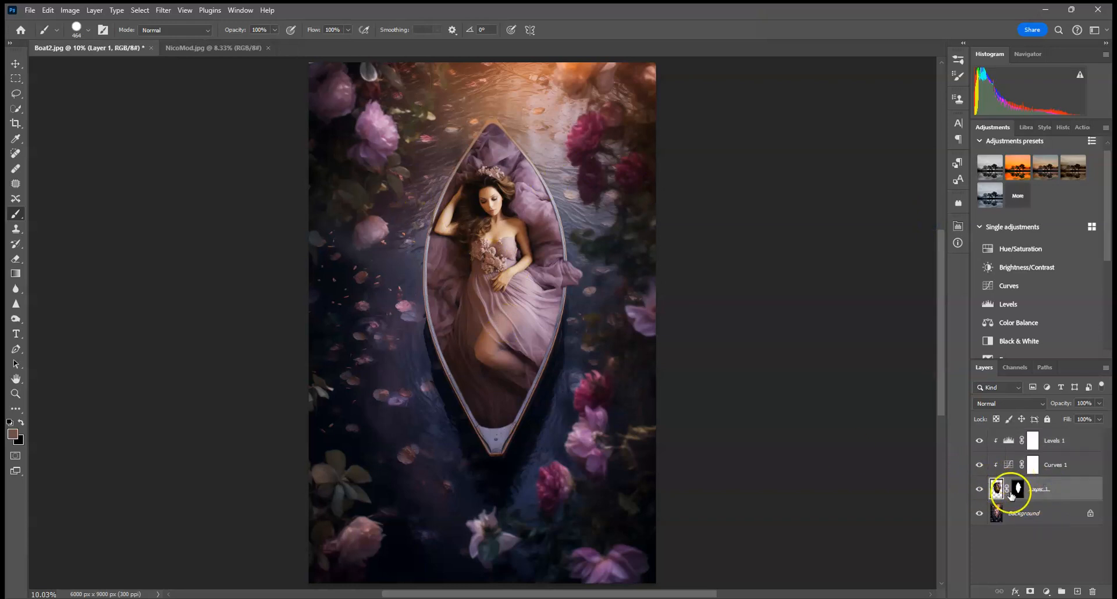
click(1077, 592)
click(1003, 403)
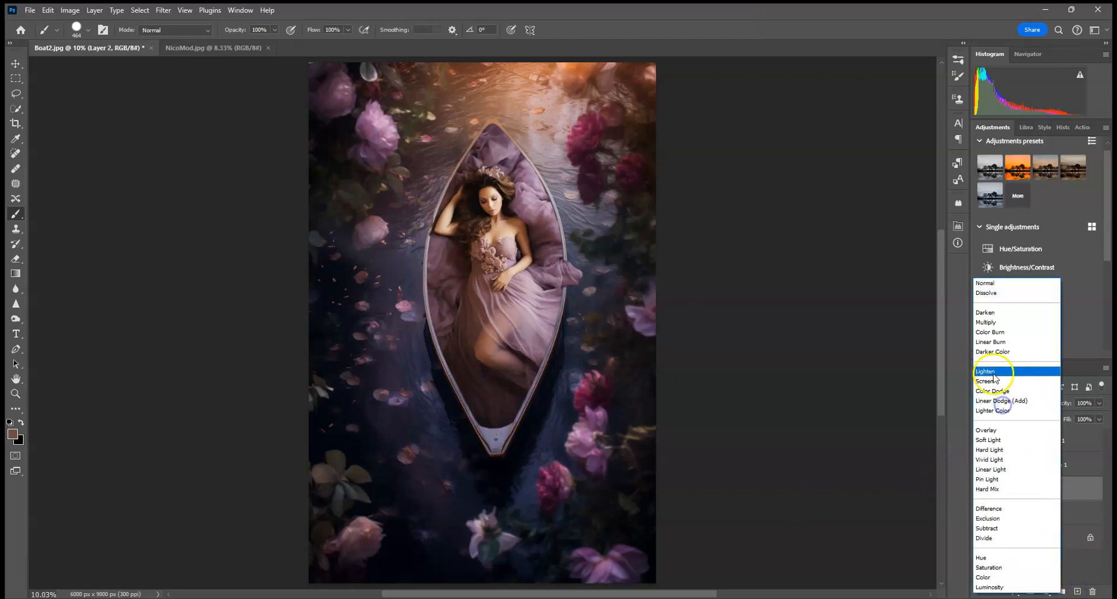
click(999, 382)
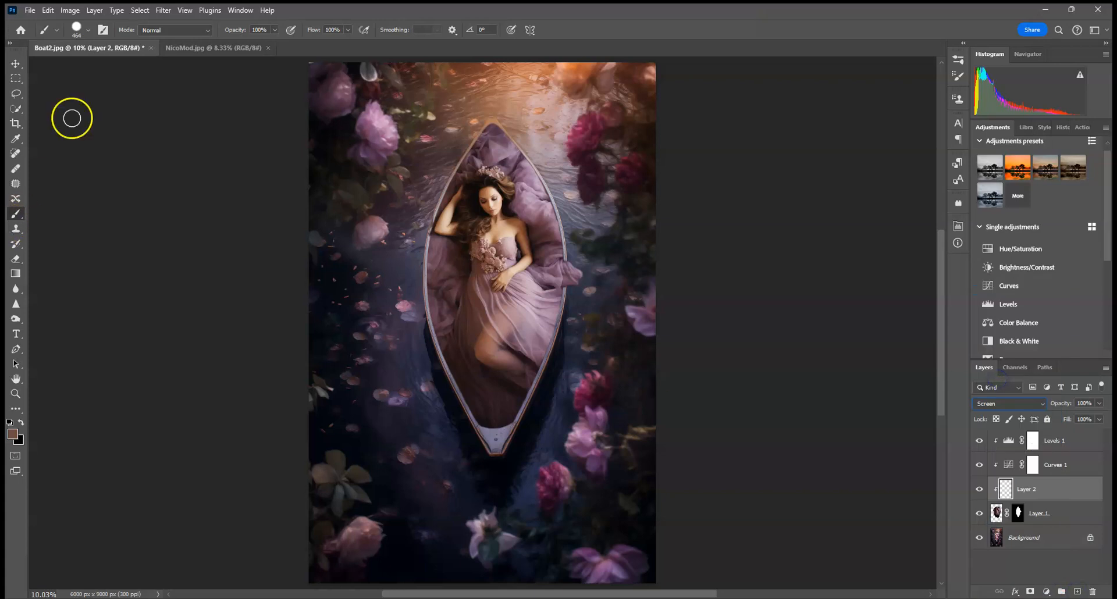
Step: Choose a much larger Soft Round brush and set its opacity to 15%
click(87, 30)
click(64, 182)
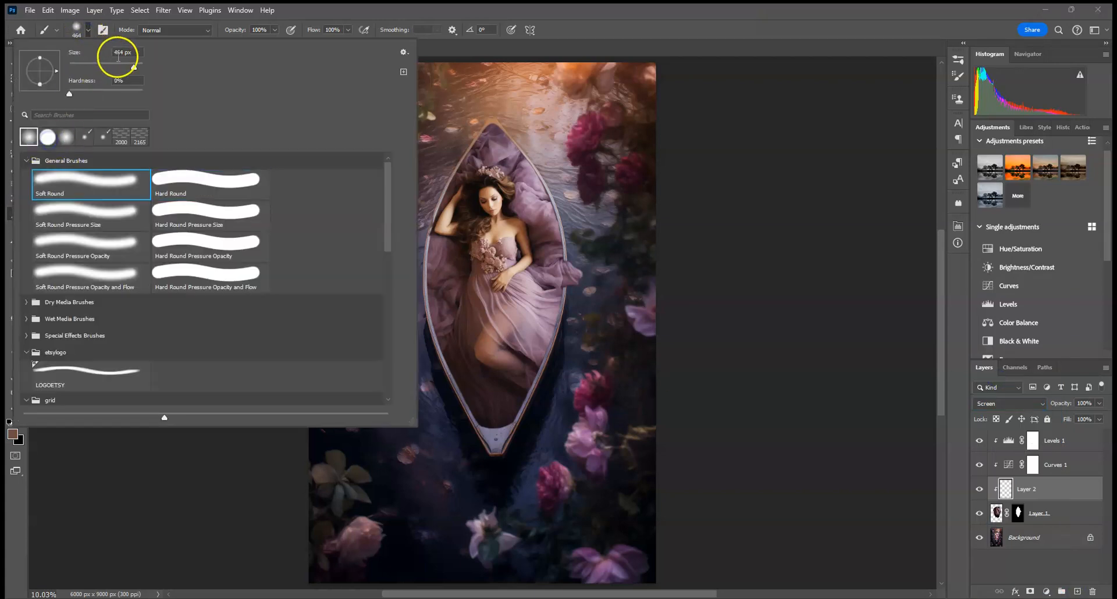
drag(138, 63, 253, 44)
click(260, 30)
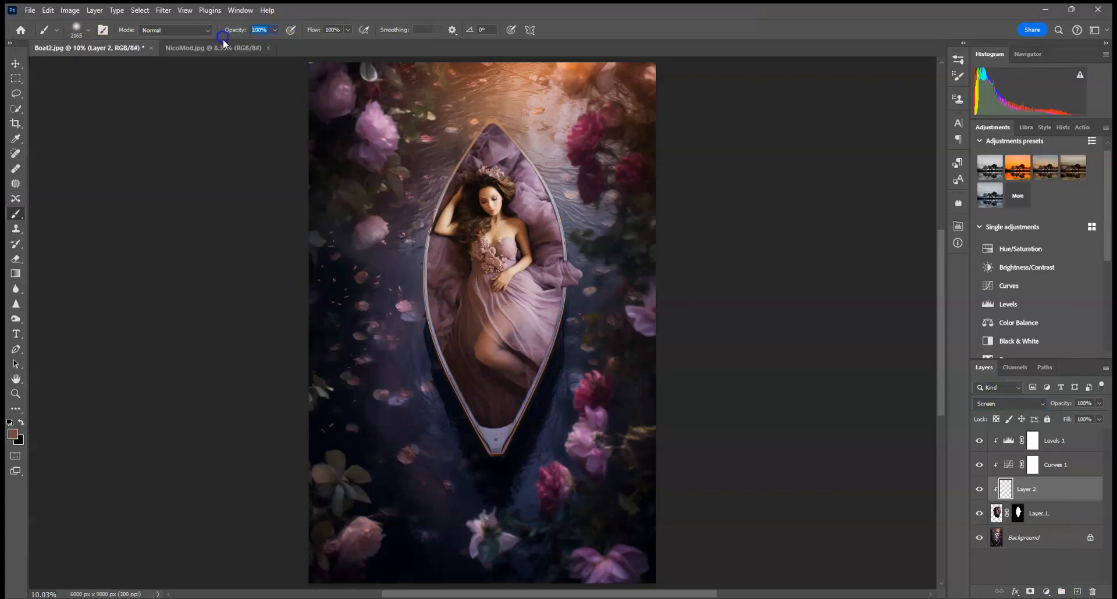
text(15)
Step: Sample the dress's mauve, set the brush size to 511 px, and paint haze over the dark fabric around the legs
alt+click(532, 327)
click(87, 32)
drag(139, 66, 136, 65)
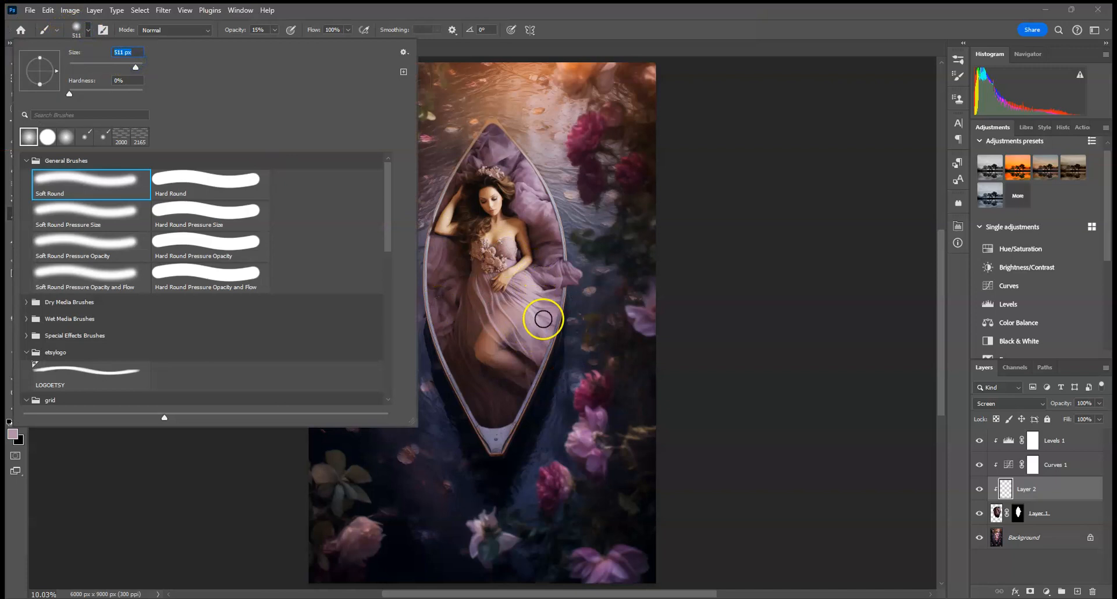
click(618, 29)
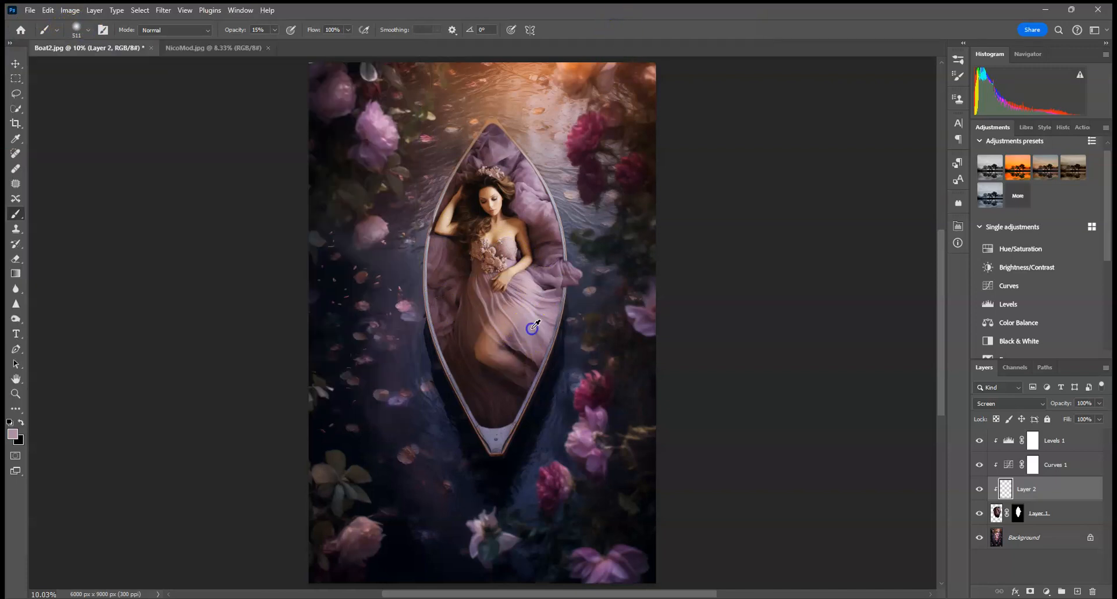
drag(477, 393, 485, 386)
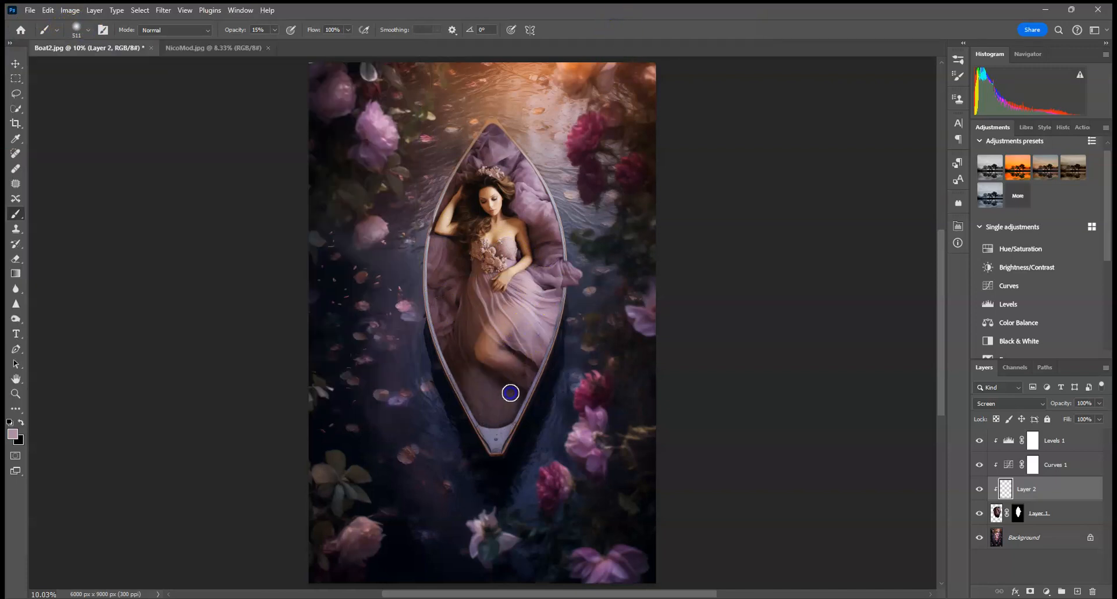
mouse_move(471, 416)
mouse_down()
mouse_move(449, 334)
mouse_move(459, 335)
mouse_move(478, 387)
mouse_up()
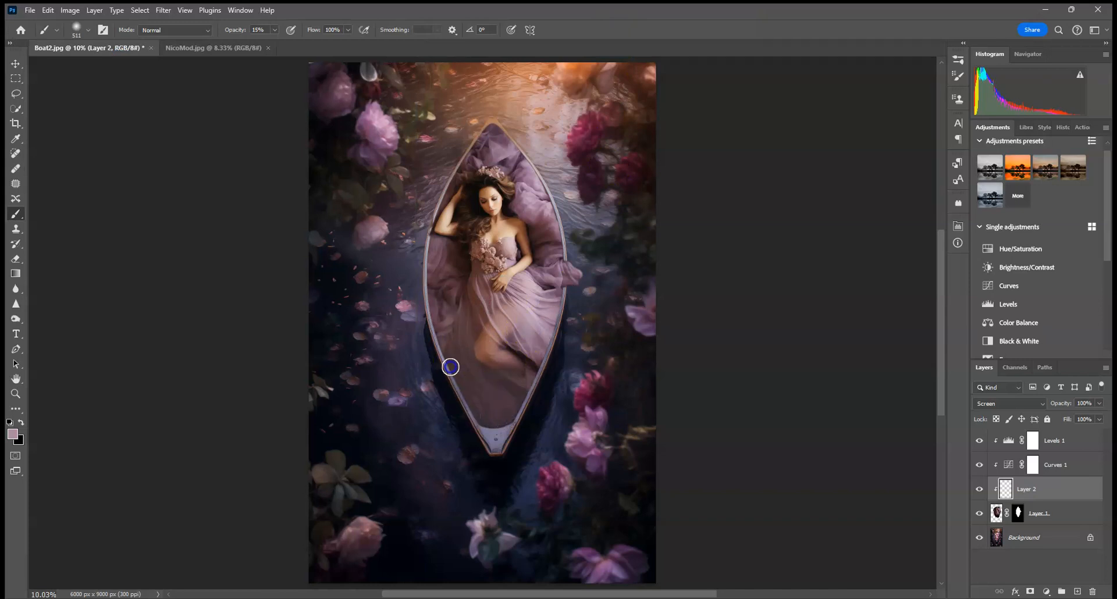
Step: Reduce the Screen layer's opacity to 5% and compare the image with and without its haze
click(1099, 402)
drag(1081, 421, 1078, 421)
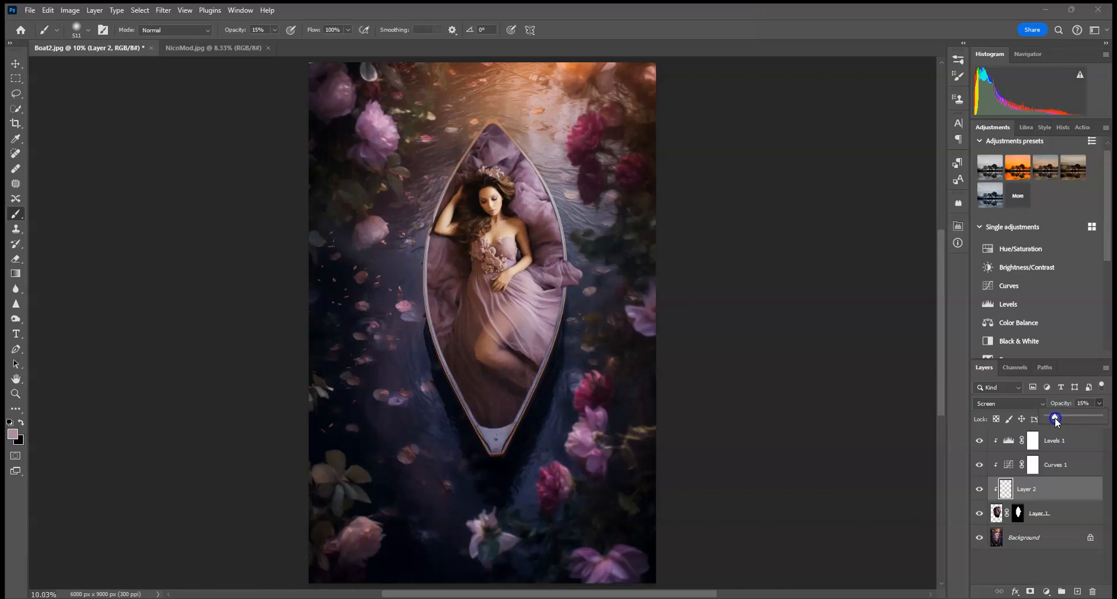
click(980, 490)
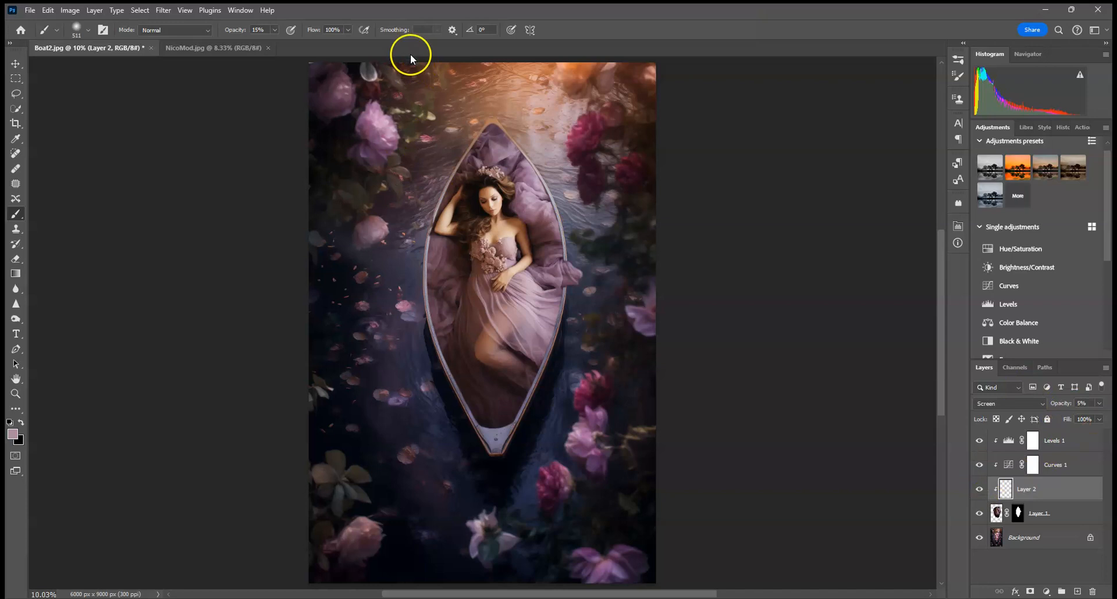
Step: Add an empty clipped layer above the Screen layer, and switch to the Dodge tool on the woman's layer image
click(1078, 592)
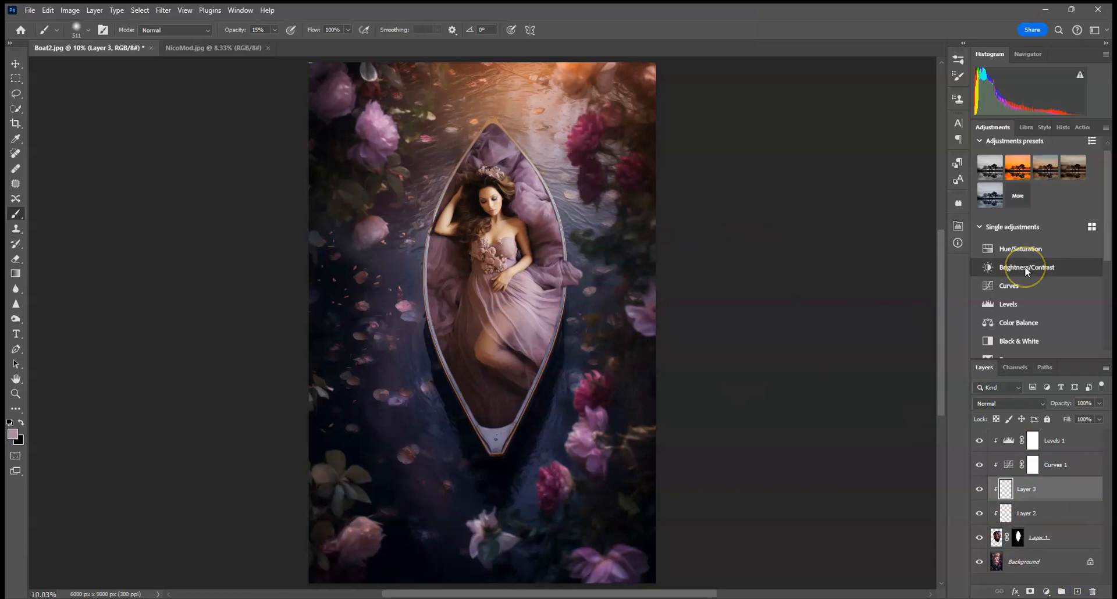
click(1037, 541)
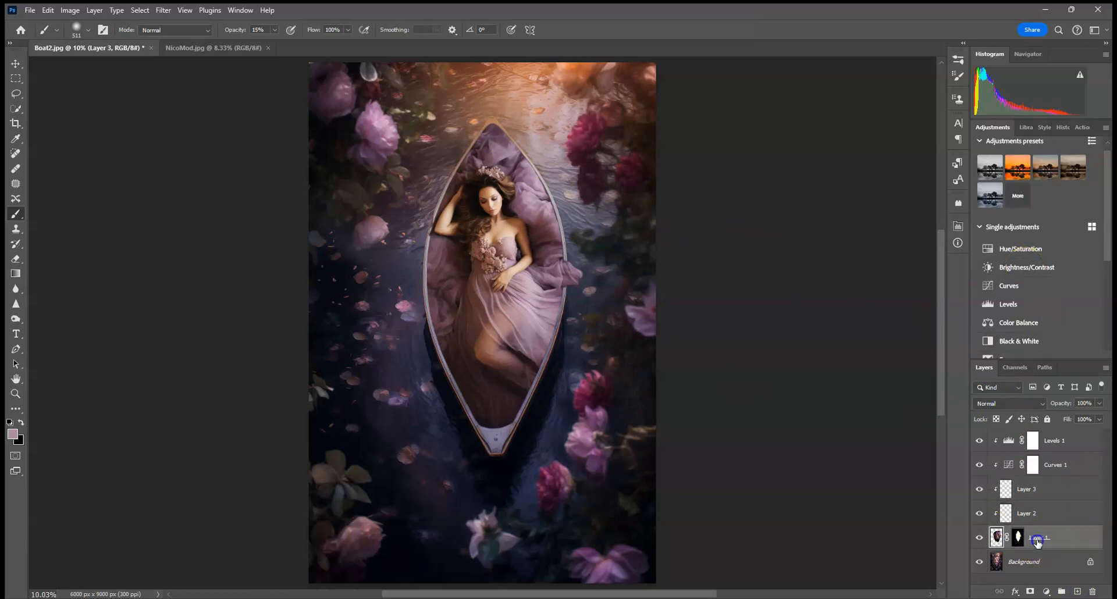
click(16, 318)
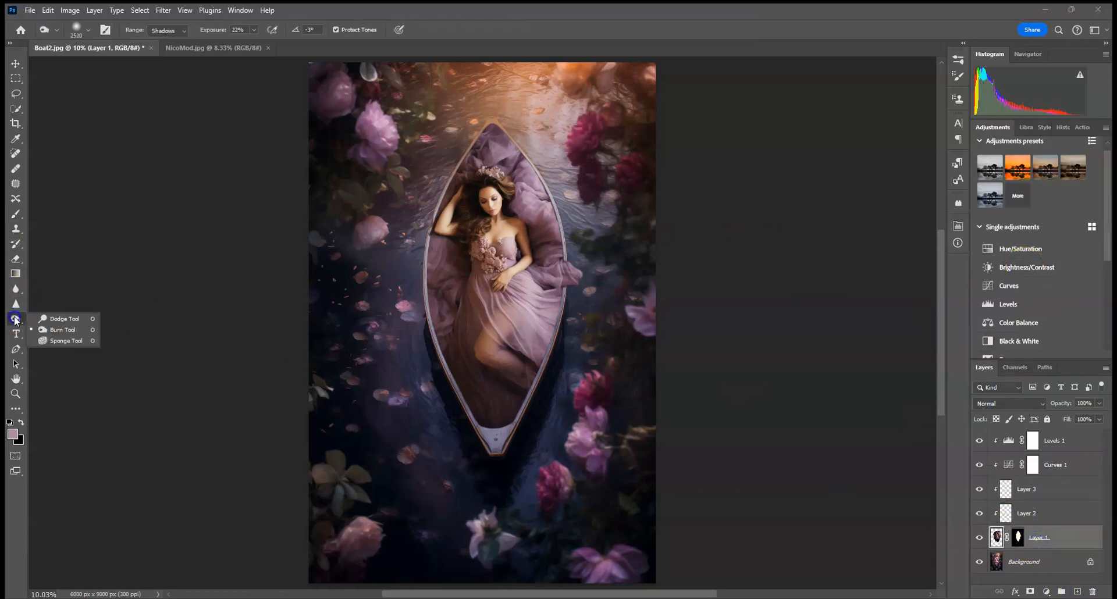
click(34, 319)
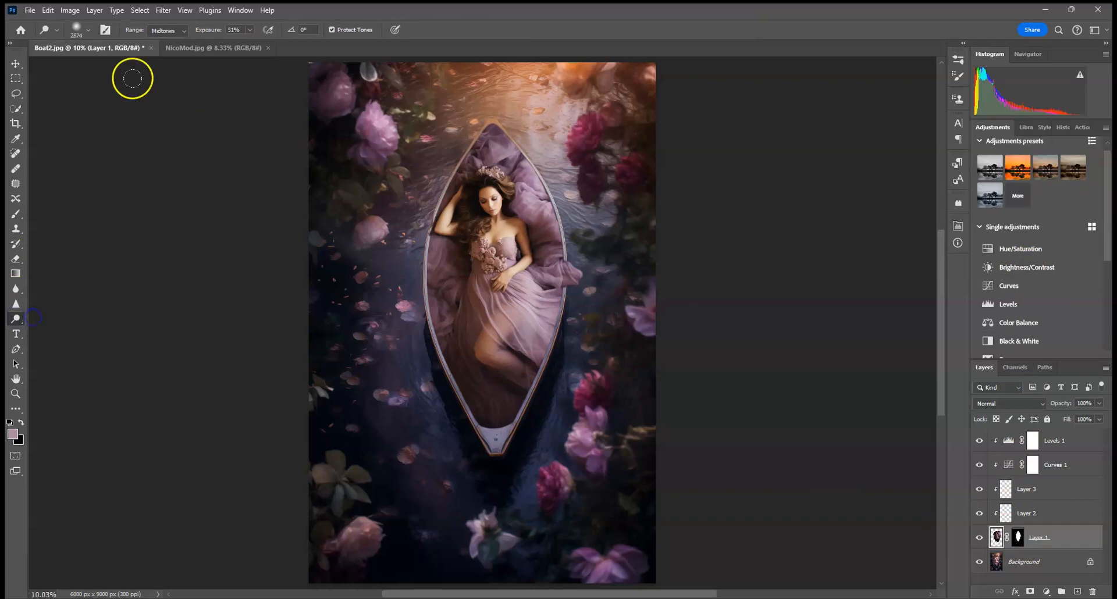
Step: Set the Dodge tool's brush size to 511 px and its range to Shadows
click(88, 31)
click(136, 65)
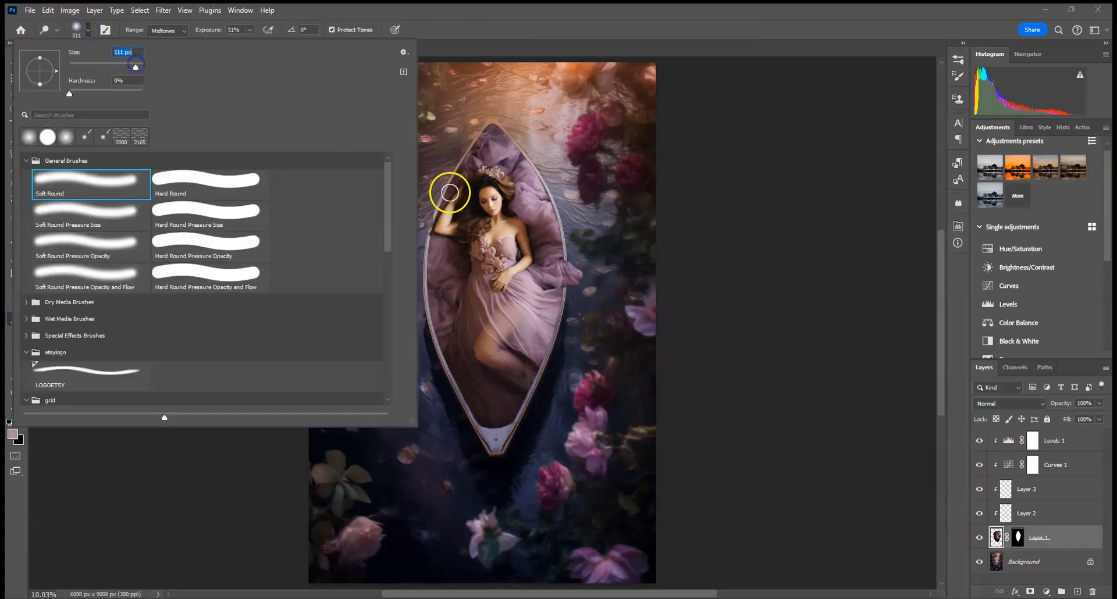
click(466, 192)
click(167, 30)
click(162, 42)
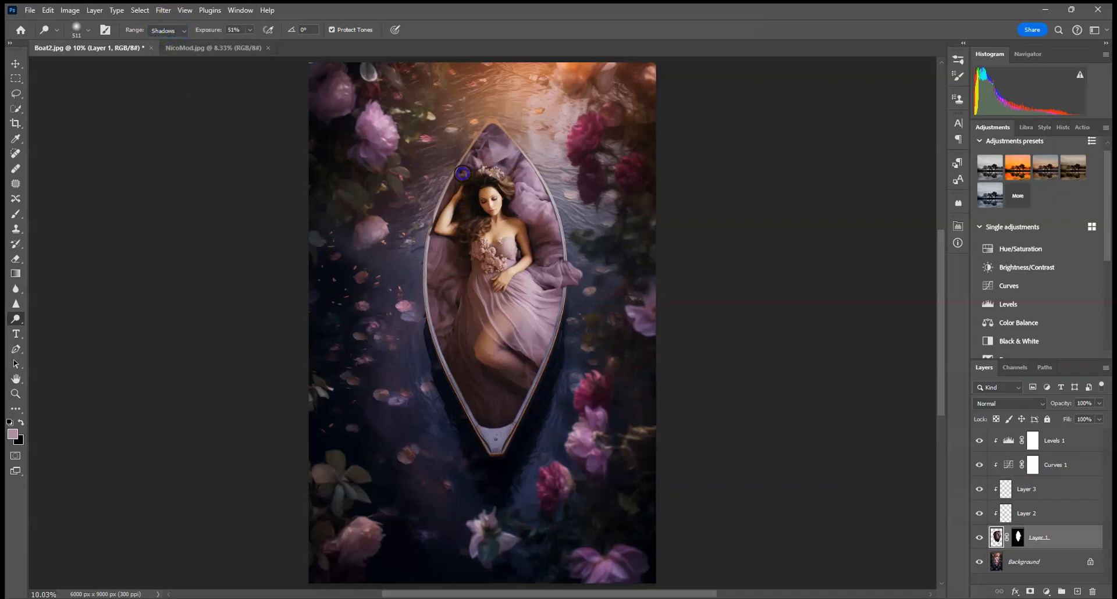
Step: Dodge the dark areas of the woman's layer, from the hair and surrounding fabric down to the lower dress
click(518, 185)
click(497, 153)
click(484, 134)
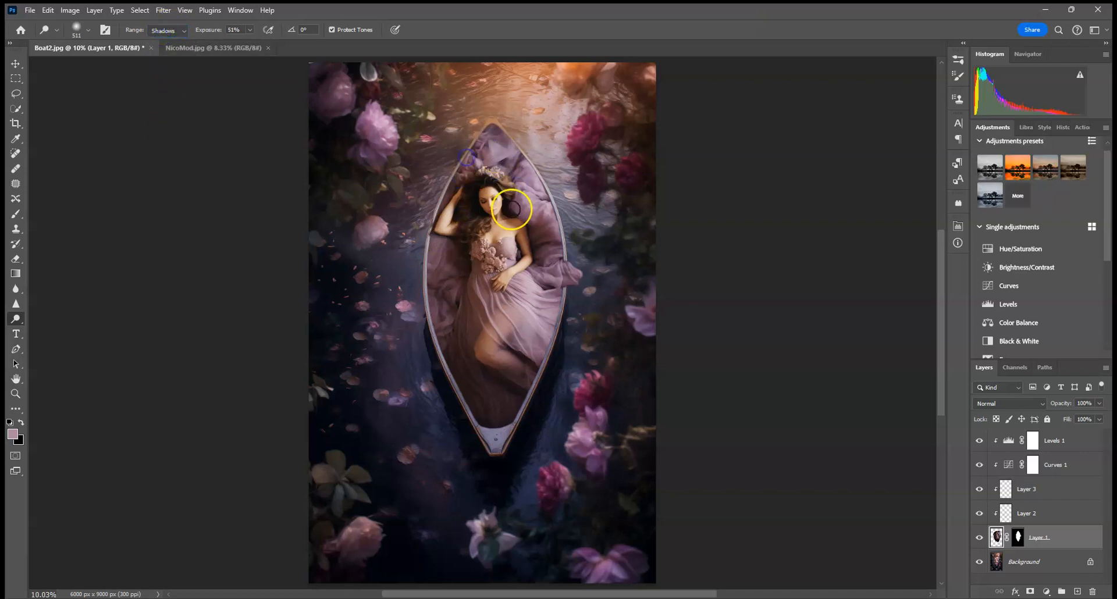
click(492, 208)
click(466, 223)
click(465, 282)
click(542, 256)
click(470, 278)
click(459, 232)
click(463, 281)
click(521, 317)
click(445, 326)
click(576, 362)
click(527, 344)
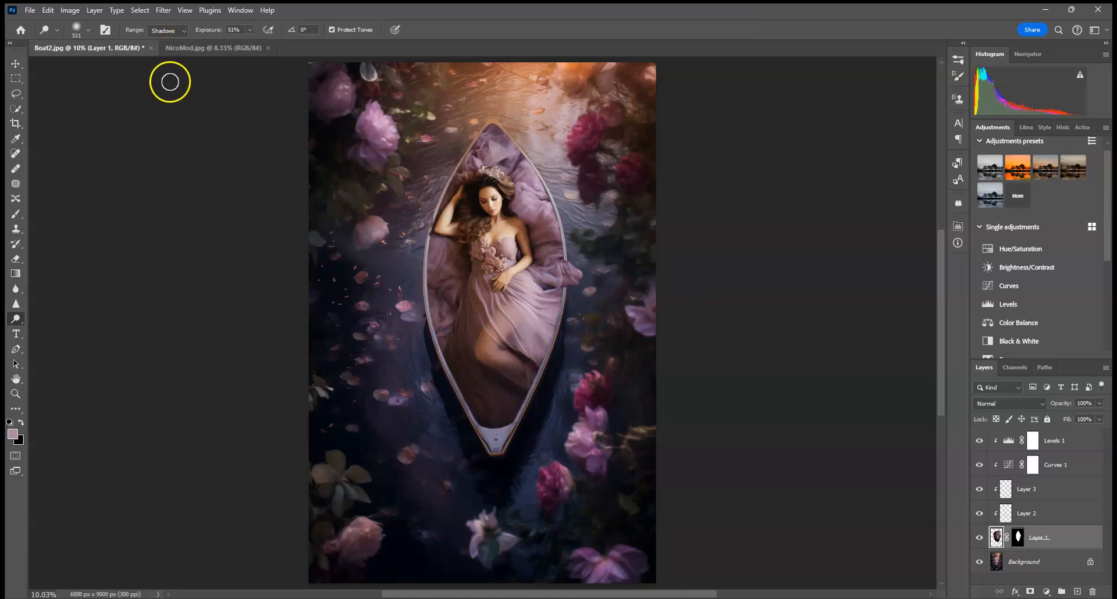
Step: Enlarge the Dodge brush to 1457 px and lighten the shadows around the woman's hair
click(86, 31)
drag(137, 68, 140, 69)
click(465, 187)
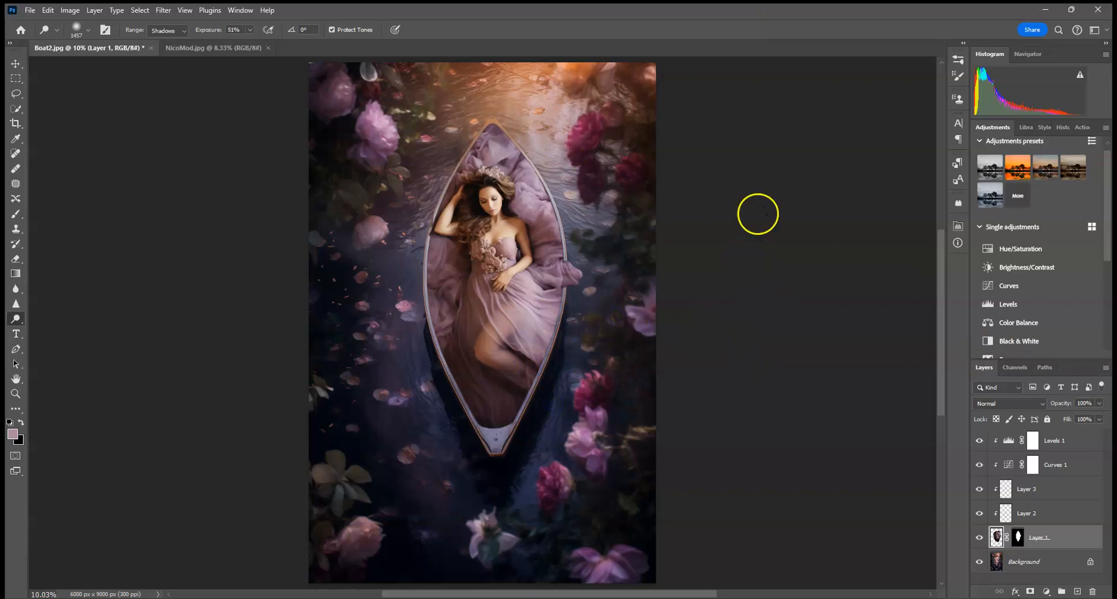
Step: Target the woman's layer mask at the dress fold hanging over the boat's right rim, and set the Brush to 20 px and 100% opacity
key(ctrl+plus)
key(ctrl+plus)
key(ctrl+plus)
key(ctrl+plus)
key(ctrl+plus)
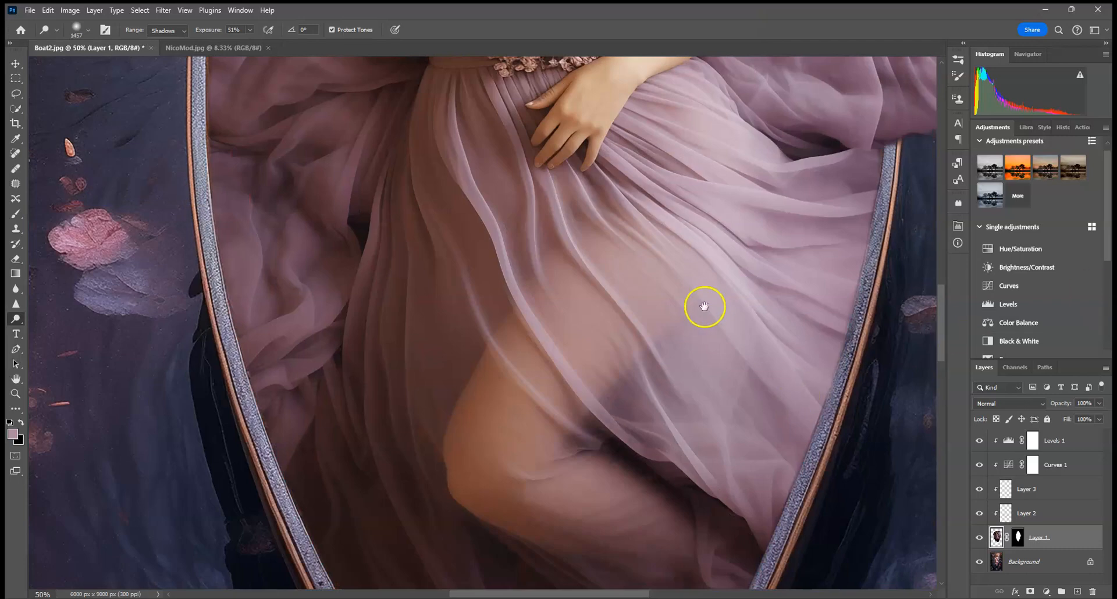
drag(705, 304, 294, 374)
key(ctrl+plus)
key(ctrl+plus)
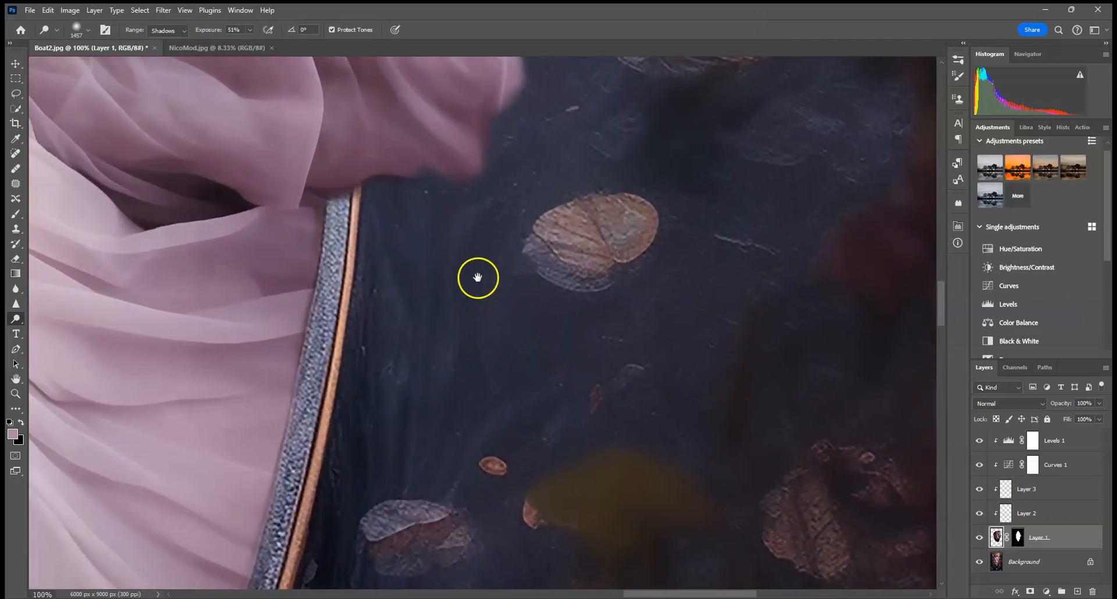
drag(478, 277, 478, 500)
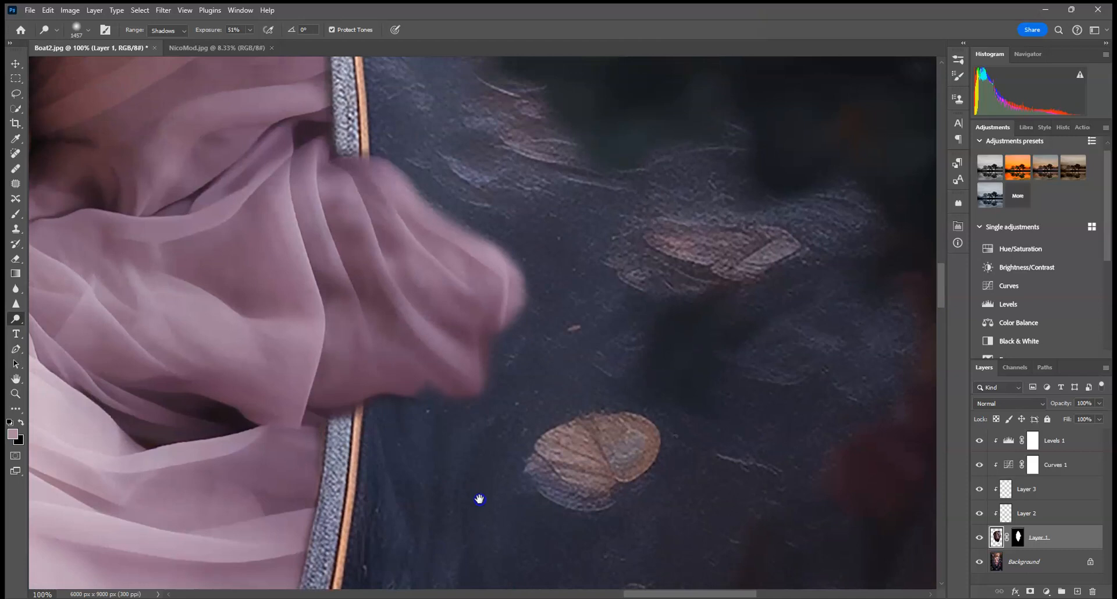
click(1018, 538)
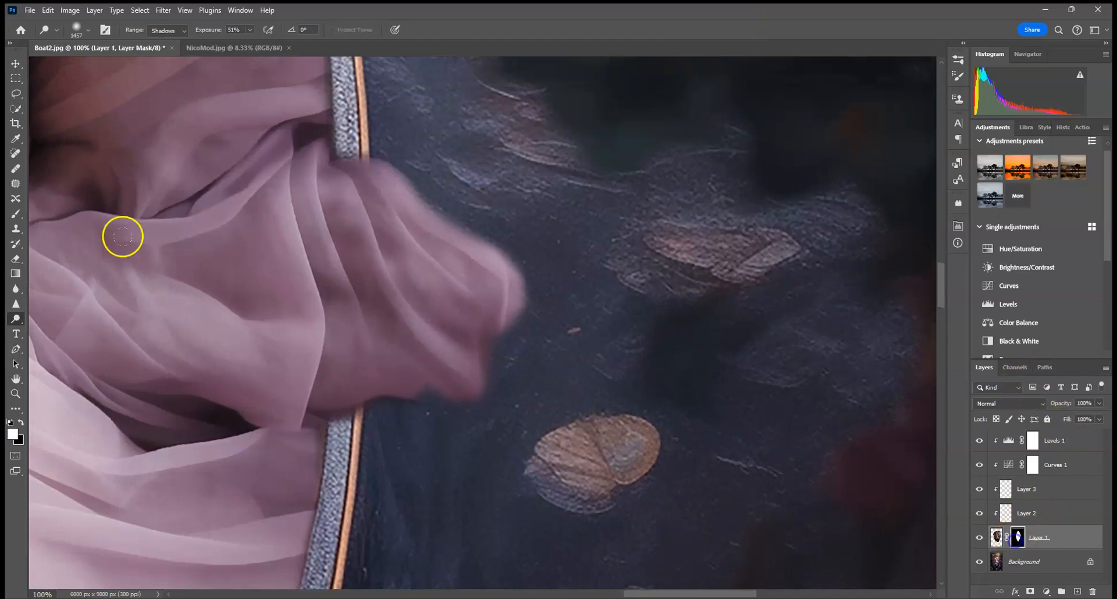
click(15, 213)
click(81, 31)
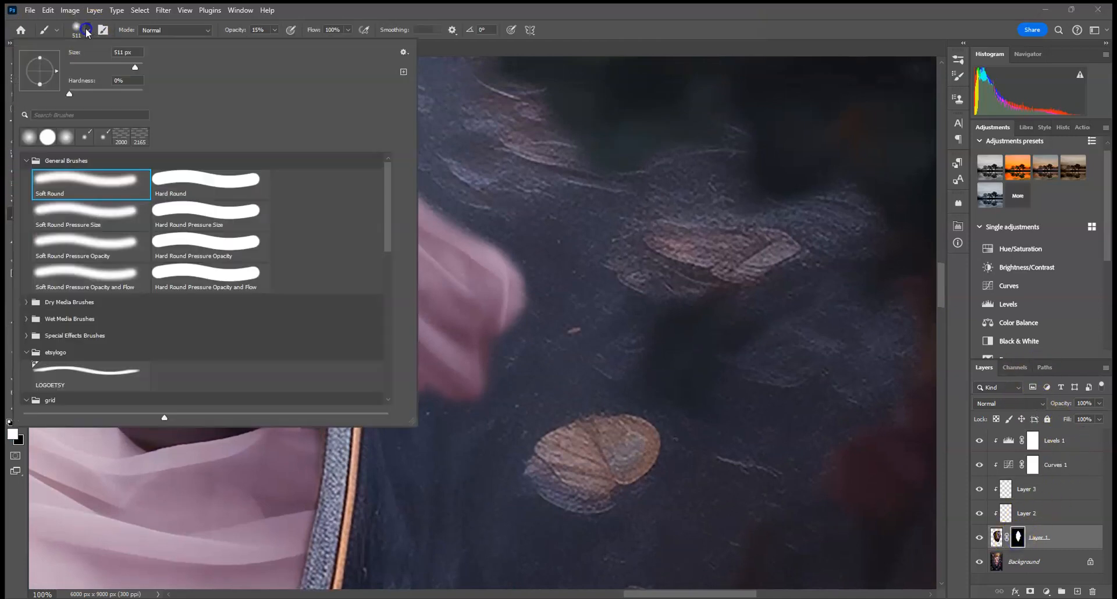
click(76, 63)
click(274, 30)
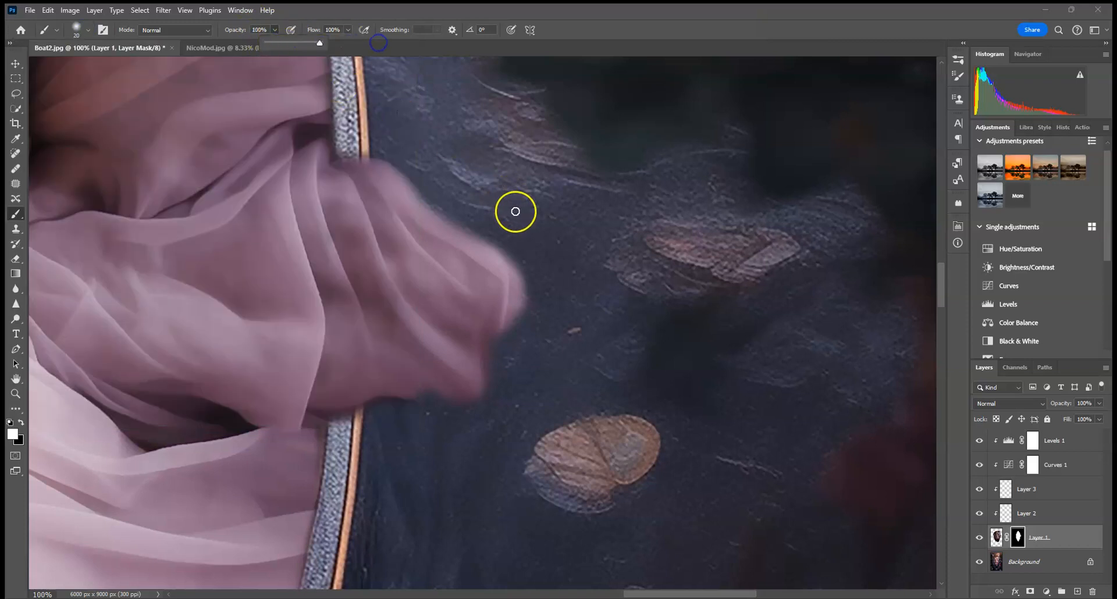
Step: Refine the mask around the overhanging dress fold, restoring its lower edge with white and trimming its blurry outer edge with black
key(x)
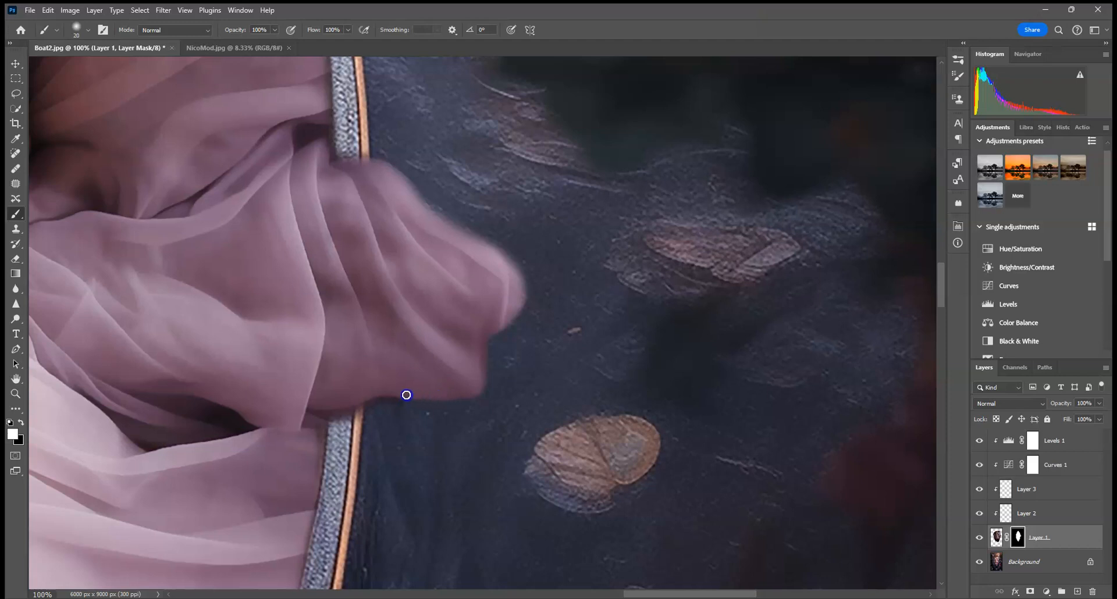
key(x)
drag(432, 201, 474, 229)
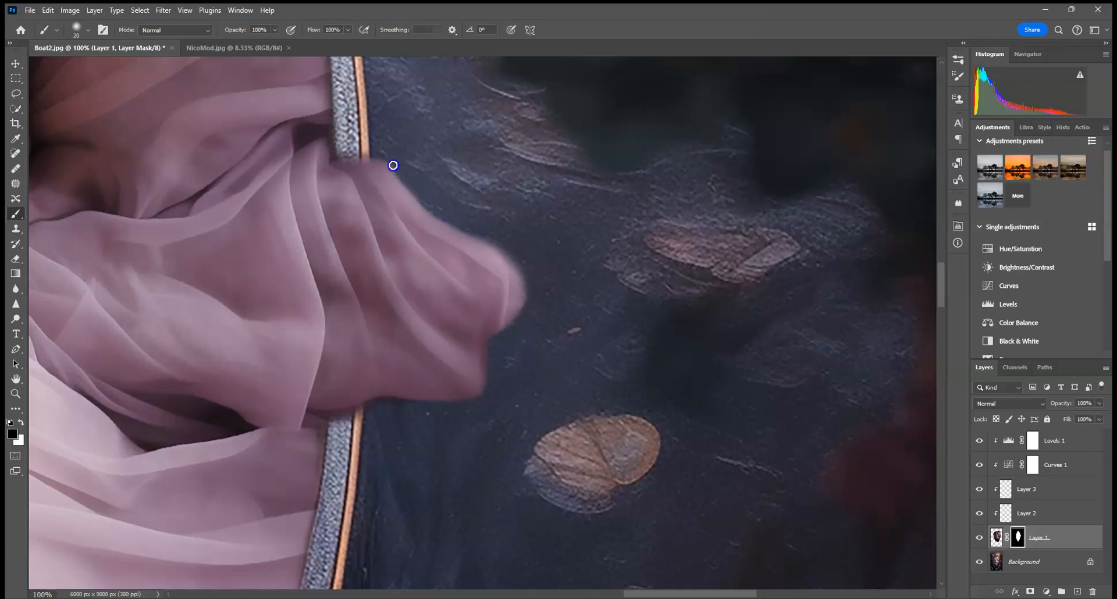
key(x)
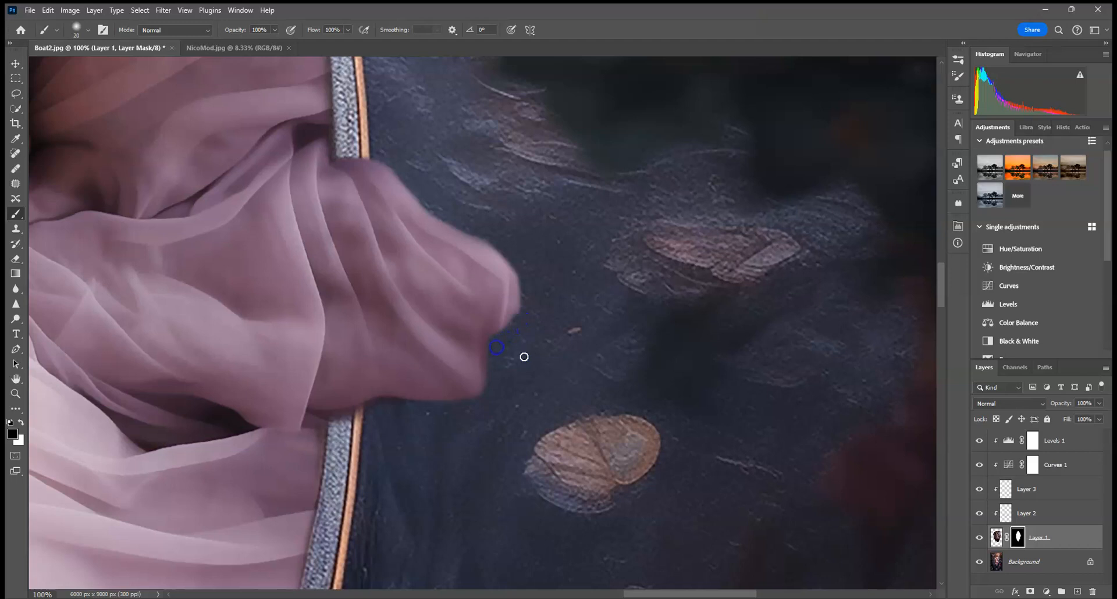
Step: Add a new layer directly above the Background and set its blend mode to Multiply
click(1046, 563)
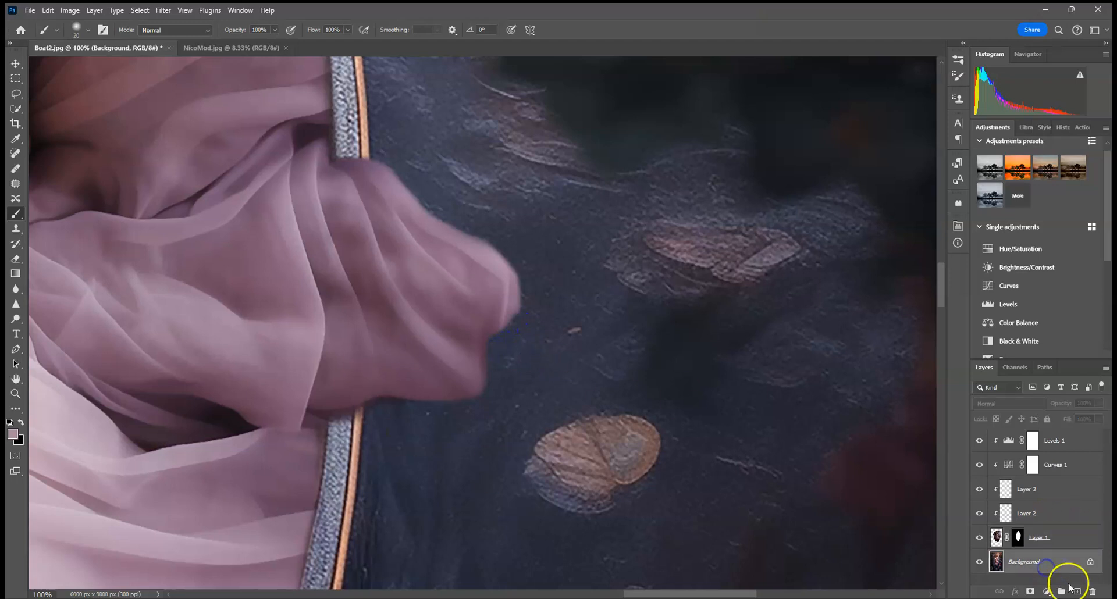
click(1077, 591)
click(1011, 402)
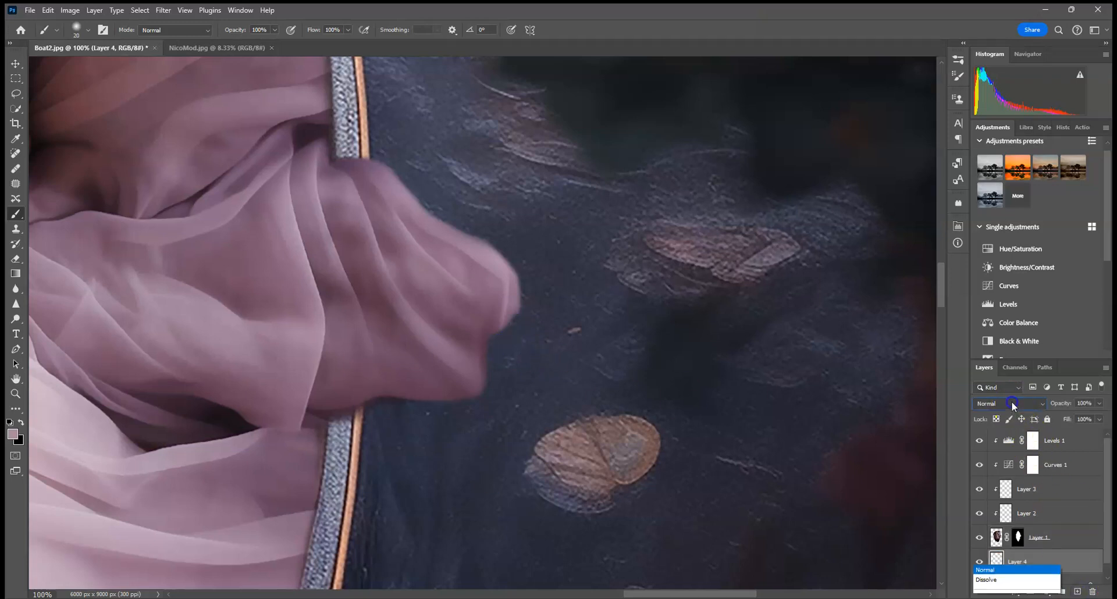
click(994, 321)
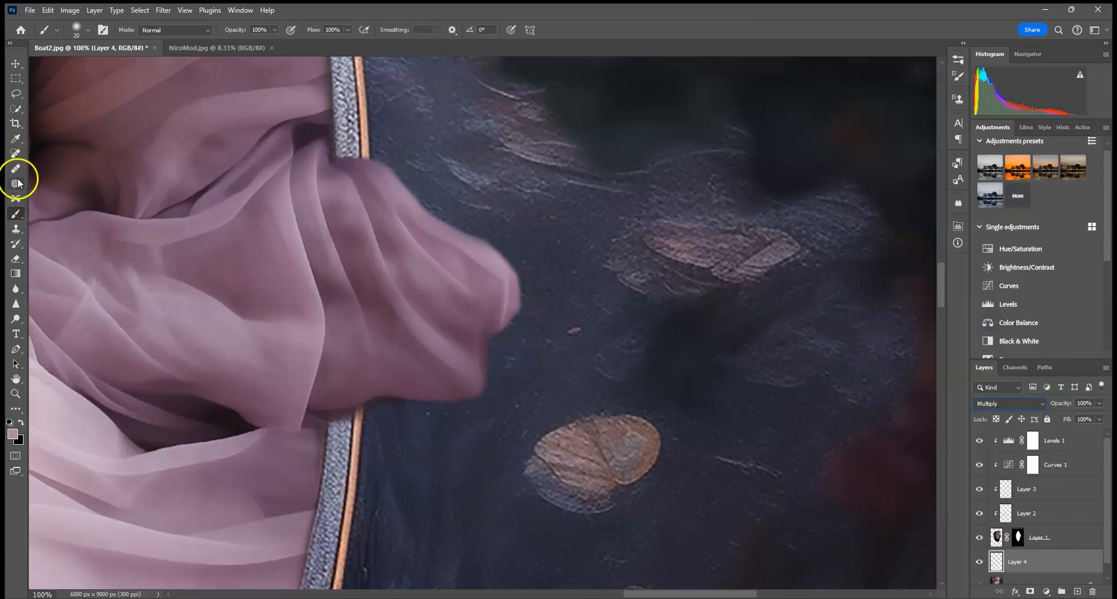
Step: Set the brush size to 108 px and the brush opacity to 15%
click(76, 30)
click(107, 67)
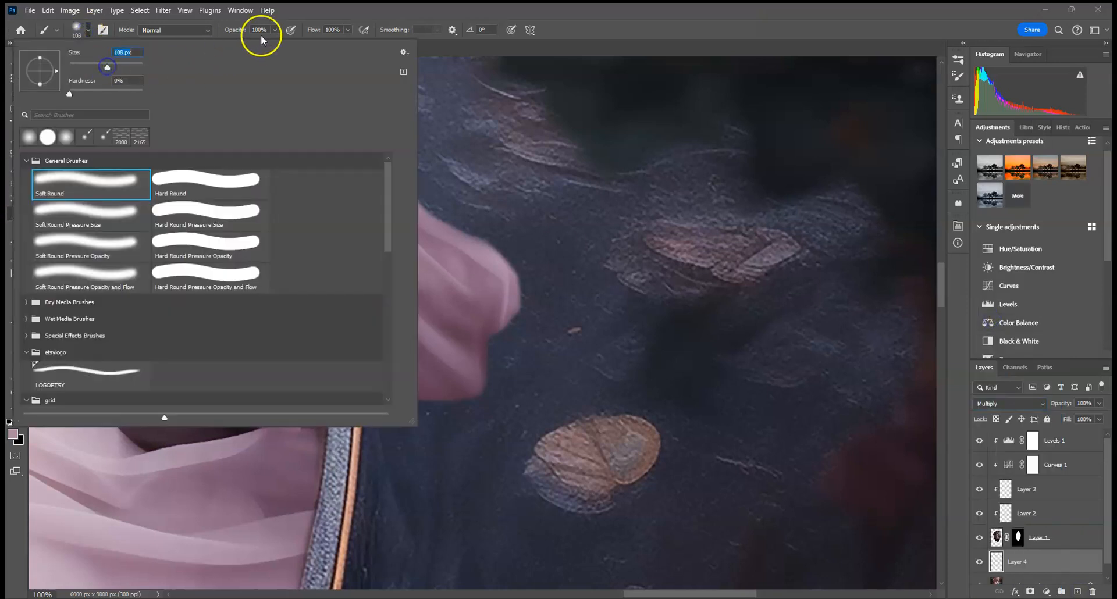
click(267, 30)
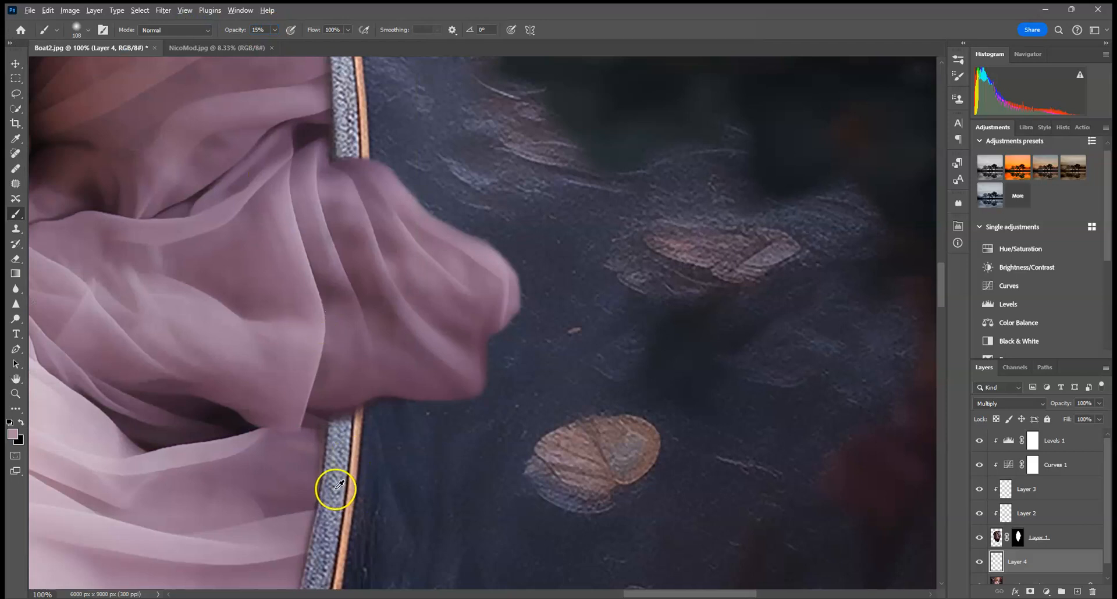
Step: Sample a dark blue tone, paint a soft shadow on the rim and water beneath the overhanging fold, and check the whole image
click(317, 407)
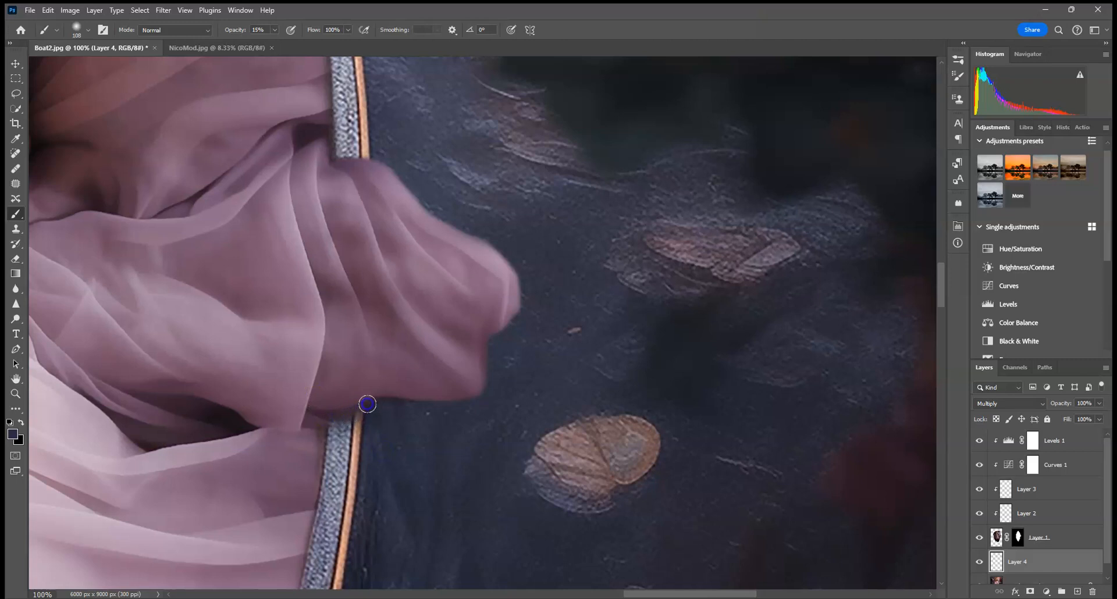
drag(373, 404, 378, 403)
mouse_move(332, 426)
mouse_down()
mouse_move(335, 443)
mouse_move(379, 466)
mouse_move(320, 419)
mouse_move(325, 402)
mouse_up()
mouse_move(291, 501)
mouse_down()
mouse_move(588, 227)
mouse_move(640, 145)
mouse_up()
drag(244, 524, 373, 262)
drag(328, 567, 351, 413)
key(ctrl+0)
key(ctrl+minus)
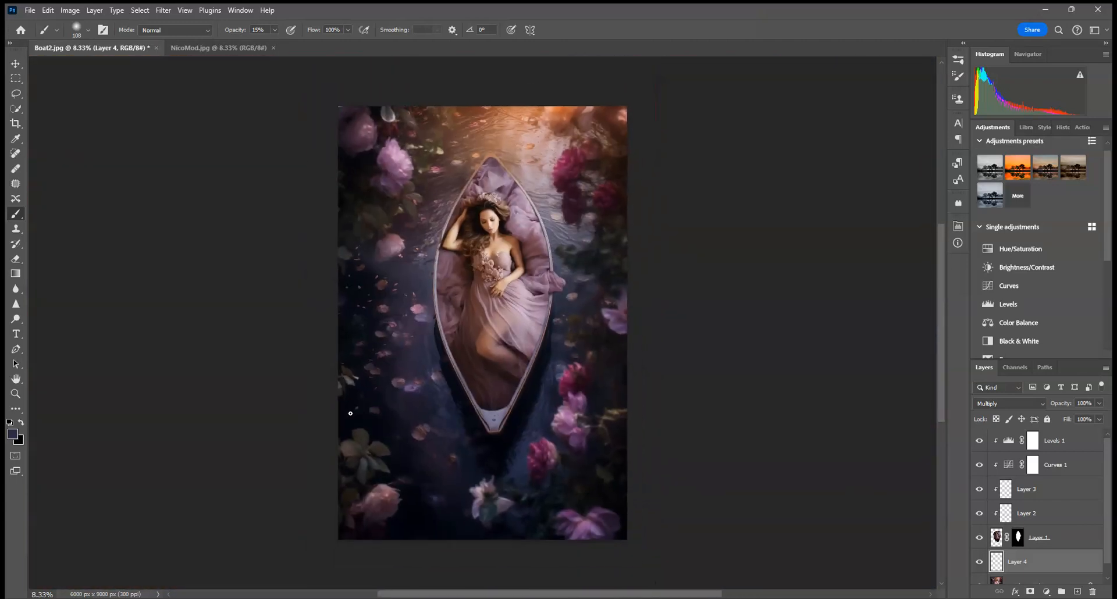
Step: Add a new clipped layer directly above the woman's layer and set its blend mode to Multiply
key(ctrl+plus)
key(ctrl+plus)
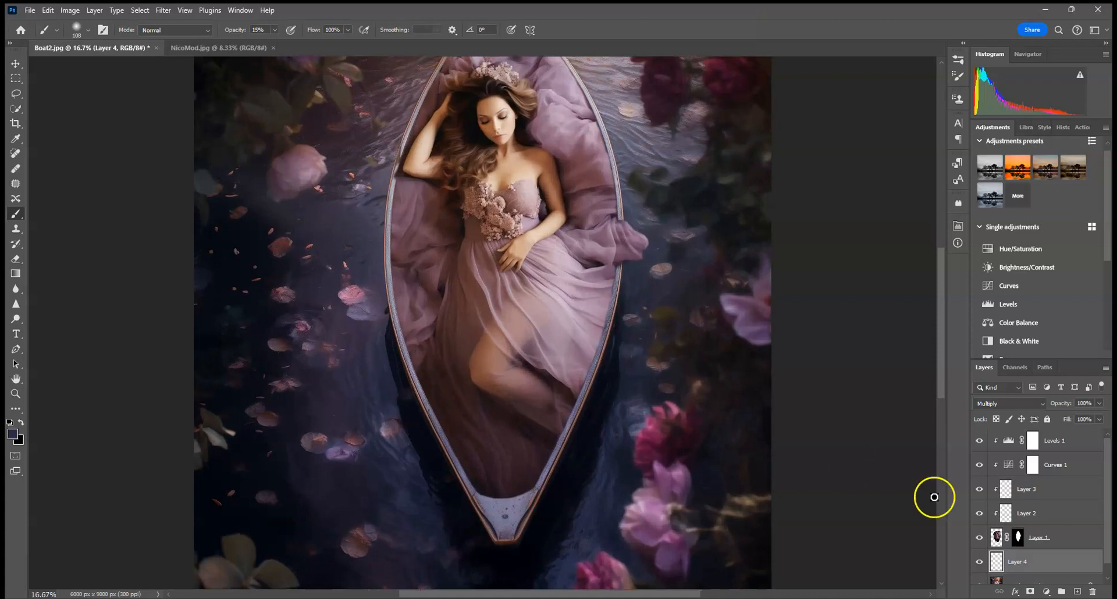
click(1077, 537)
click(1078, 593)
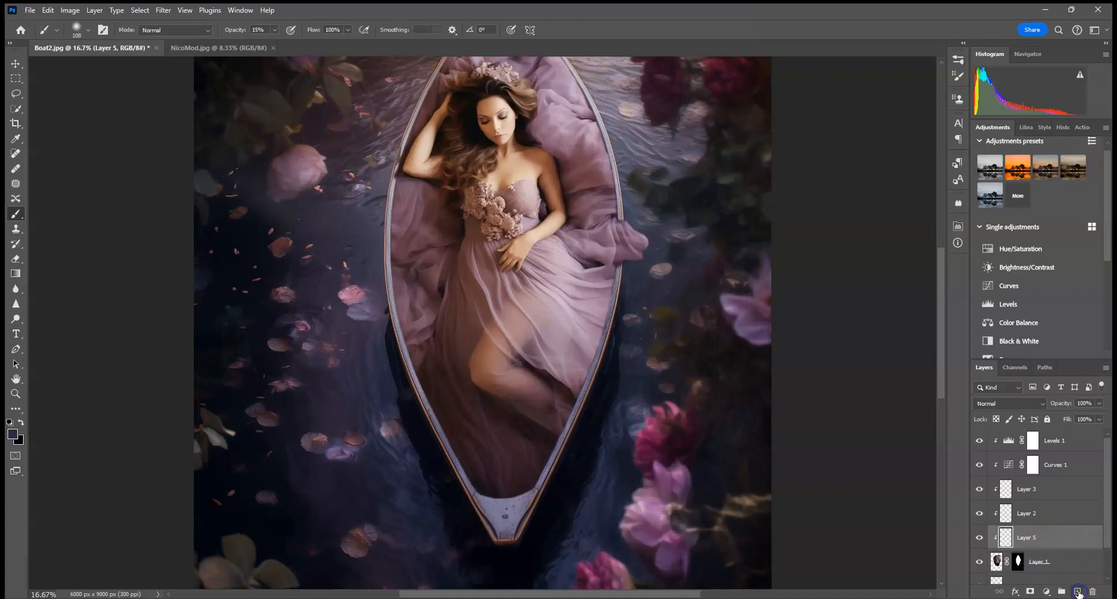
click(996, 403)
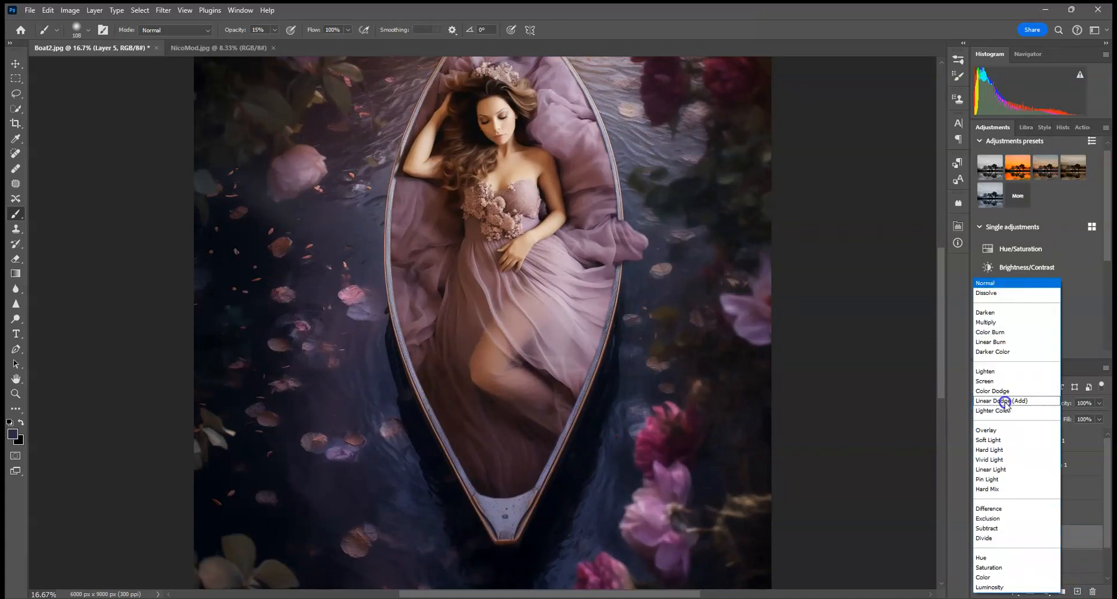
click(1000, 320)
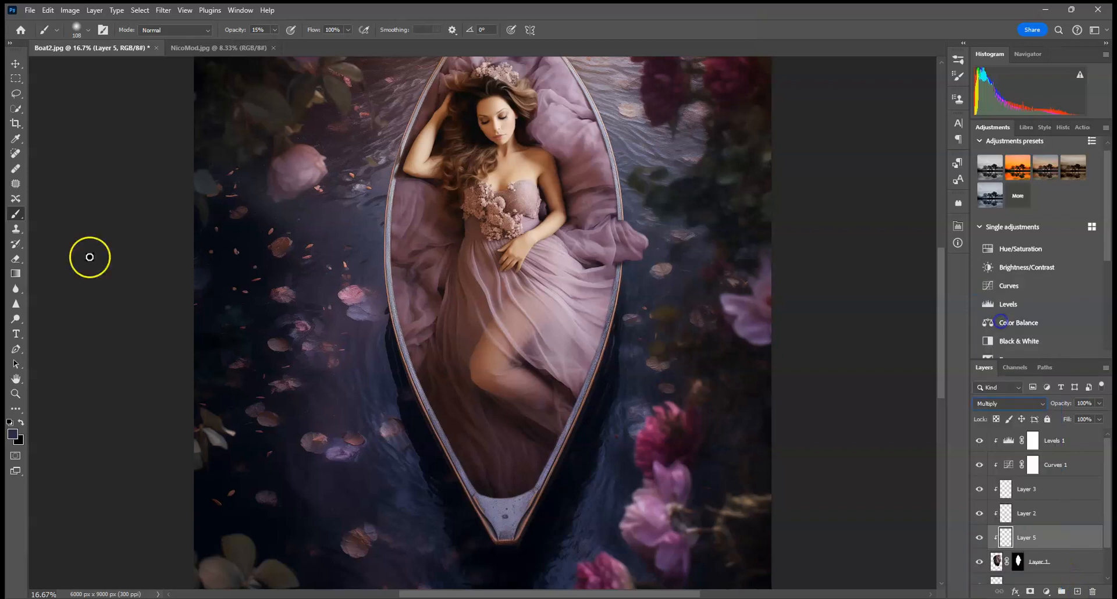
Step: Set the brush to 448 px, sample the overhanging fabric's dark mauve, and paint shading on the fabric along the boat's left inner edge
click(79, 34)
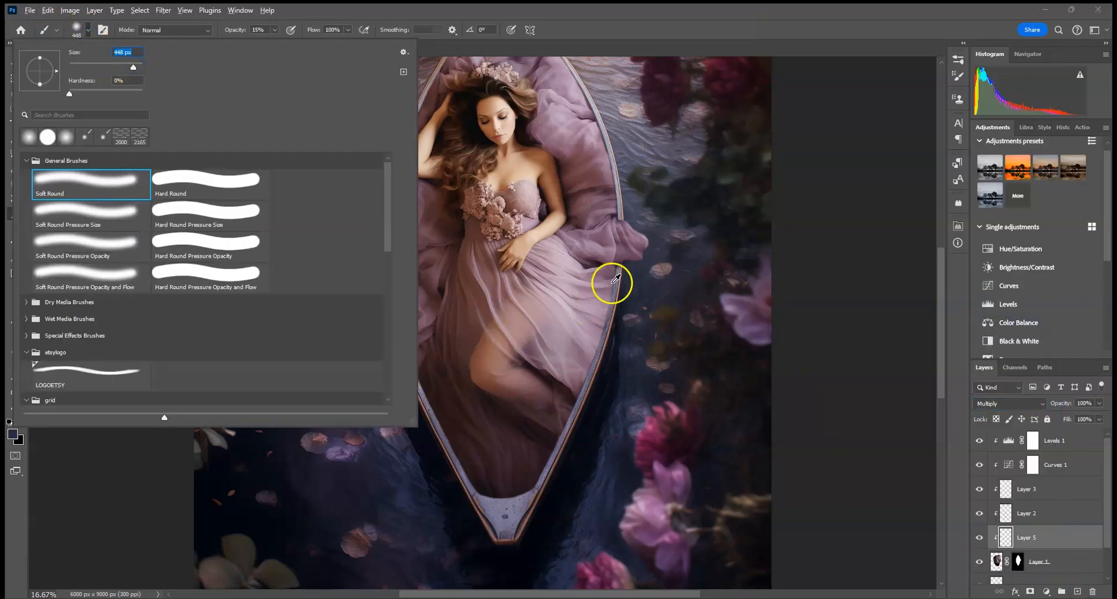
alt+click(622, 243)
mouse_move(388, 175)
mouse_down()
mouse_move(372, 271)
mouse_move(385, 257)
mouse_move(397, 325)
mouse_move(379, 292)
mouse_move(399, 380)
mouse_up()
drag(370, 271, 393, 354)
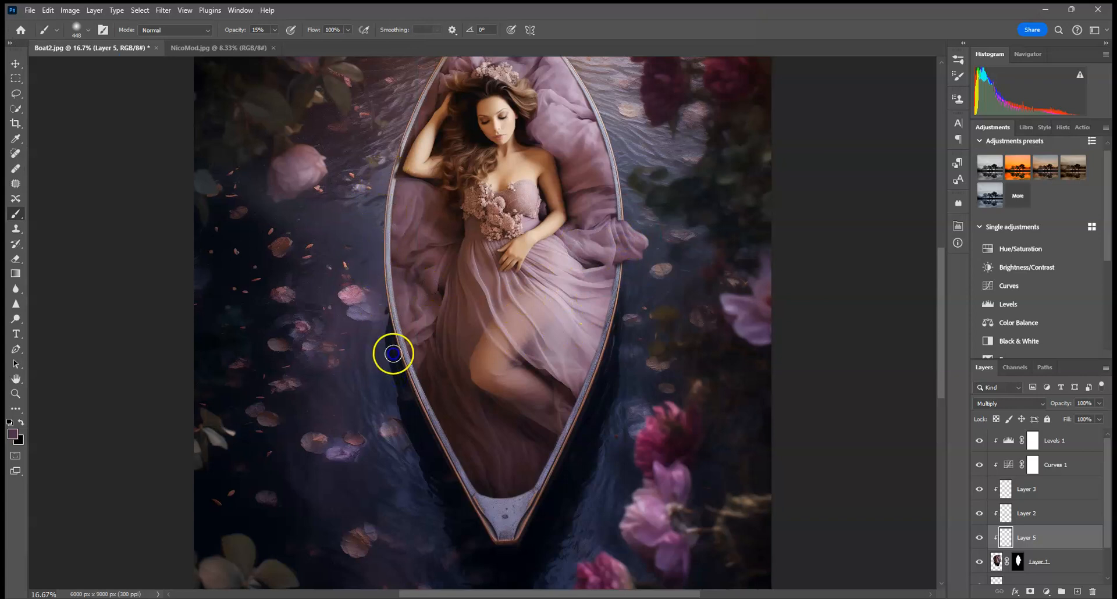
drag(376, 267, 415, 385)
drag(390, 192, 381, 251)
mouse_move(393, 176)
mouse_down()
mouse_move(364, 251)
mouse_move(384, 177)
mouse_move(381, 250)
mouse_move(392, 173)
mouse_move(379, 305)
mouse_up()
drag(383, 216, 381, 333)
mouse_move(377, 272)
mouse_down()
mouse_move(397, 363)
mouse_move(391, 295)
mouse_move(399, 372)
mouse_up()
mouse_move(384, 291)
mouse_down()
mouse_move(396, 368)
mouse_move(414, 397)
mouse_up()
mouse_move(383, 285)
mouse_down()
mouse_move(399, 367)
mouse_move(406, 138)
mouse_up()
drag(375, 218, 404, 380)
Step: Paint the same mauve shading on the fabric along the boat's right inner edge, down past the overhanging fold
drag(546, 264, 511, 421)
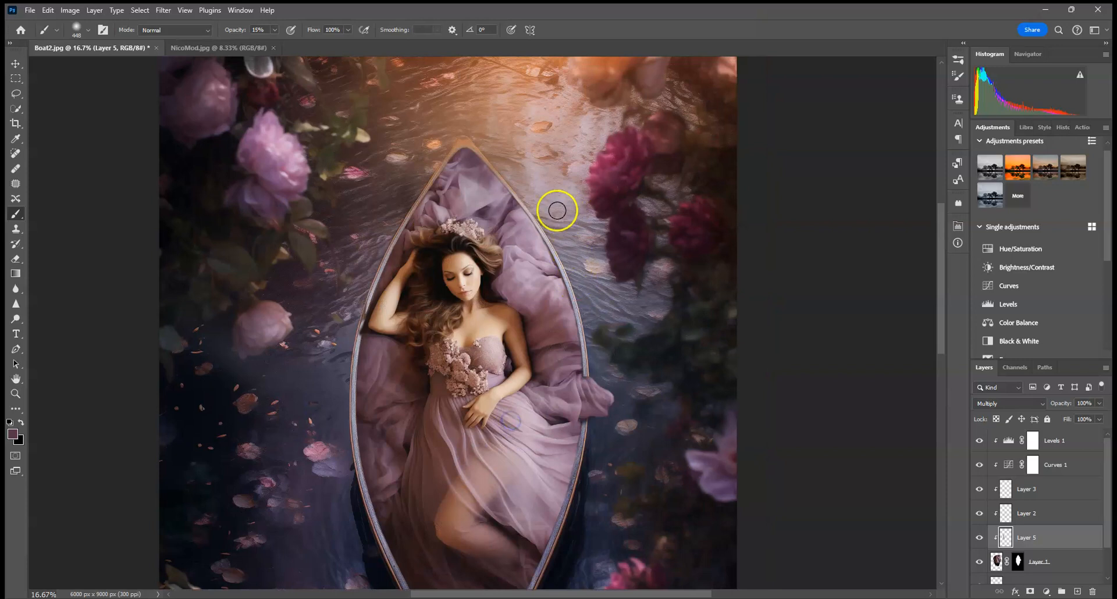
drag(568, 270, 594, 400)
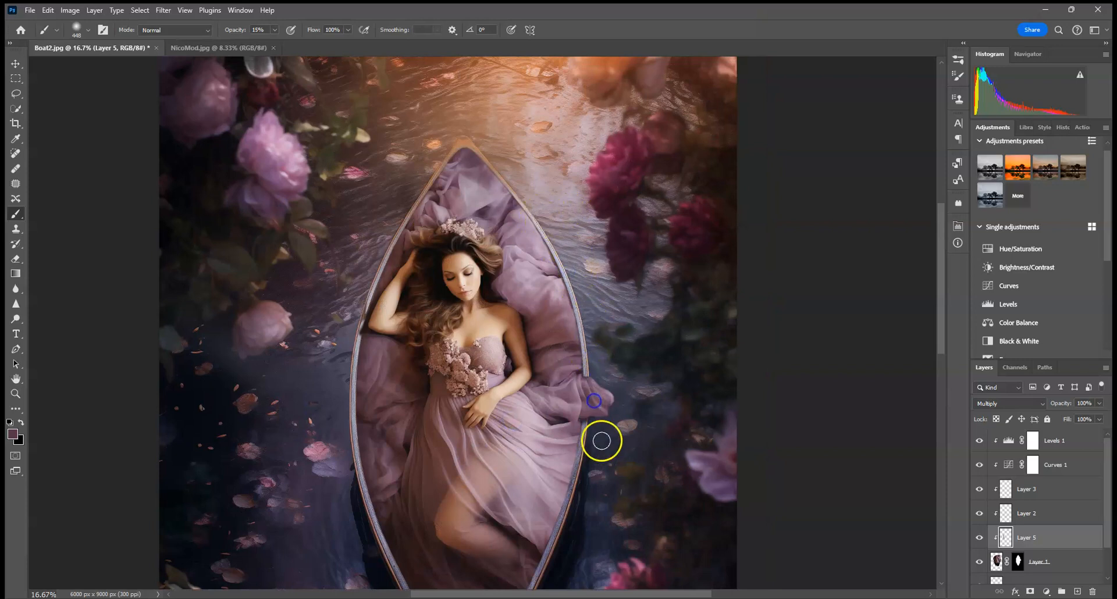
mouse_move(589, 451)
mouse_down()
mouse_move(561, 542)
mouse_move(529, 392)
mouse_move(452, 494)
mouse_up()
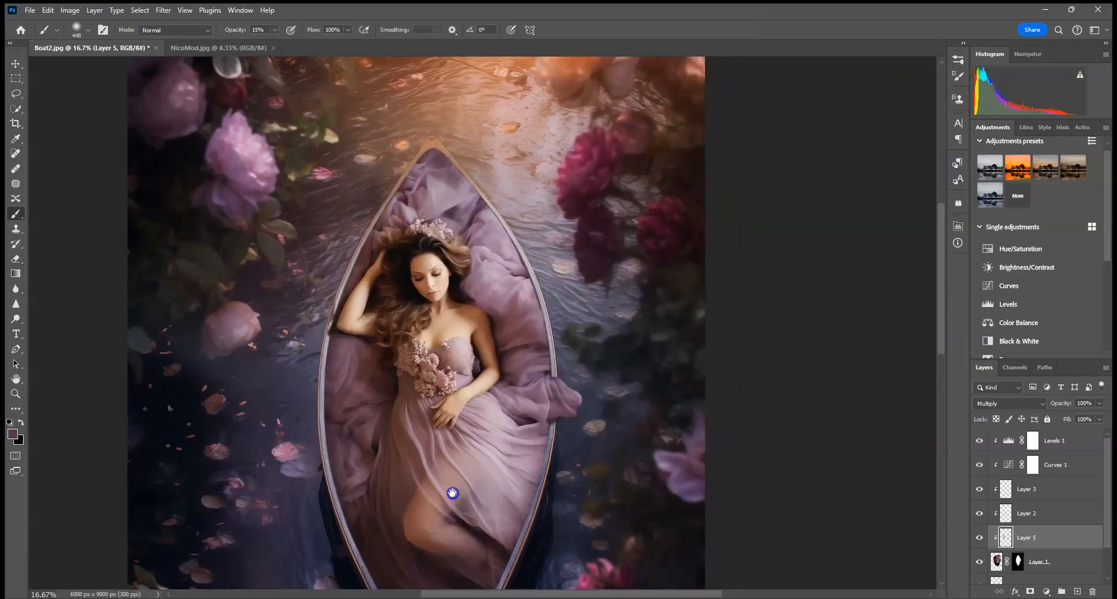
drag(464, 387, 472, 404)
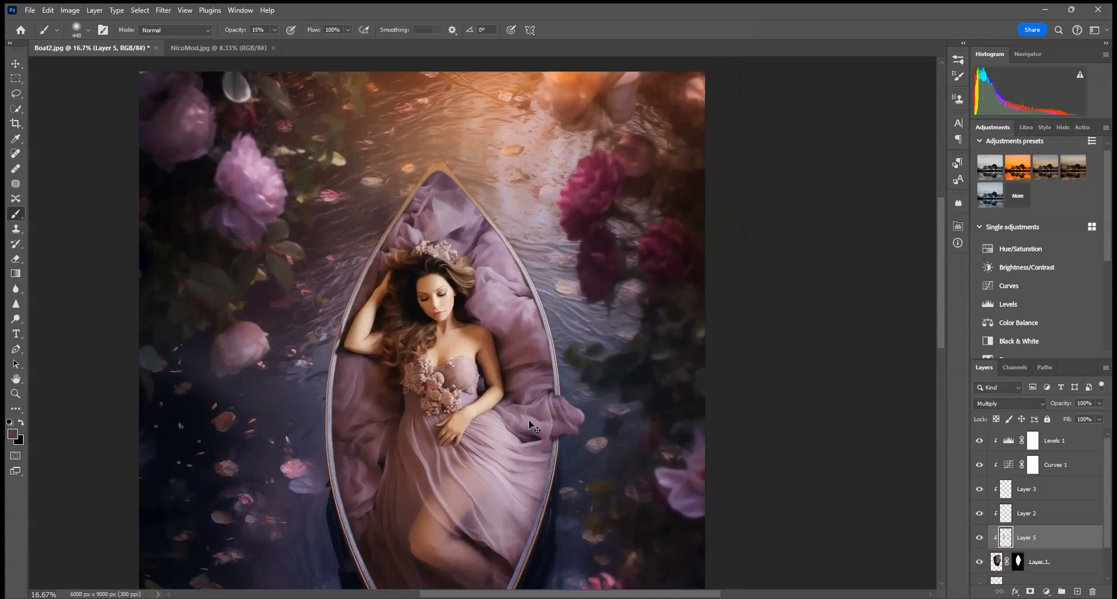
Step: Paint the same mauve shading on the fabric inside the boat's pointed bow, along both inner edges
key(ctrl+plus)
key(ctrl+plus)
key(ctrl+plus)
key(ctrl+plus)
drag(520, 312, 569, 512)
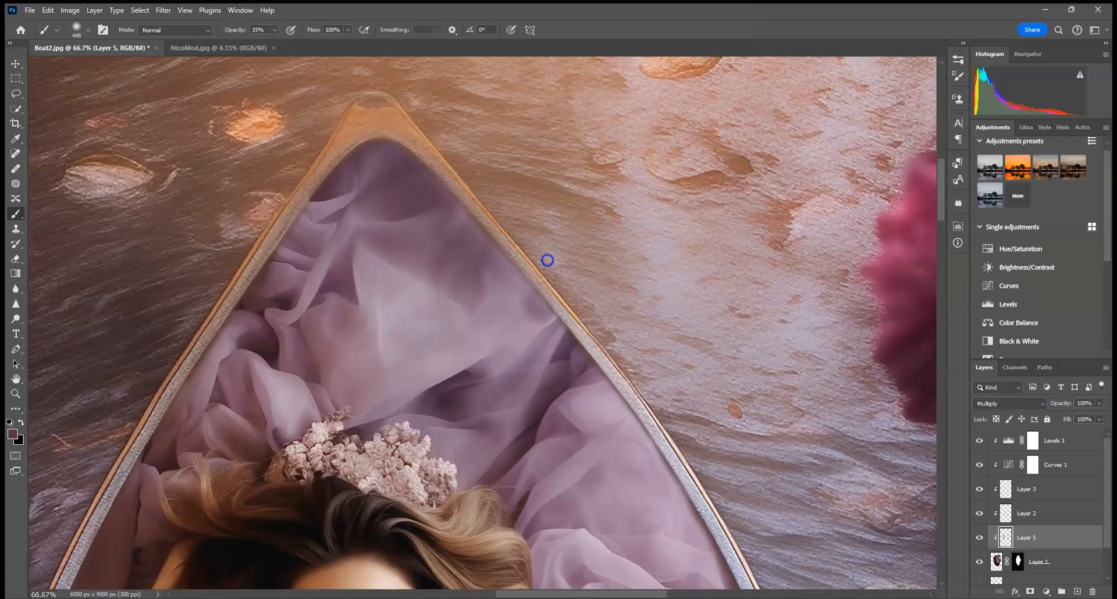
drag(588, 294, 503, 217)
mouse_move(475, 174)
mouse_down()
mouse_move(422, 151)
mouse_move(358, 140)
mouse_move(338, 150)
mouse_move(174, 354)
mouse_move(130, 429)
mouse_move(204, 319)
mouse_up()
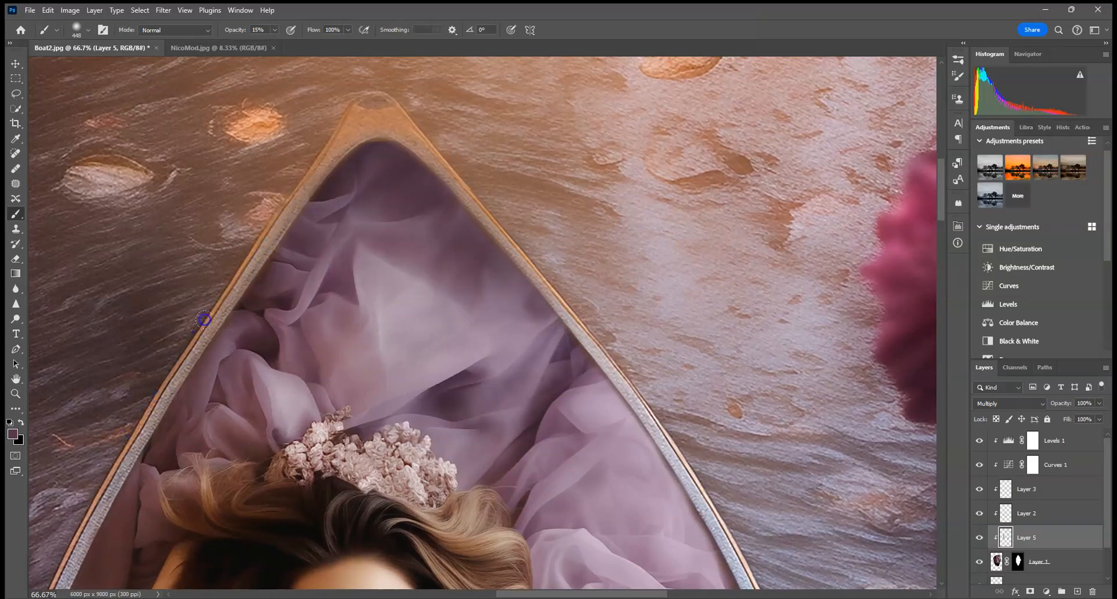
mouse_move(376, 134)
mouse_down()
mouse_move(551, 302)
mouse_move(274, 223)
mouse_move(386, 267)
mouse_move(427, 151)
mouse_up()
drag(635, 359, 682, 436)
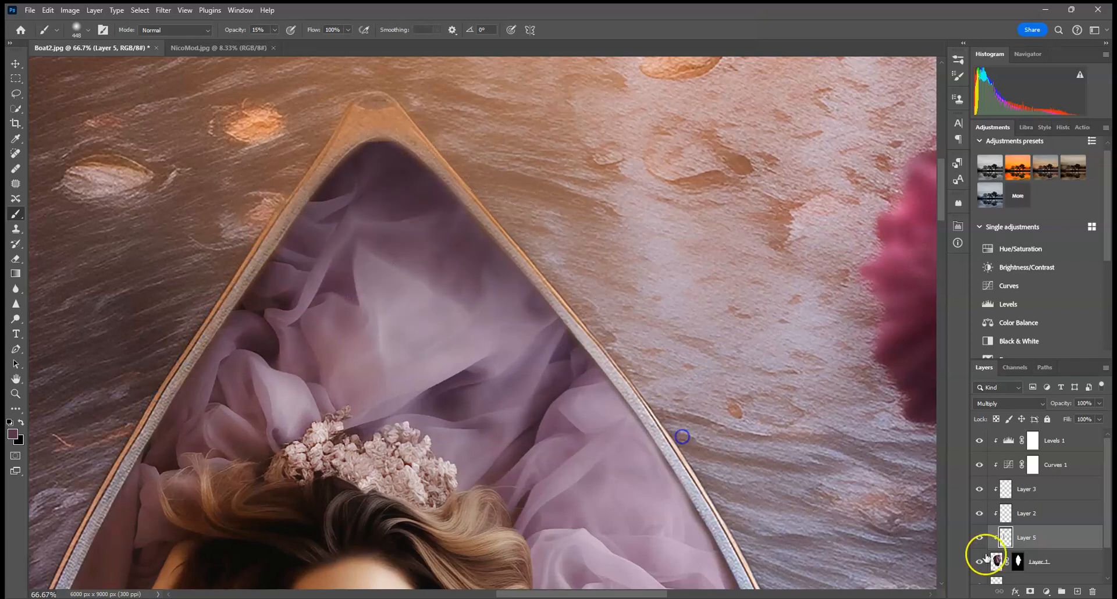
Step: With the whole image in view, broaden the mauve shading around the fabric's outline inside the boat
key(ctrl+0)
mouse_move(576, 195)
mouse_down()
mouse_move(532, 146)
mouse_move(494, 121)
mouse_up()
drag(455, 167, 458, 148)
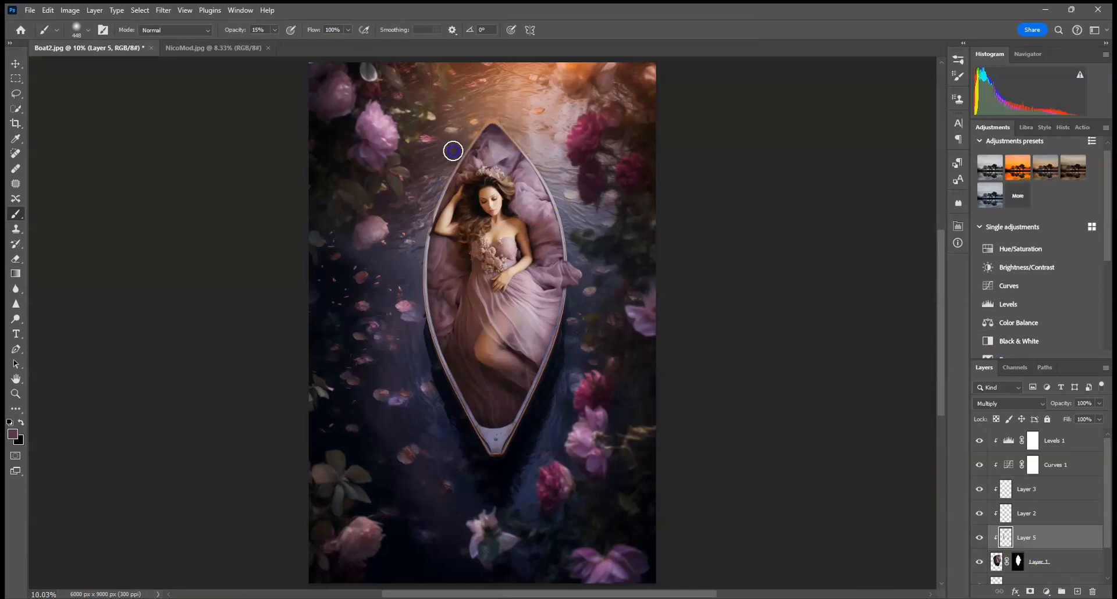
mouse_move(525, 428)
mouse_down()
mouse_move(583, 319)
mouse_move(563, 337)
mouse_move(599, 322)
mouse_move(581, 236)
mouse_up()
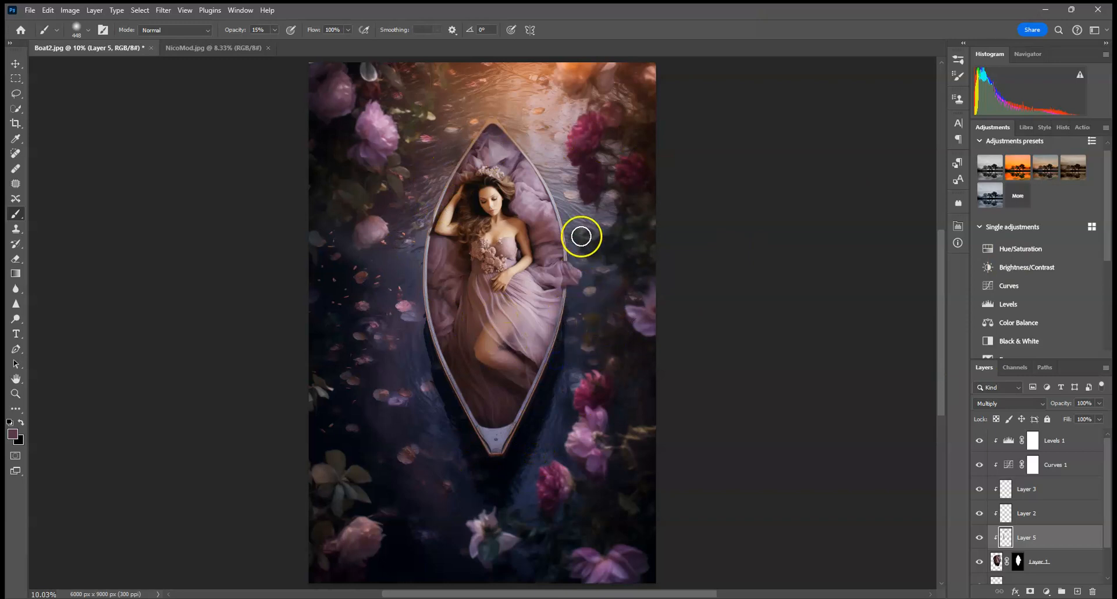
Step: Examine the shaded dress, the overhanging fold and the boat's rim up close and in the whole image
key(ctrl+plus)
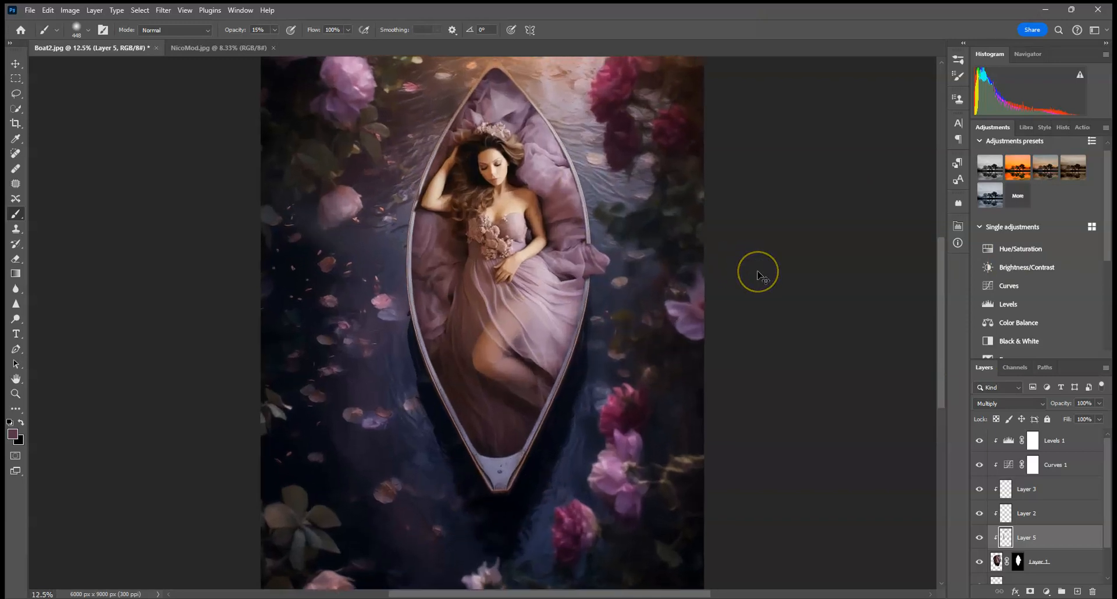
key(ctrl+plus)
key(ctrl+plus)
key(ctrl+plus)
key(ctrl+plus)
drag(758, 272, 614, 351)
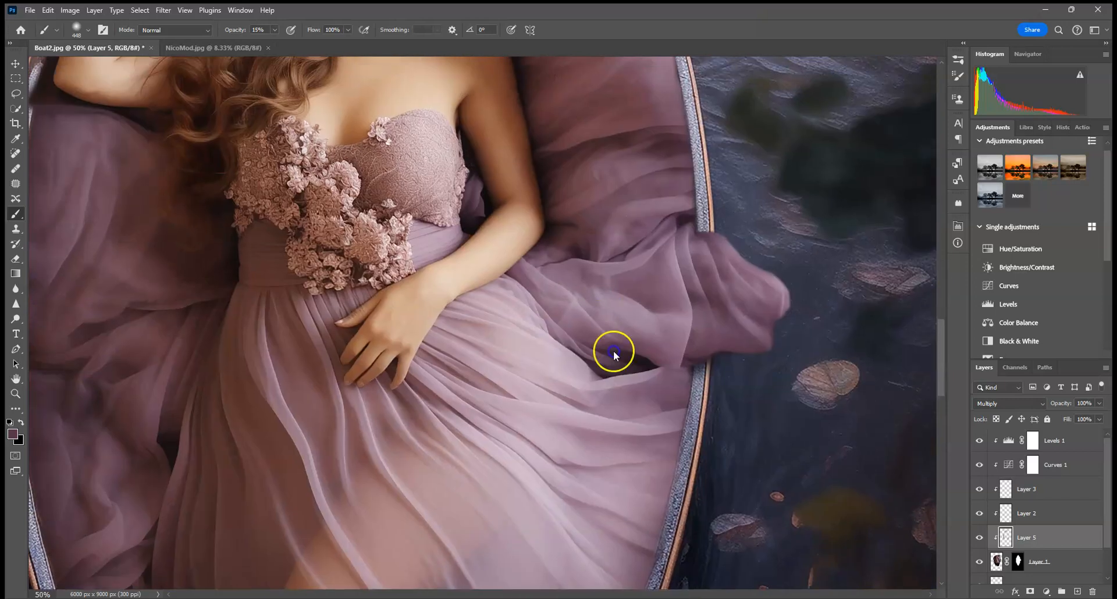
key(ctrl+minus)
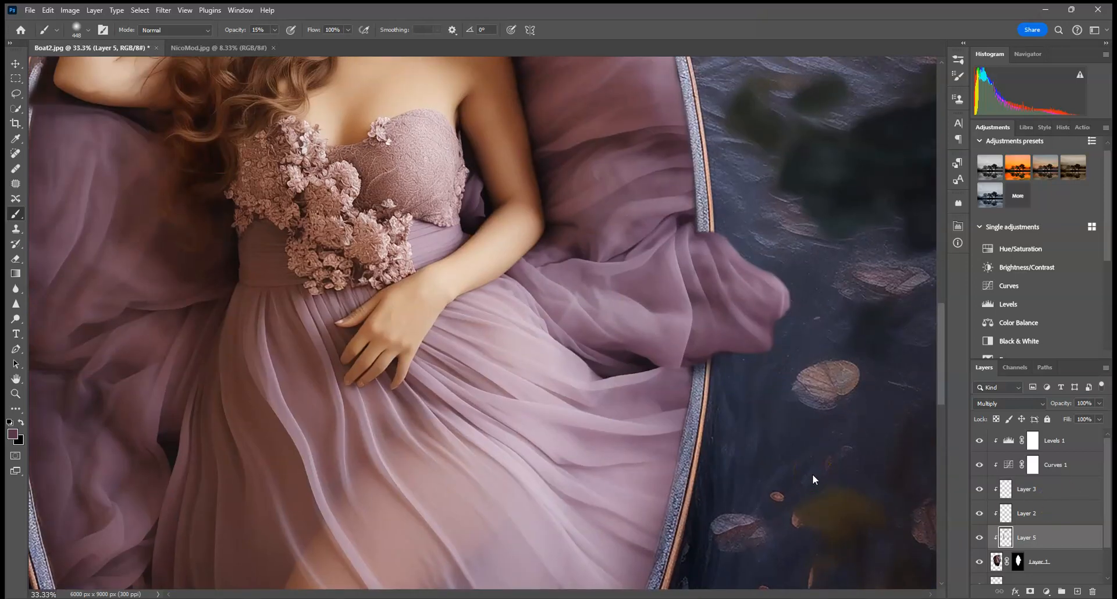
drag(607, 483, 605, 377)
key(ctrl+minus)
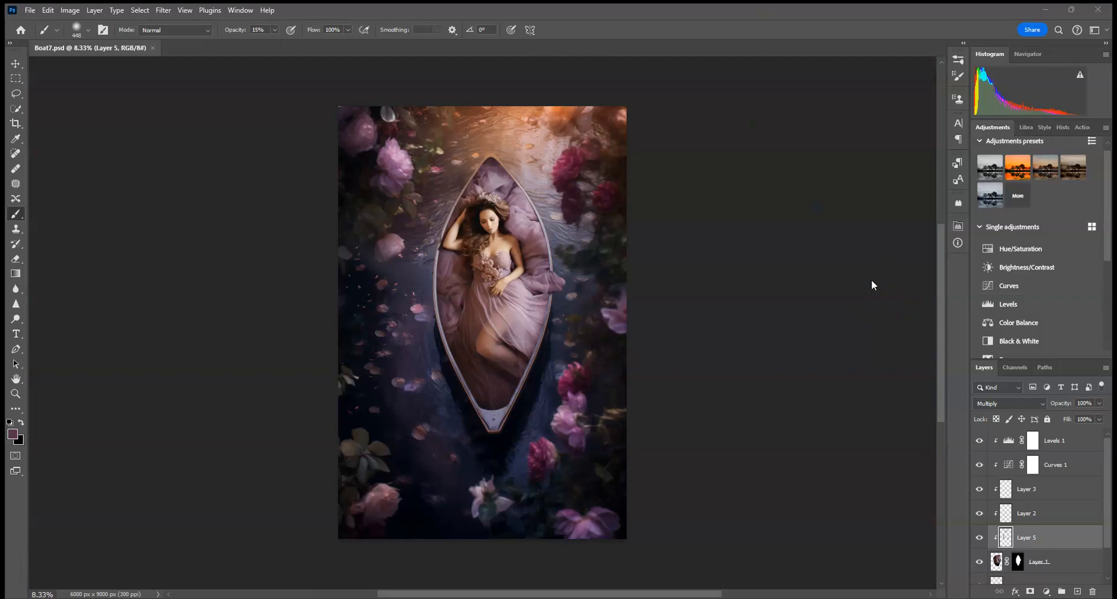
Step: On the woman's layer mask, paint black with a 37 px brush at 100% opacity to clear the dark spill from the rim beside her elbow
key(ctrl+plus)
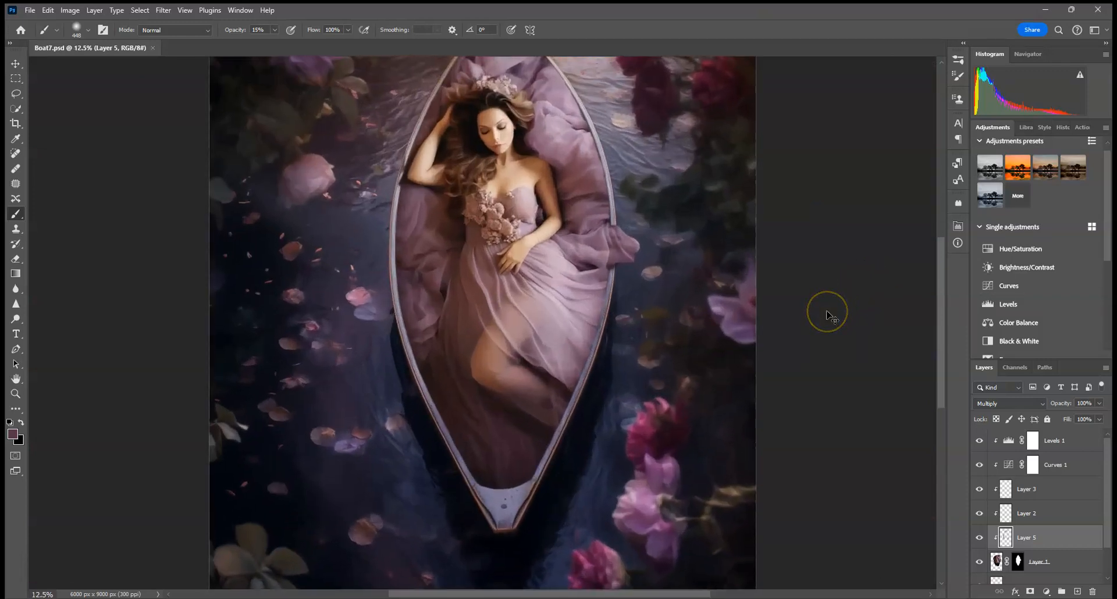
key(ctrl+plus)
key(ctrl+plus)
key(ctrl+plus)
key(ctrl+plus)
drag(625, 245, 655, 465)
drag(609, 267, 610, 332)
drag(588, 283, 585, 330)
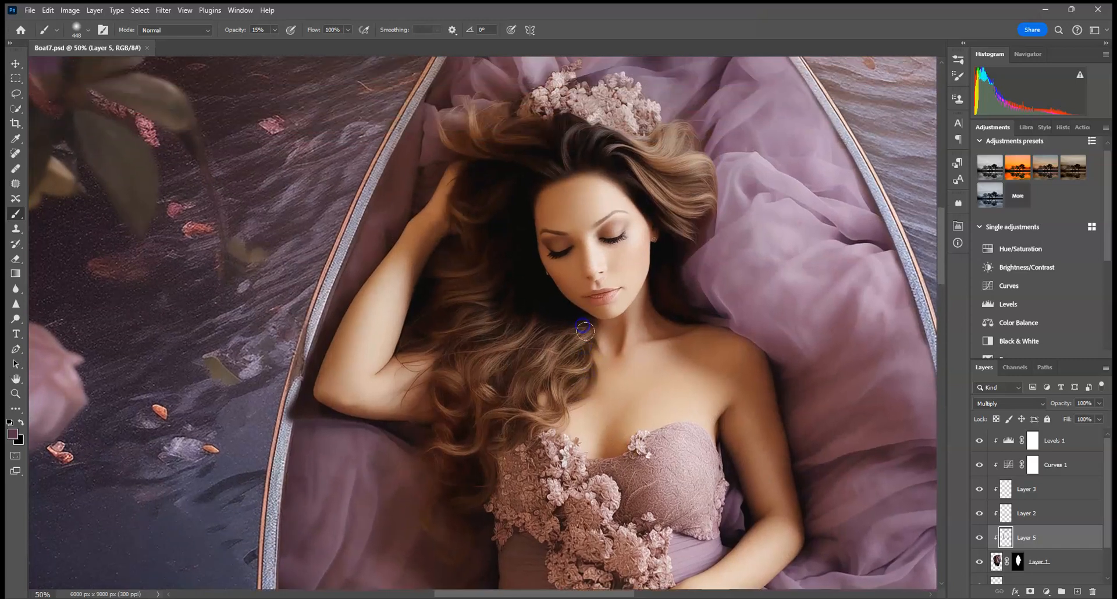
key(ctrl+plus)
drag(420, 303, 477, 255)
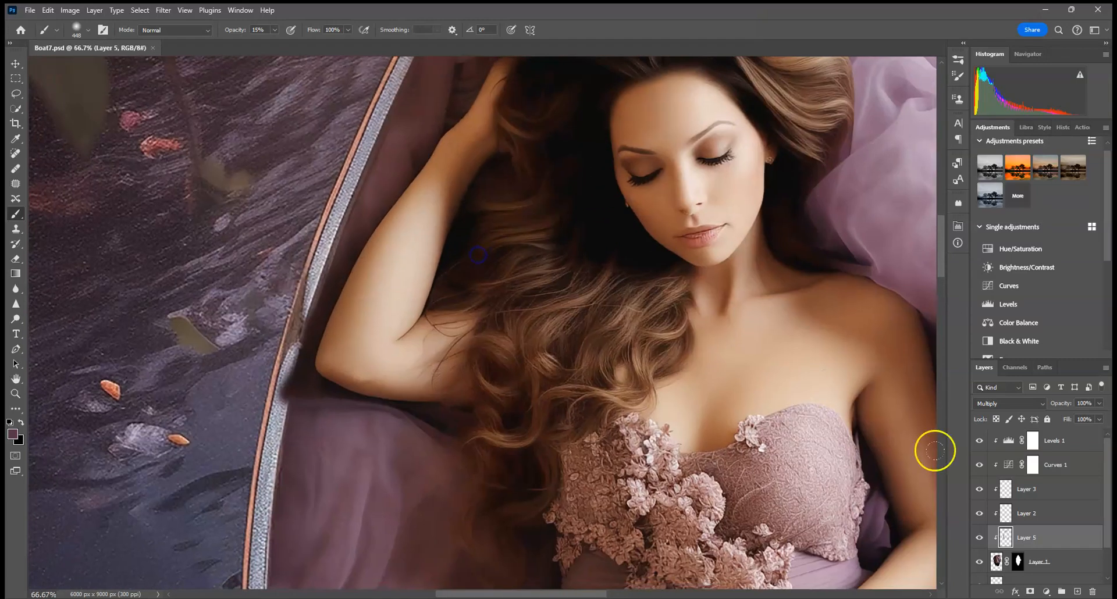
click(1017, 562)
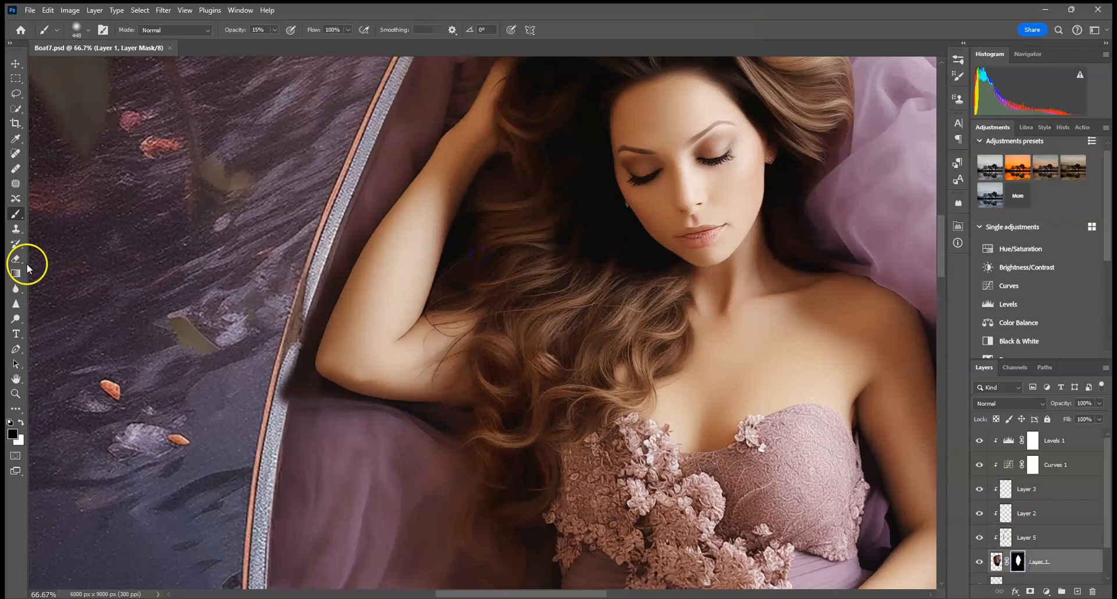
click(88, 30)
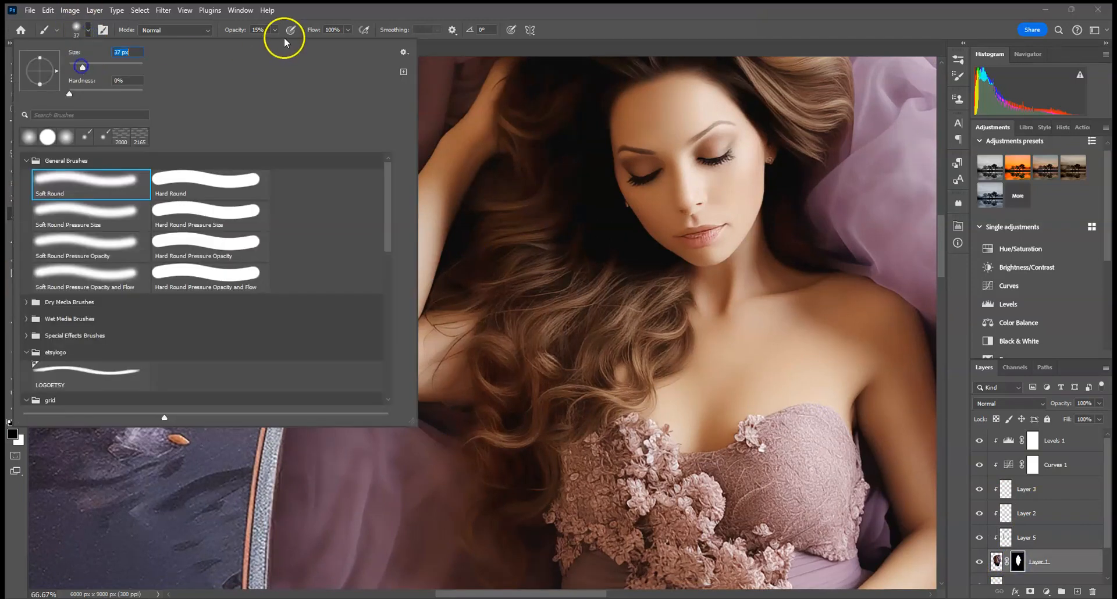
click(273, 32)
drag(294, 356, 282, 400)
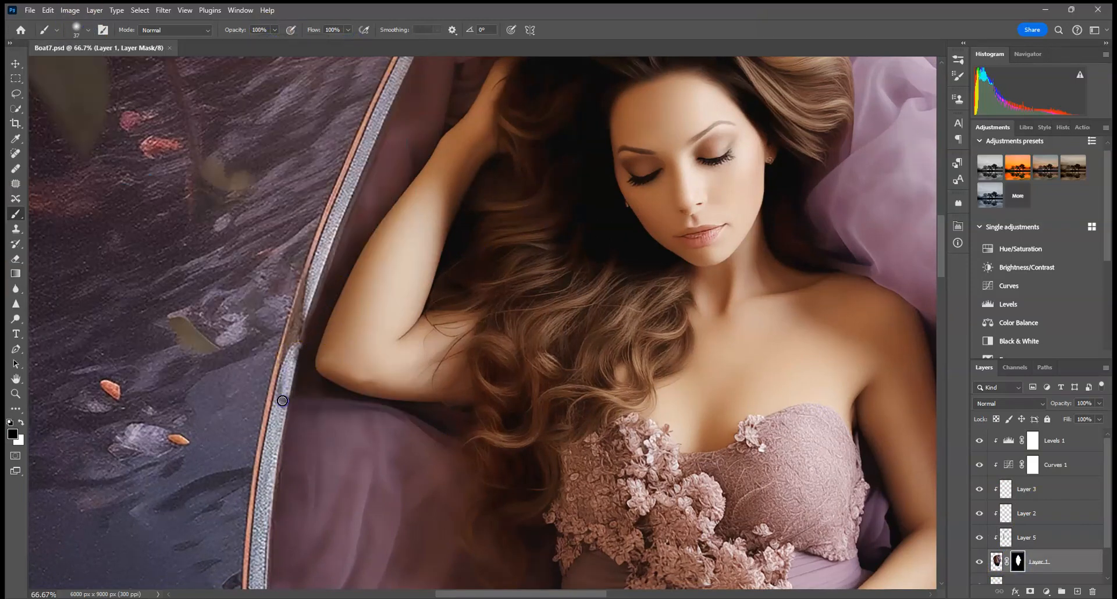
drag(297, 327, 316, 273)
Step: Add a new clipped layer directly above the woman's layer and set it to Multiply for shadows around the bow
drag(593, 296, 509, 469)
mouse_move(599, 270)
mouse_down()
mouse_move(578, 328)
mouse_move(621, 93)
mouse_move(541, 264)
mouse_move(592, 253)
mouse_up()
drag(524, 331, 510, 336)
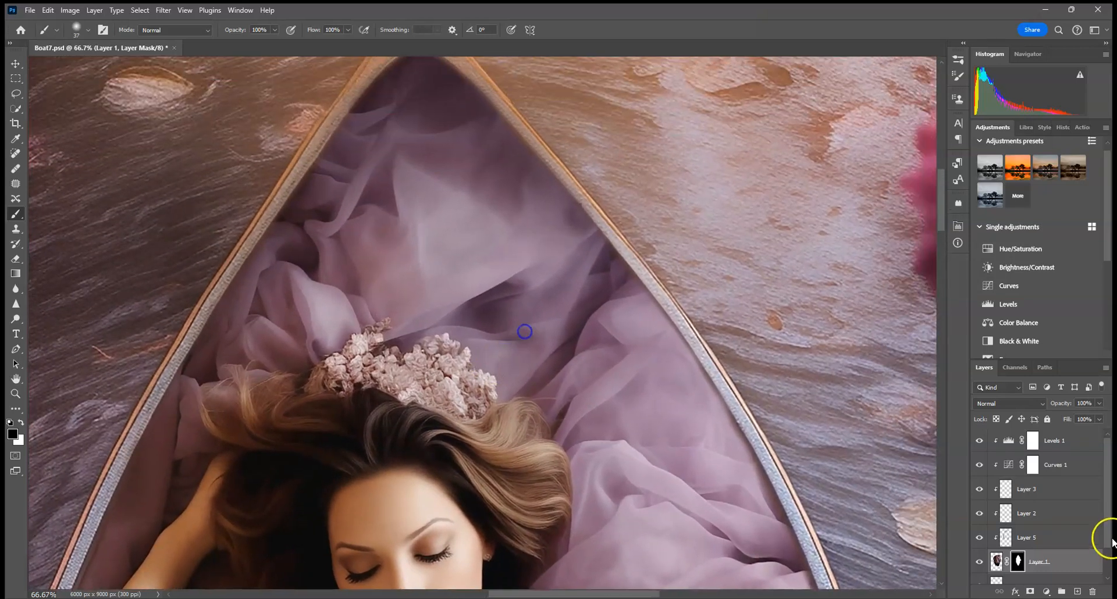
click(1077, 592)
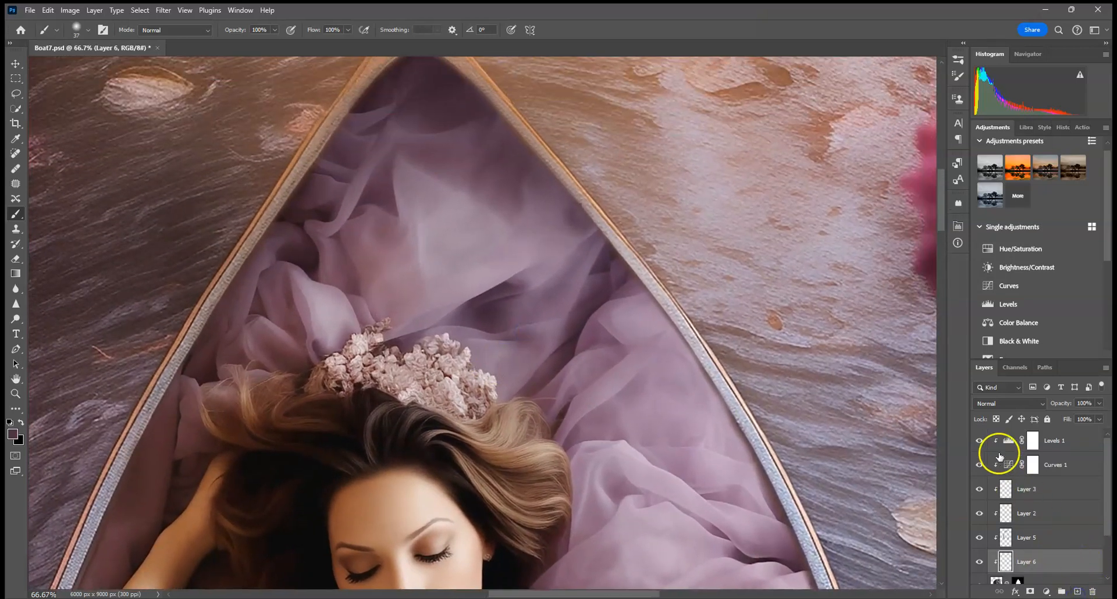
click(998, 404)
click(1001, 325)
Step: Set the brush to 55 px and 30% opacity, and paint a narrow shadow on the fabric along the bow's right inner edge
drag(259, 43, 230, 43)
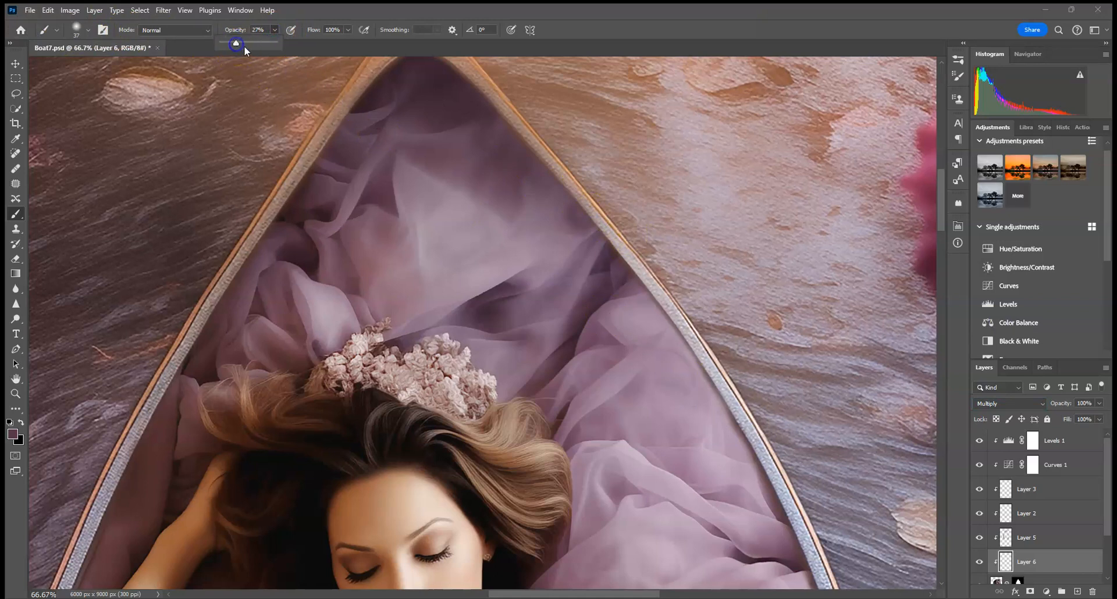
click(264, 29)
click(76, 29)
drag(87, 50, 93, 50)
click(673, 292)
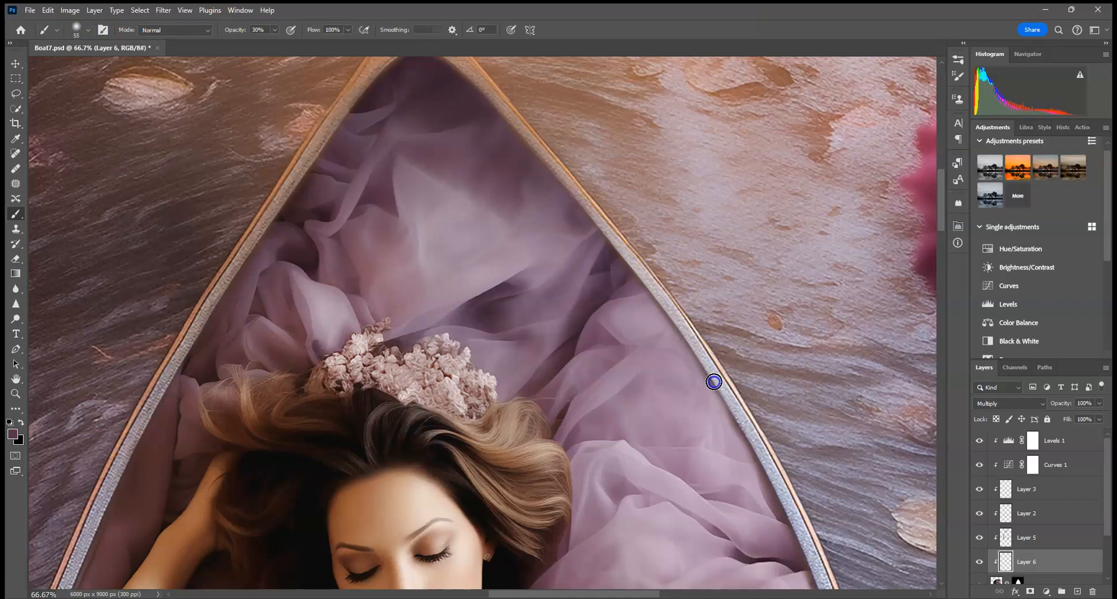
drag(757, 443, 762, 459)
drag(579, 197, 614, 239)
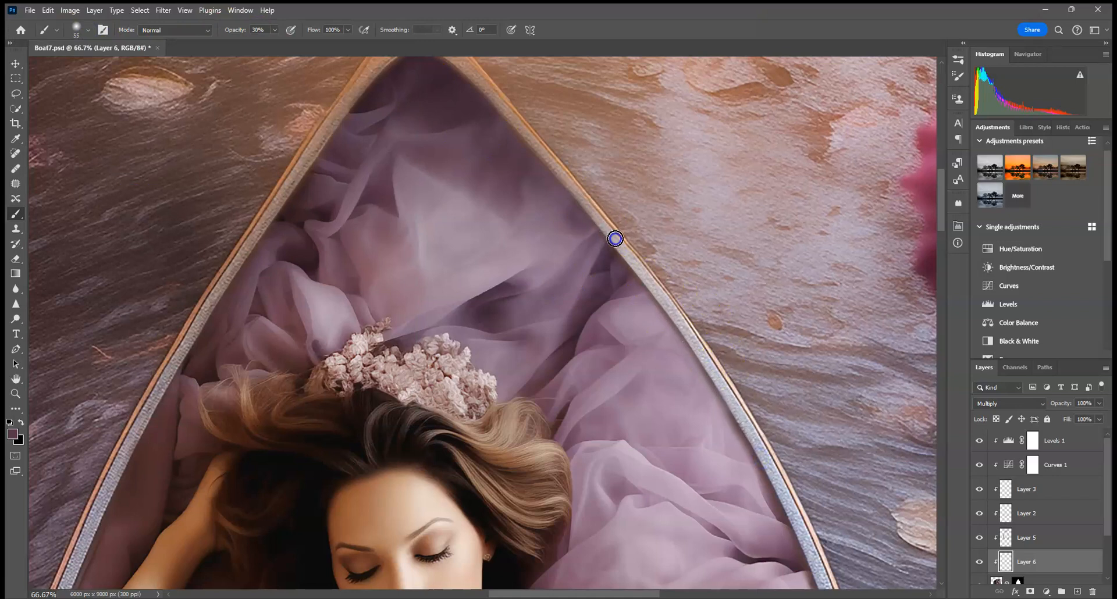
click(489, 86)
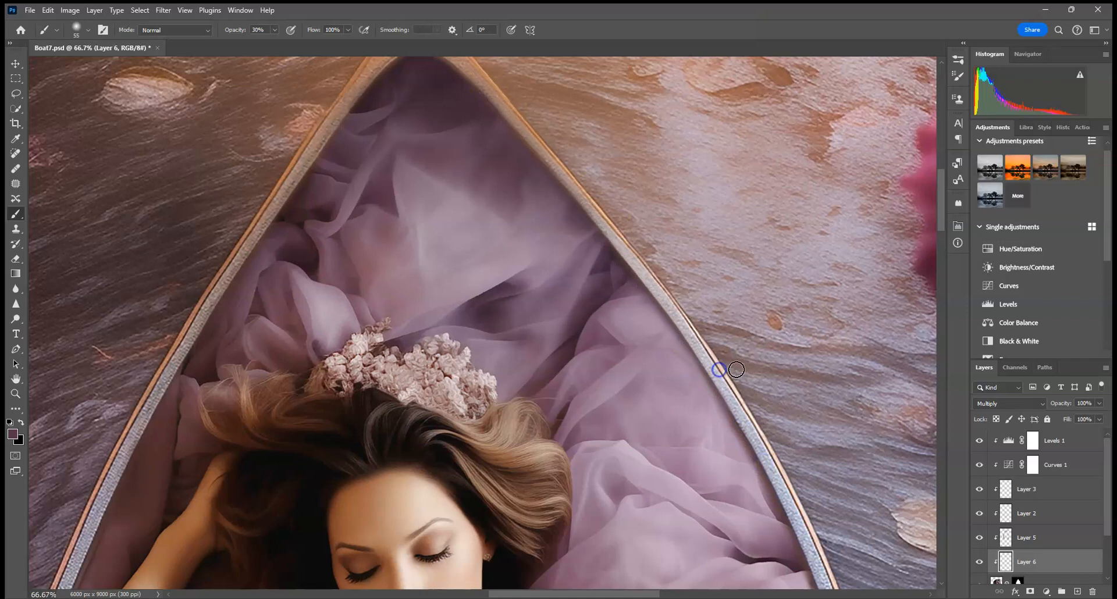
Step: Paint the narrow shadow along the bow's left inner edge, and undo the last stroke made near the bow's tip
drag(347, 120, 372, 76)
drag(333, 136, 287, 201)
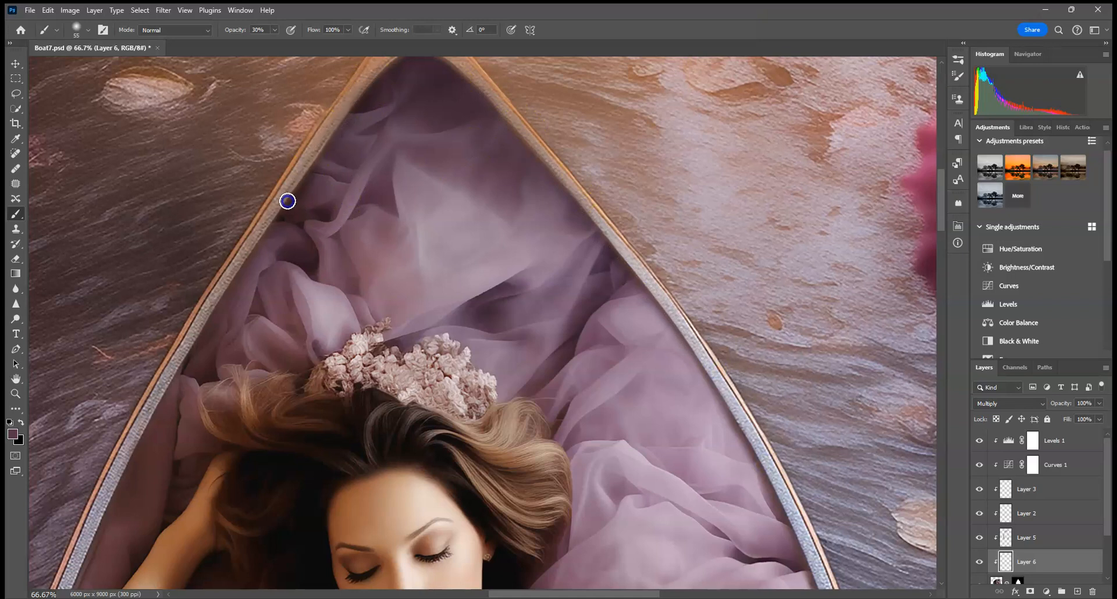
drag(142, 429, 133, 449)
mouse_move(474, 160)
mouse_down()
mouse_move(474, 250)
mouse_move(485, 149)
mouse_move(498, 212)
mouse_move(509, 190)
mouse_up()
click(48, 10)
click(64, 23)
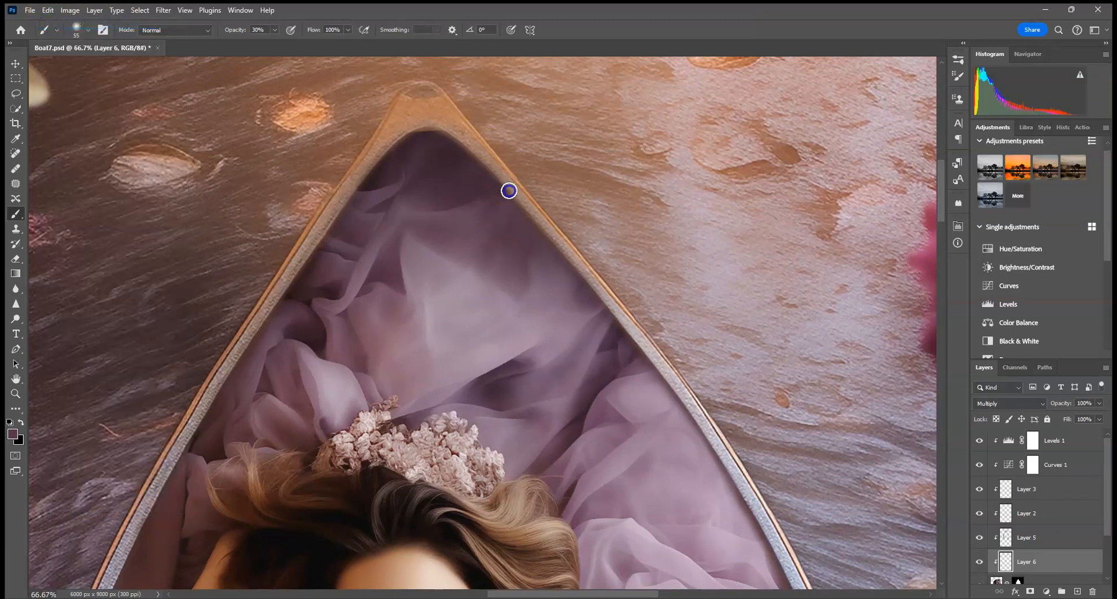
Step: Continue the narrow shadow on the fabric down the boat's right inner edge to the overhanging fold
mouse_move(718, 411)
mouse_down()
mouse_move(320, 9)
mouse_move(327, 100)
mouse_move(317, 139)
mouse_up()
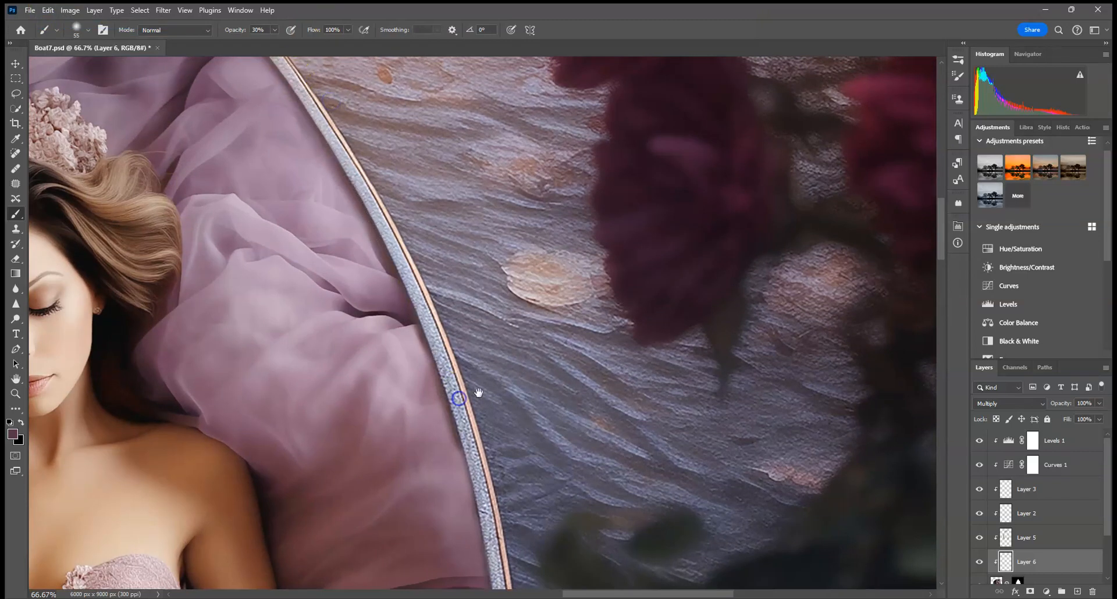
drag(478, 394, 435, 268)
click(373, 188)
mouse_move(413, 321)
mouse_down()
mouse_move(436, 390)
mouse_move(400, 271)
mouse_move(451, 445)
mouse_move(444, 348)
mouse_move(379, 130)
mouse_up()
click(362, 121)
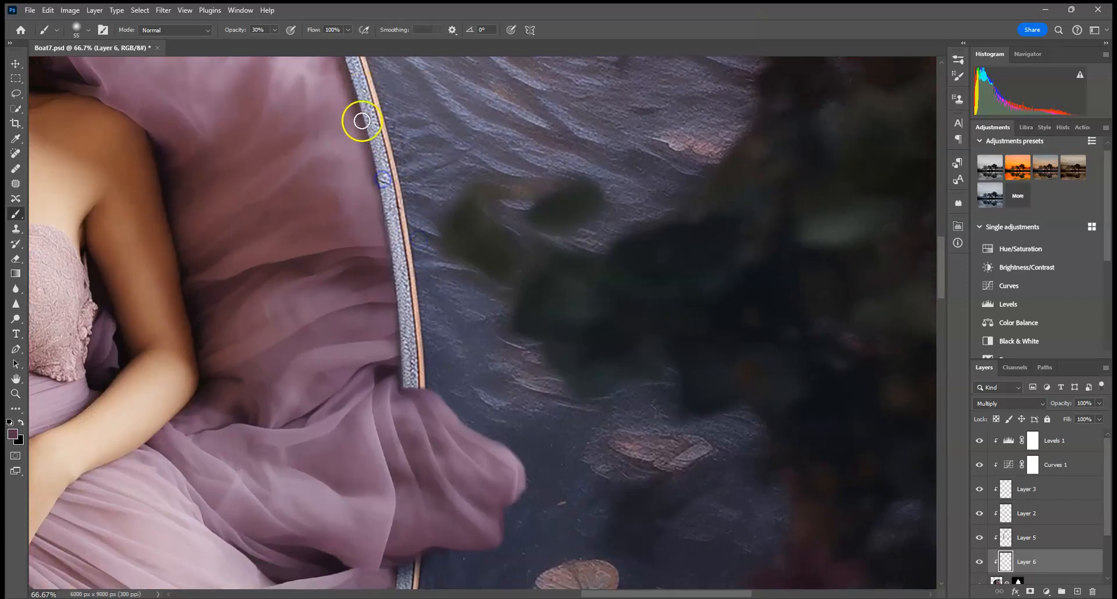
click(389, 200)
click(376, 157)
click(402, 239)
click(398, 272)
click(413, 303)
click(398, 340)
click(399, 314)
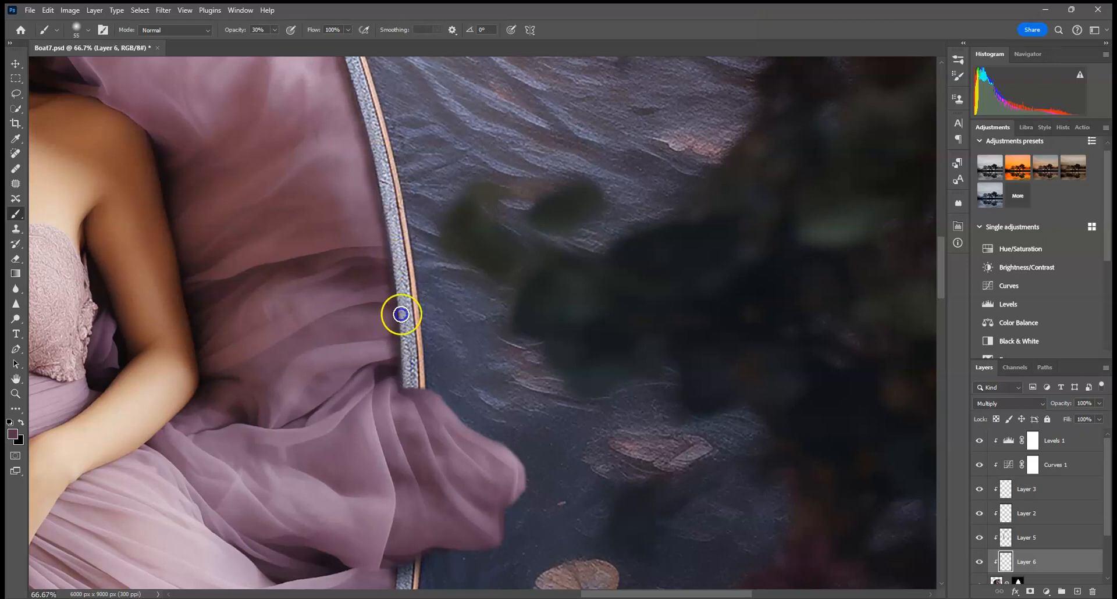
Step: Extend the narrow shadow onto the skirt along the right inner edge below the overhanging fold
drag(414, 337, 432, 148)
drag(426, 281, 407, 398)
drag(414, 348, 405, 446)
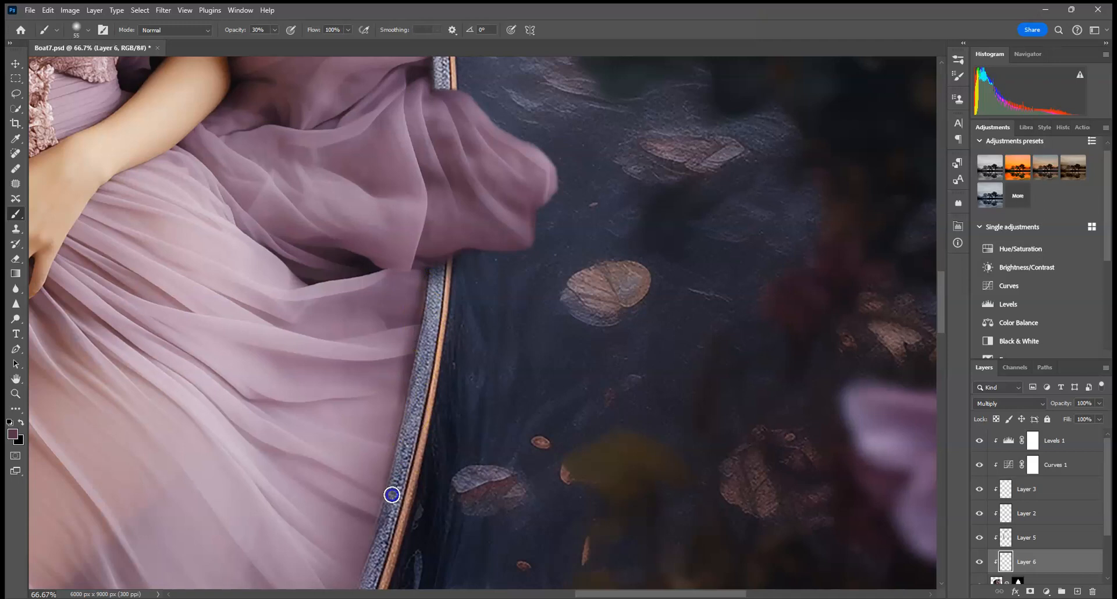
drag(391, 495, 432, 393)
Step: Add a layer mask to the narrow shadow layer and paint black at 30% opacity to soften the shadow below the fold
click(1030, 592)
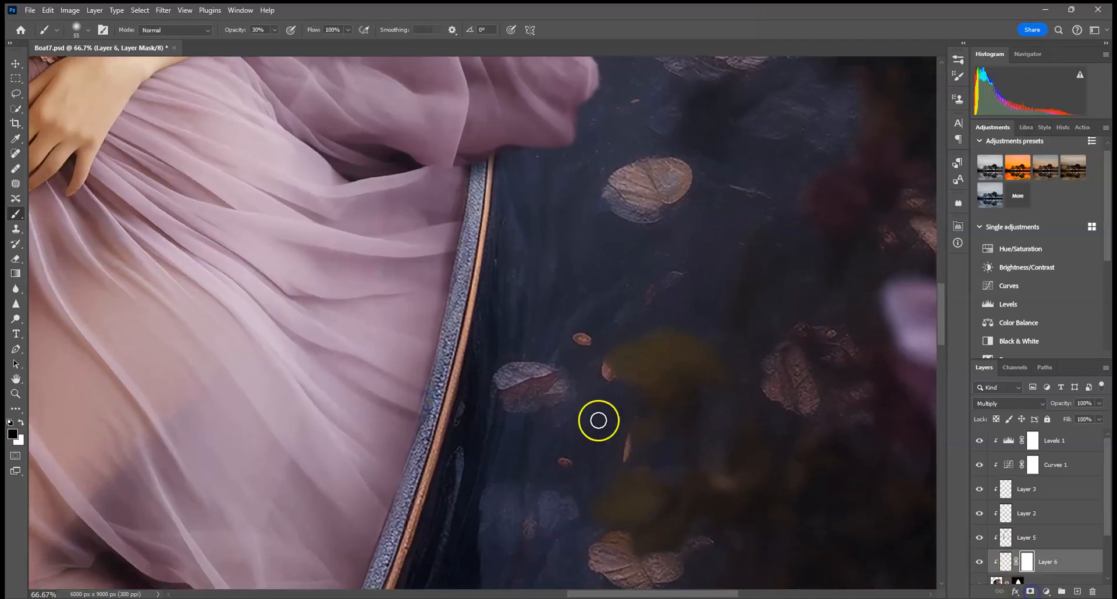
drag(463, 159, 423, 303)
drag(443, 227, 425, 321)
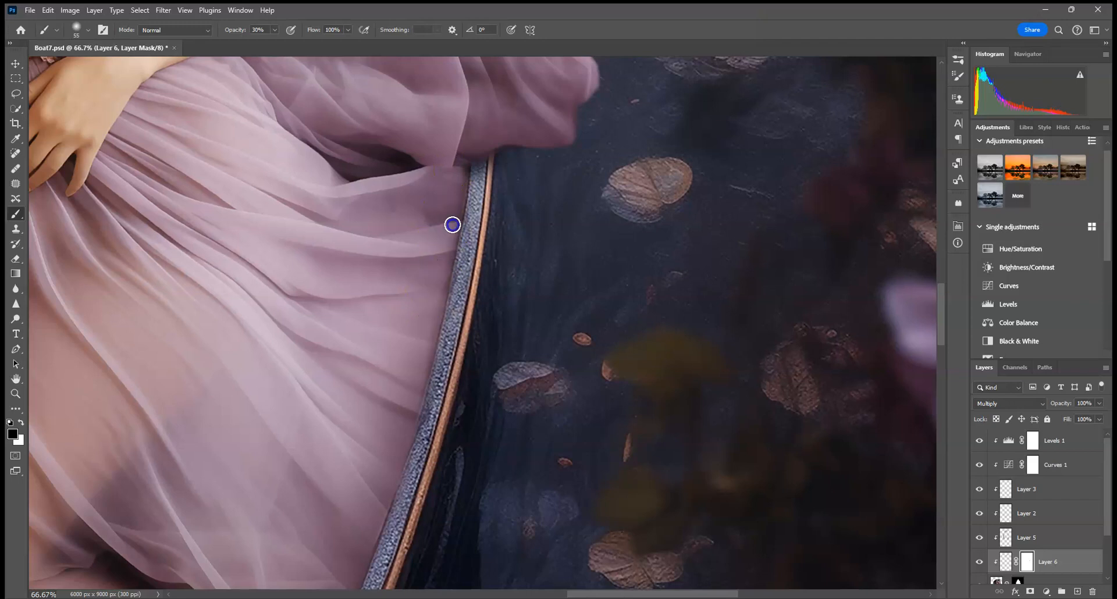
Step: Return to the shadow layer's pixels and paint the shadow further down the skirt's edge along the right rim
click(1005, 562)
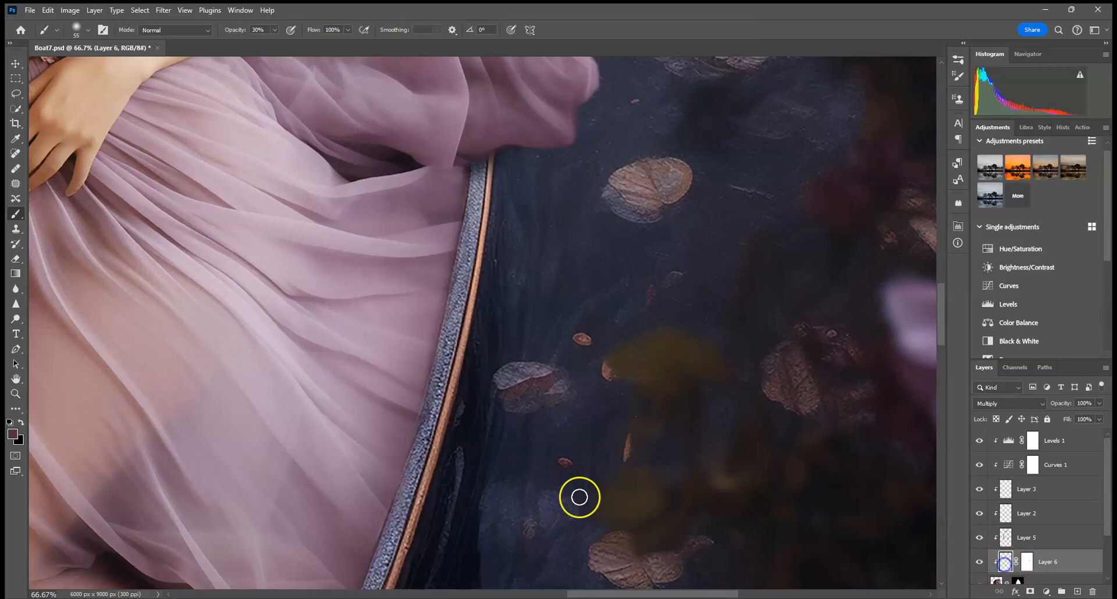
mouse_move(462, 443)
mouse_down()
mouse_move(344, 441)
mouse_move(394, 411)
mouse_move(411, 442)
mouse_move(427, 390)
mouse_up()
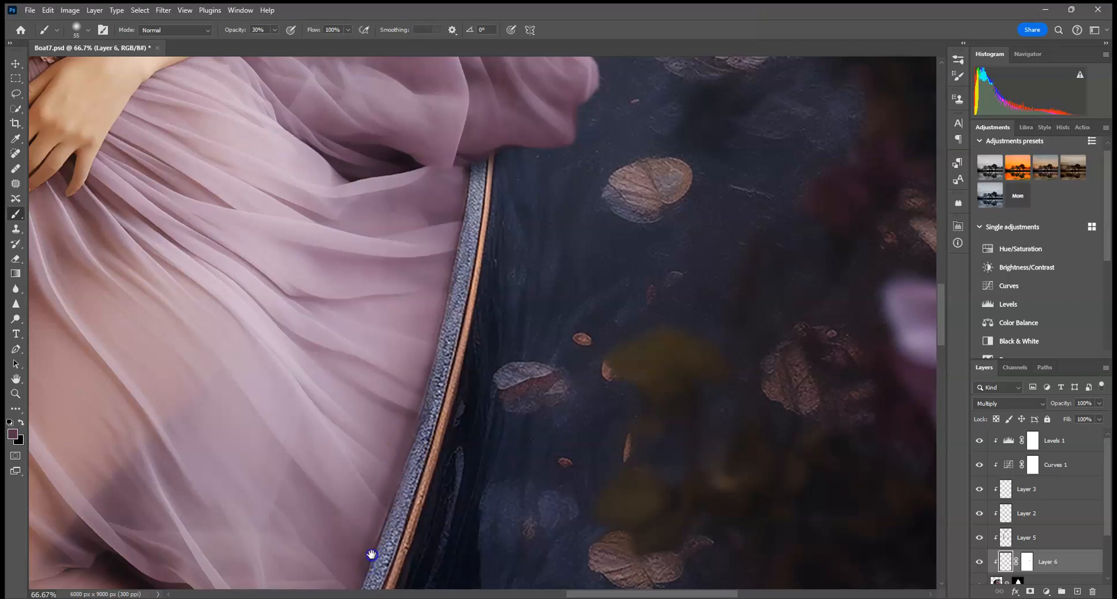
drag(371, 554, 432, 433)
click(404, 519)
mouse_move(404, 519)
mouse_down()
mouse_move(430, 444)
mouse_move(364, 581)
mouse_up()
Step: Paint black on the shadow layer's mask to blend the new shadow into the lower skirt beside the right rim
click(1025, 562)
drag(476, 251, 414, 426)
mouse_move(414, 426)
mouse_down()
mouse_move(442, 366)
mouse_move(469, 245)
mouse_up()
mouse_move(388, 477)
mouse_down()
mouse_move(439, 356)
mouse_move(404, 466)
mouse_move(447, 358)
mouse_up()
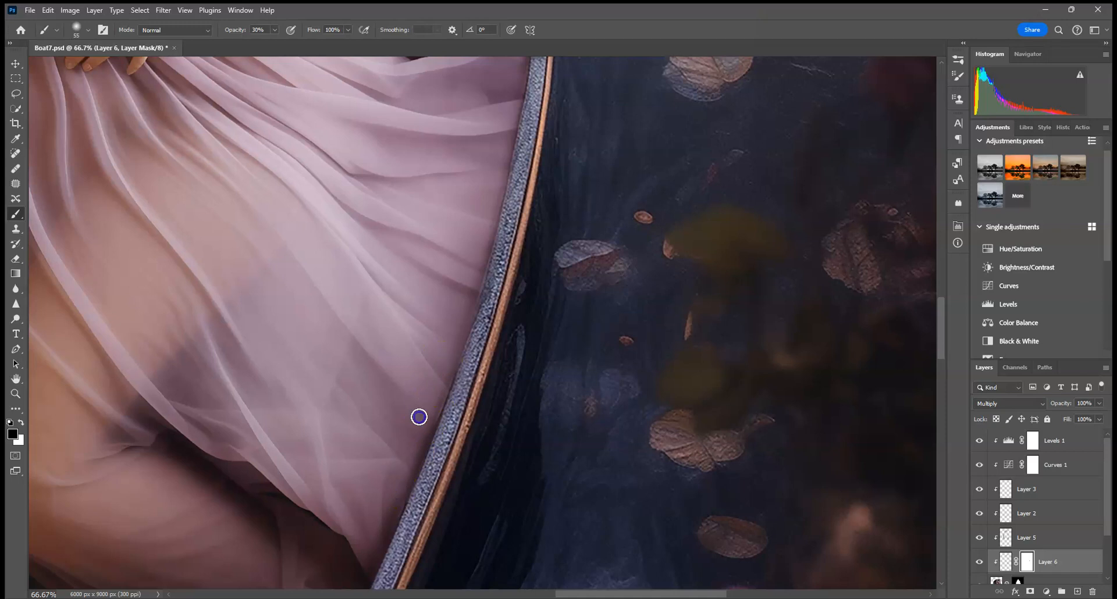
drag(486, 234, 489, 237)
Step: On the woman's layer mask, undo a black stroke, then paint white to restore the skirt's edge along the right rim
click(1030, 580)
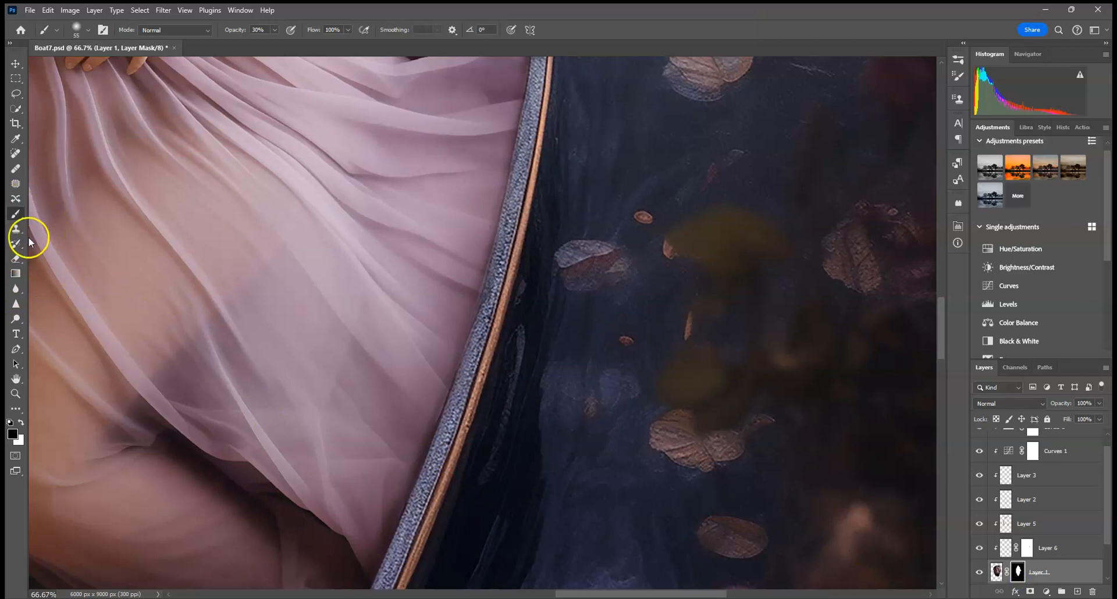
drag(444, 387, 429, 422)
click(49, 11)
click(62, 23)
key(x)
drag(417, 398, 430, 423)
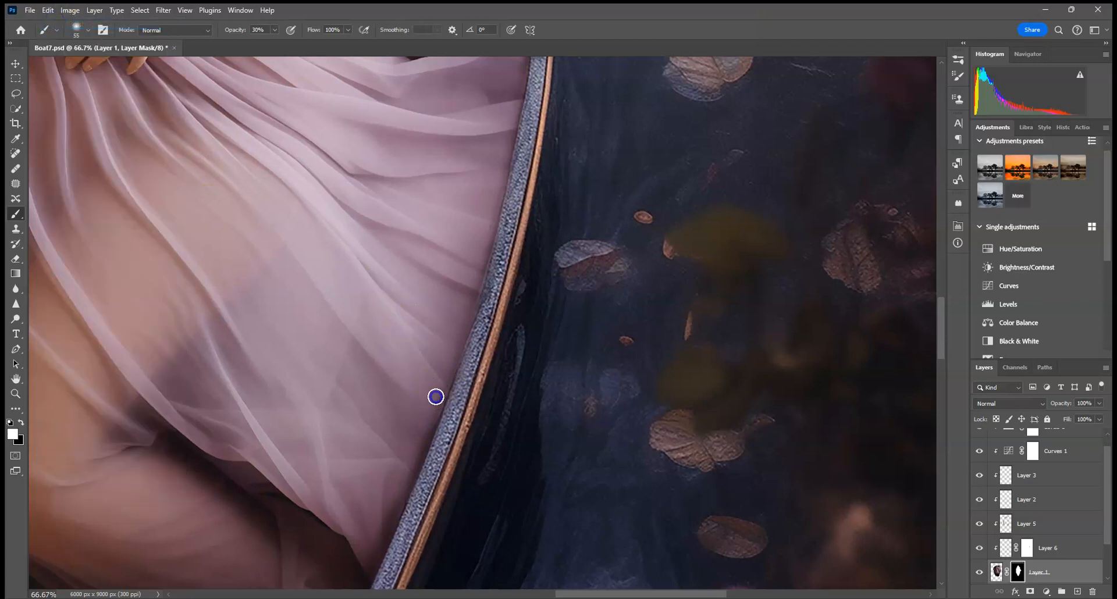
drag(450, 367, 429, 419)
drag(484, 246, 470, 283)
drag(467, 289, 428, 393)
drag(437, 434, 514, 232)
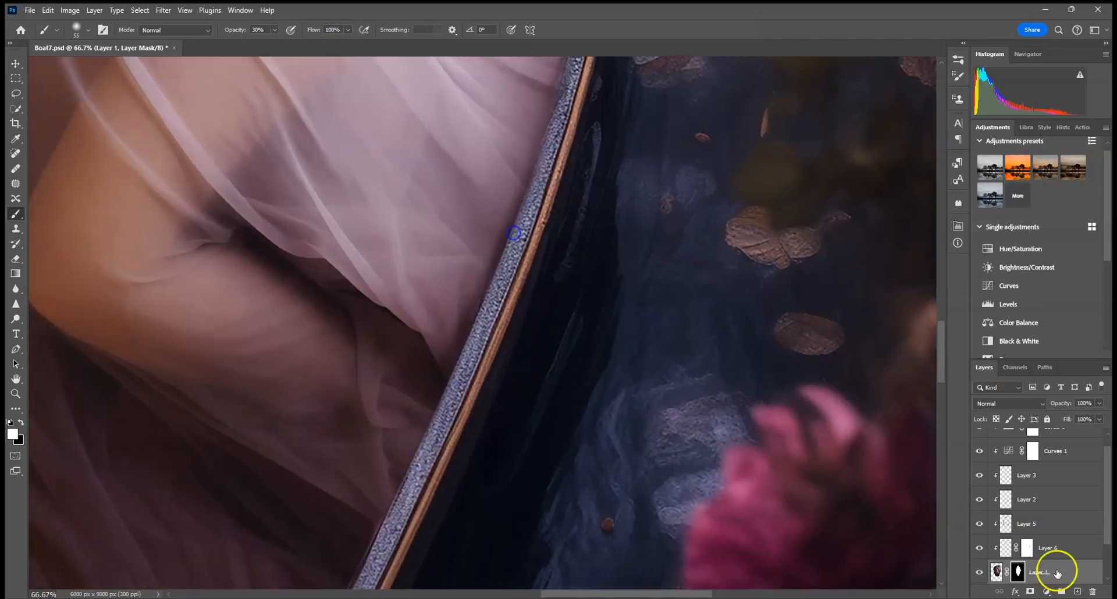
Step: Switch to the Layer 5 shadow pixels and paint the shadow at 30% opacity along the right rim beside the lower skirt
click(1005, 544)
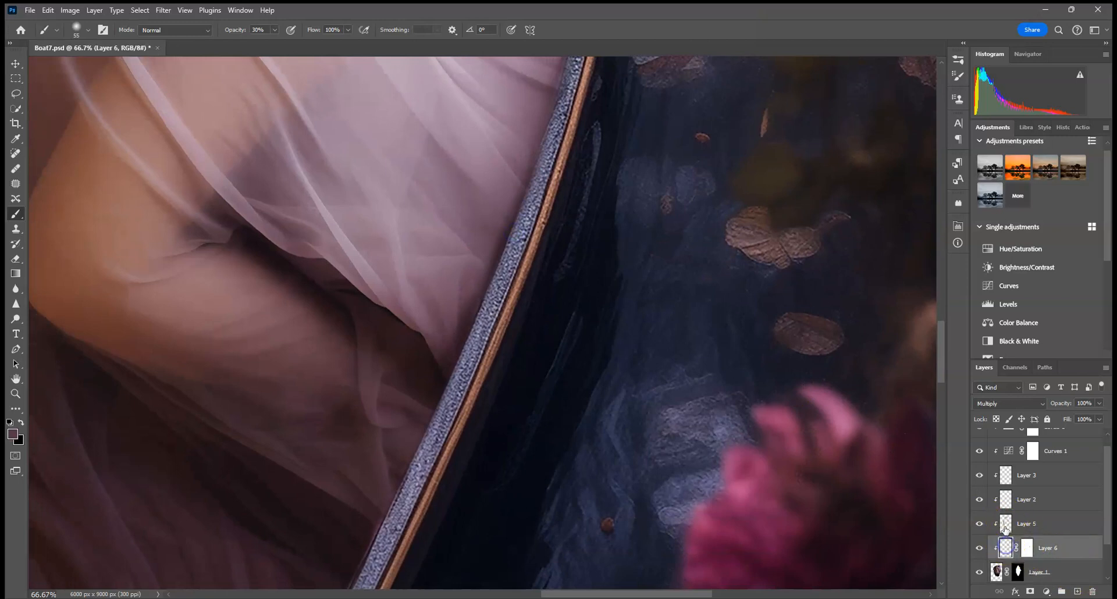
click(1005, 526)
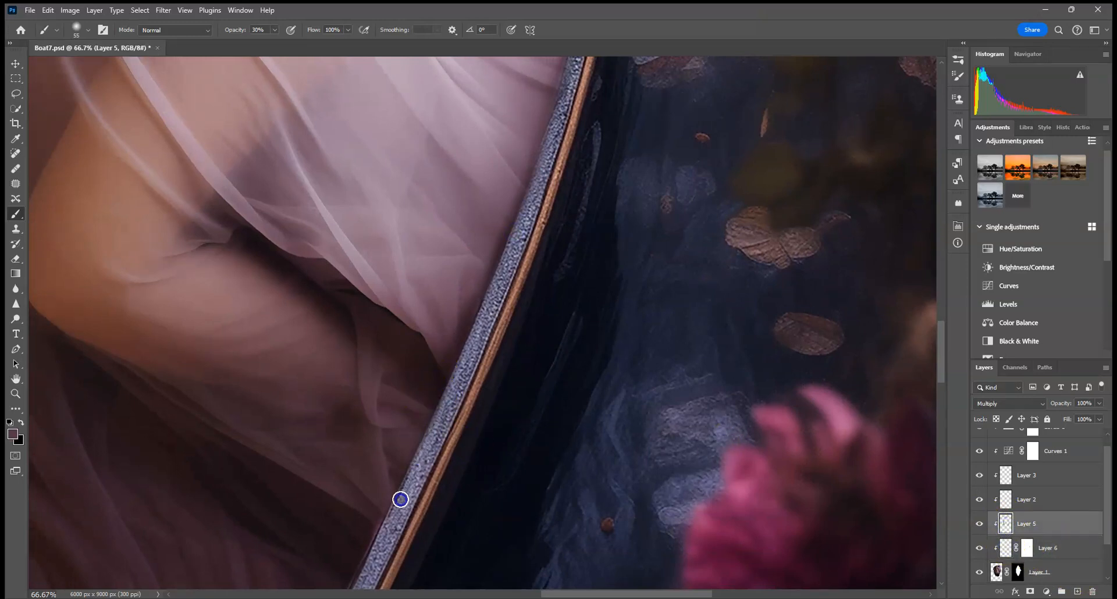
drag(394, 493, 473, 320)
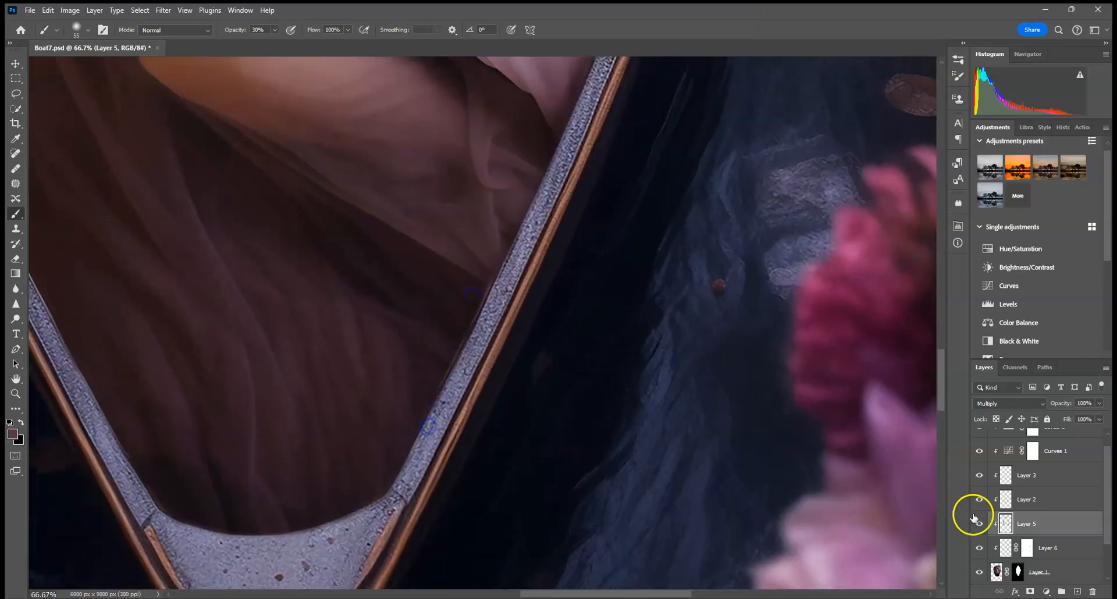
Step: On the woman's layer mask, paint white with a 28 px brush at 100% opacity to restore the skirt's edge along the lower right rim
click(1018, 571)
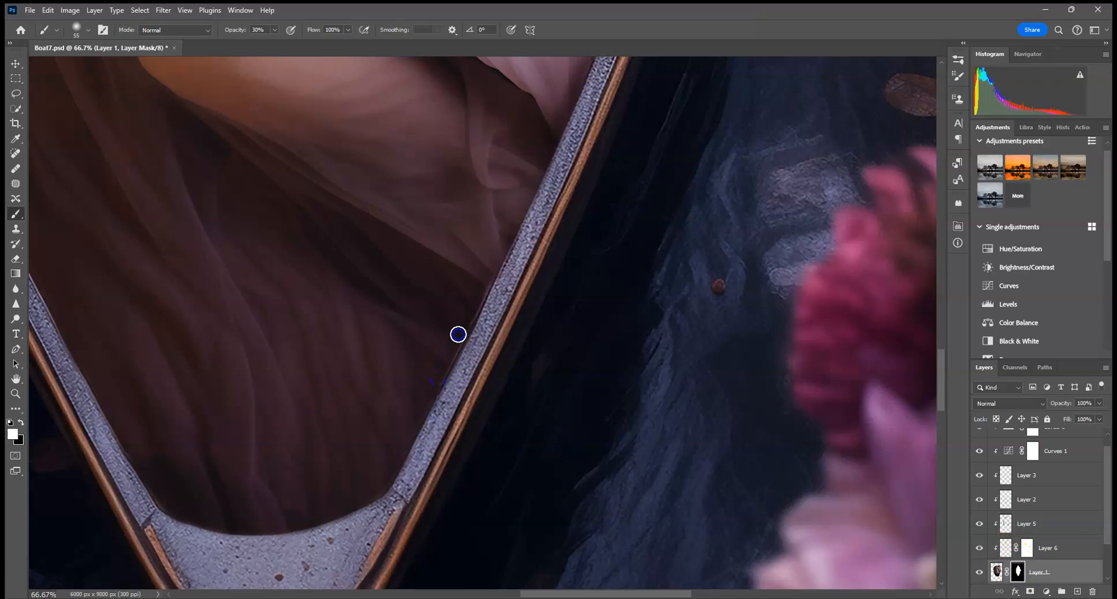
click(77, 29)
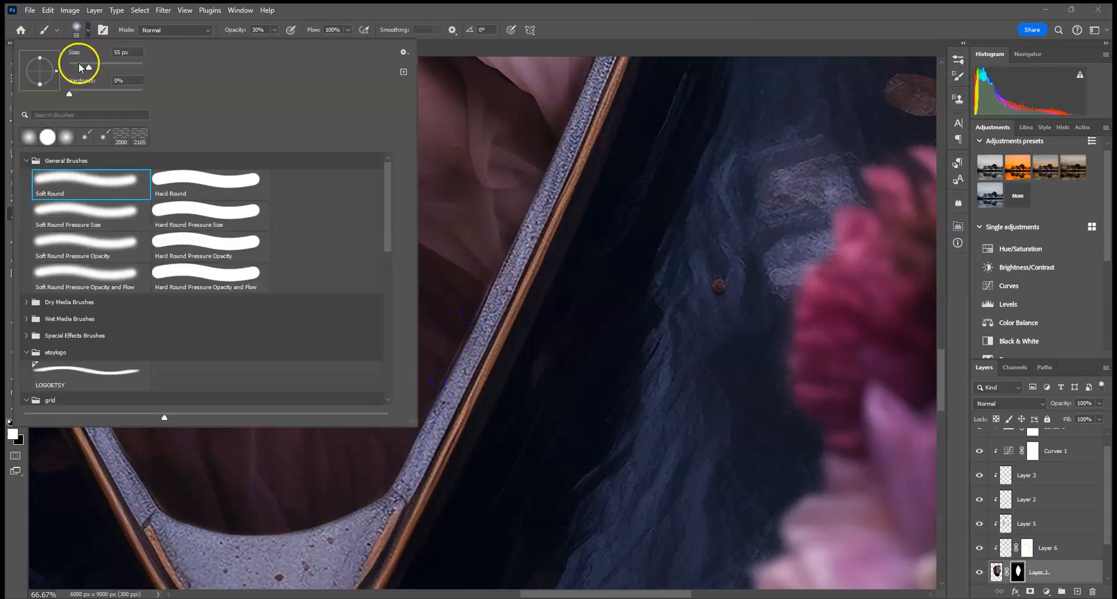
drag(274, 33, 368, 44)
click(489, 274)
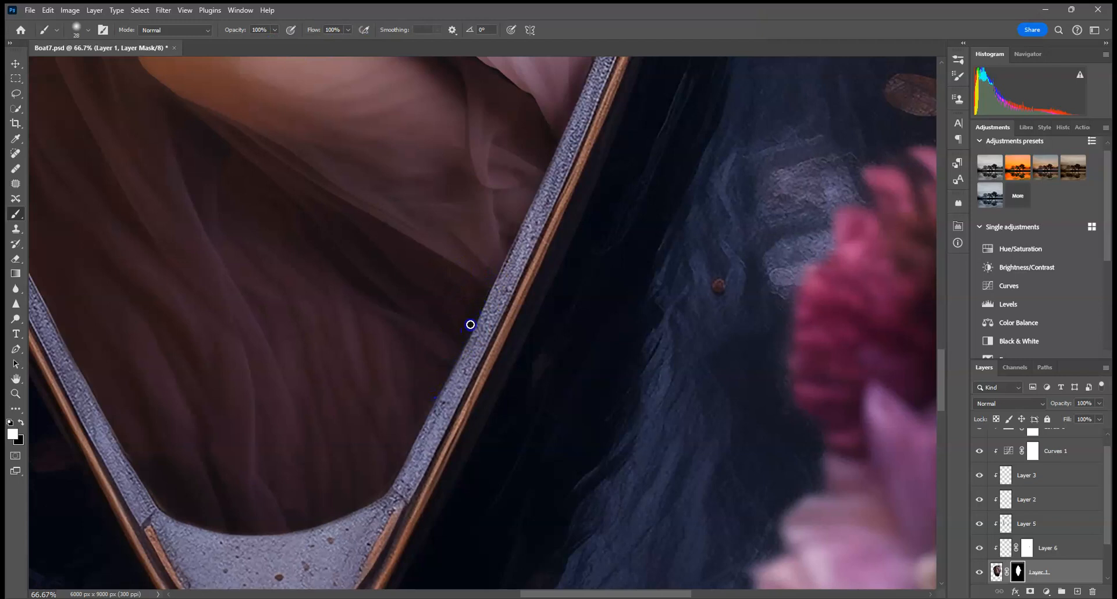
Step: On Layer 5, undo the thin stroke and paint the shadow with a 66 px brush along the right rim near the boat's lower end
click(1007, 524)
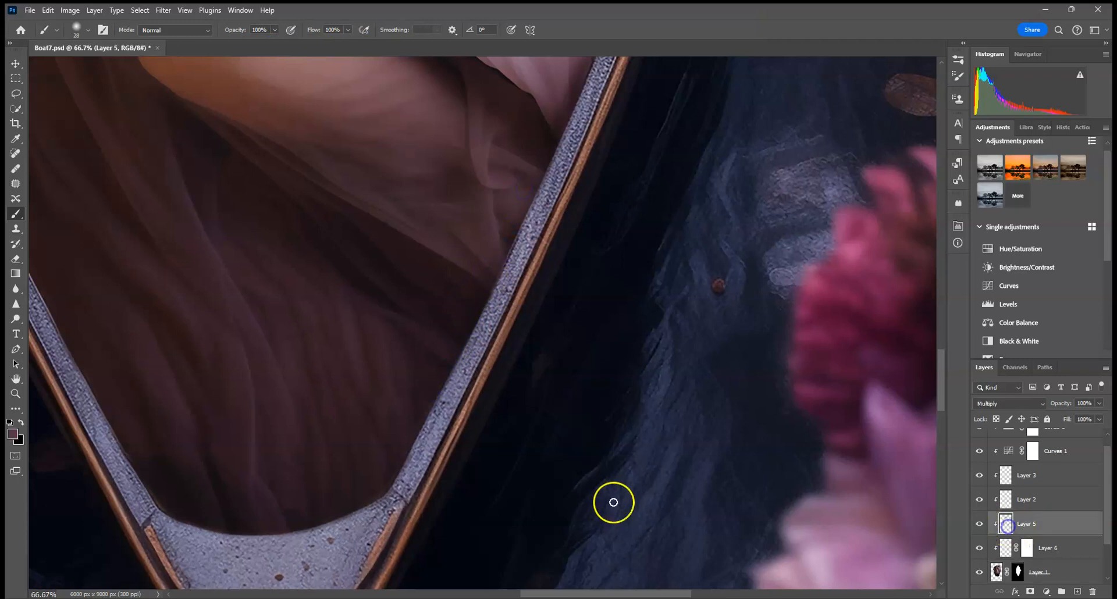
drag(391, 472, 413, 434)
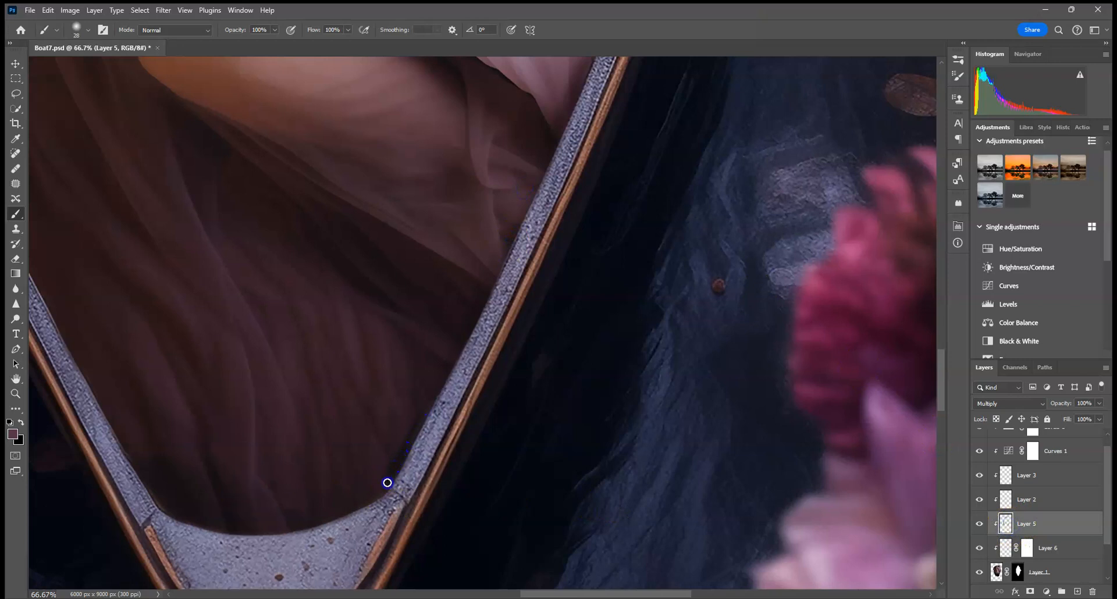
click(51, 13)
click(77, 28)
click(81, 30)
click(92, 64)
click(395, 490)
mouse_move(424, 438)
mouse_down()
mouse_move(448, 400)
mouse_move(417, 463)
mouse_move(350, 519)
mouse_move(382, 502)
mouse_up()
Step: Paint the Layer 5 shadow along the lower left rim, from the boat's lower end up beside the dark skirt
drag(185, 439, 481, 484)
drag(444, 551, 409, 489)
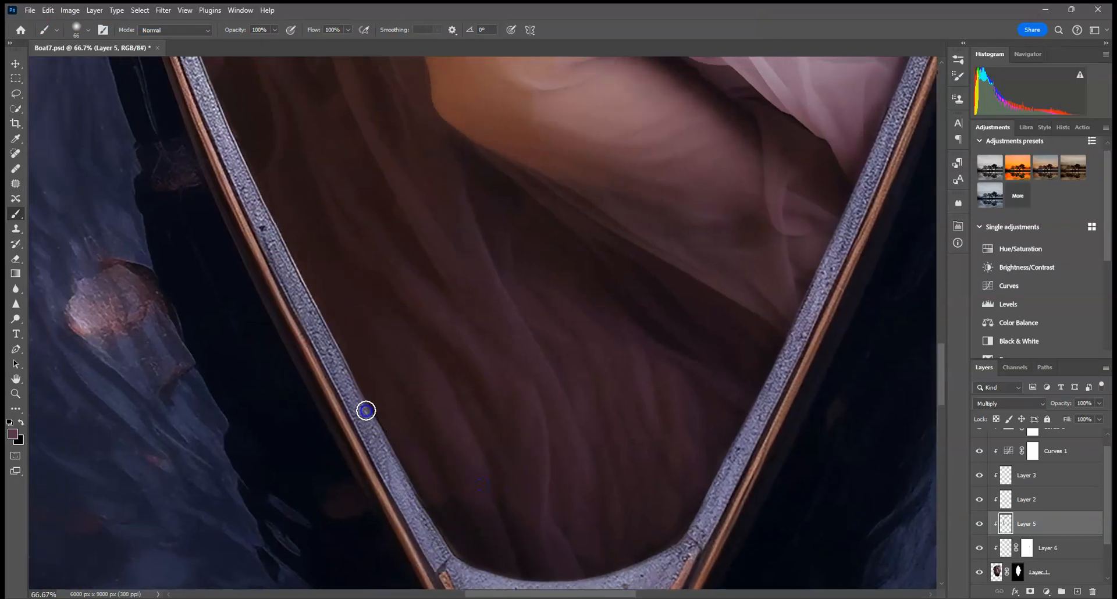
drag(323, 325, 255, 199)
drag(270, 186, 399, 381)
drag(339, 284, 351, 325)
mouse_move(425, 493)
mouse_down()
mouse_move(302, 240)
mouse_move(296, 167)
mouse_move(317, 222)
mouse_up()
drag(387, 399, 413, 462)
Step: Continue the Layer 5 shadow up the left rim beside the skirt's bunched folds
drag(362, 232, 414, 456)
drag(305, 232, 320, 295)
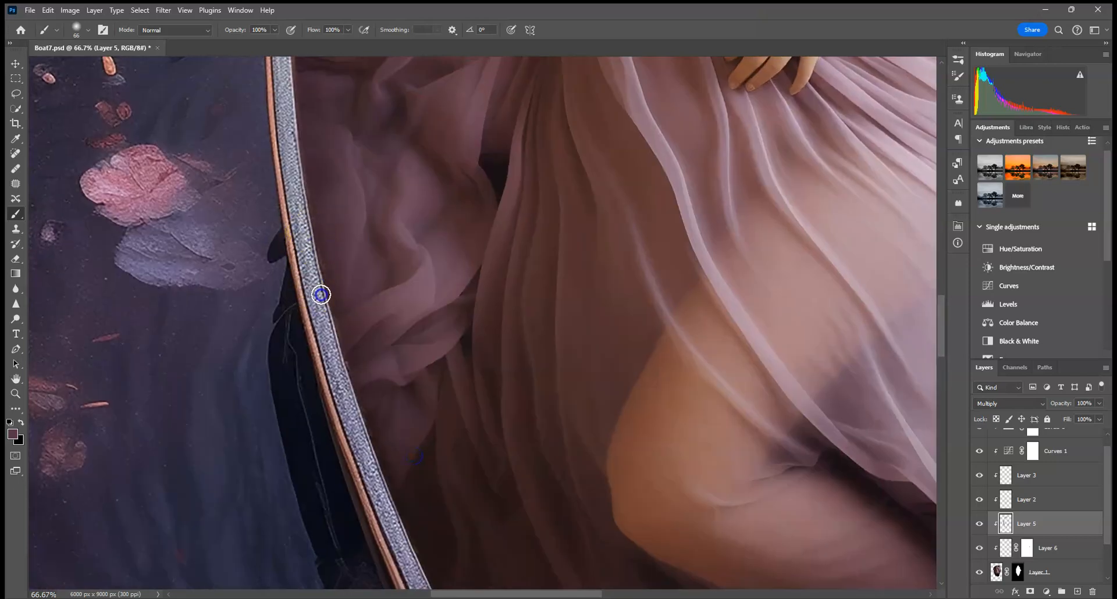
drag(371, 250, 378, 406)
drag(297, 260, 301, 318)
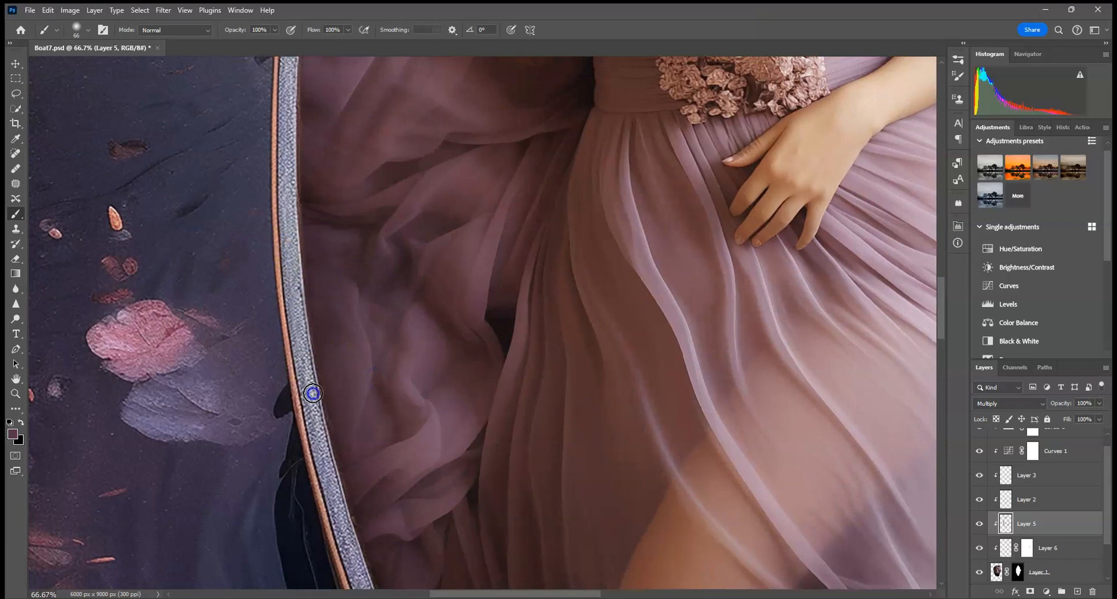
drag(338, 501, 373, 549)
Step: Undo the first stroke beside the woman's waist and repaint the shadow along that stretch of the left rim
drag(341, 239, 368, 369)
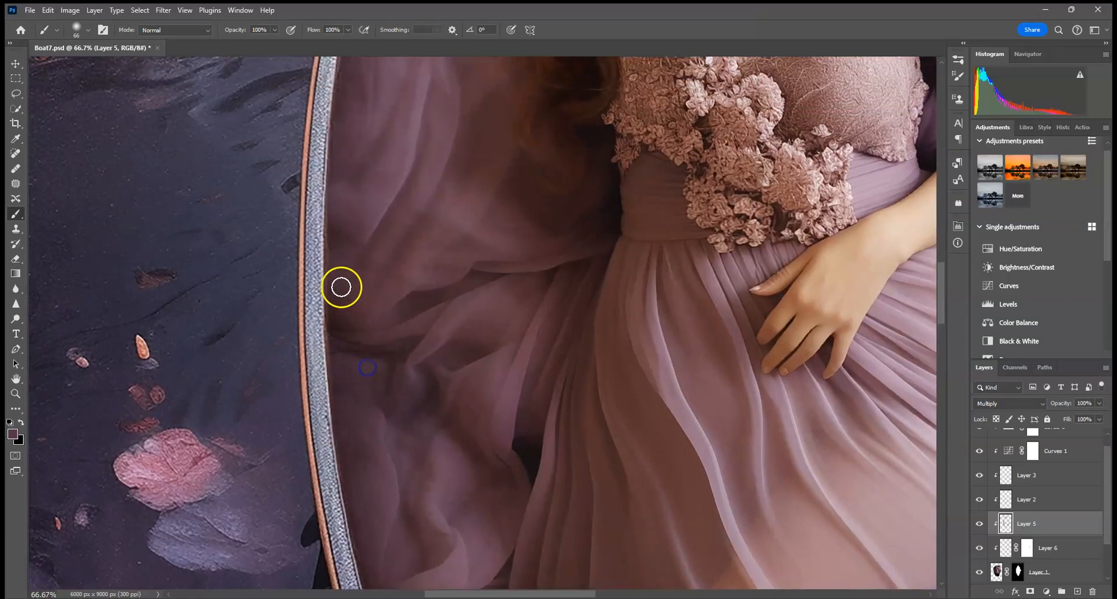
drag(323, 272, 332, 336)
click(47, 10)
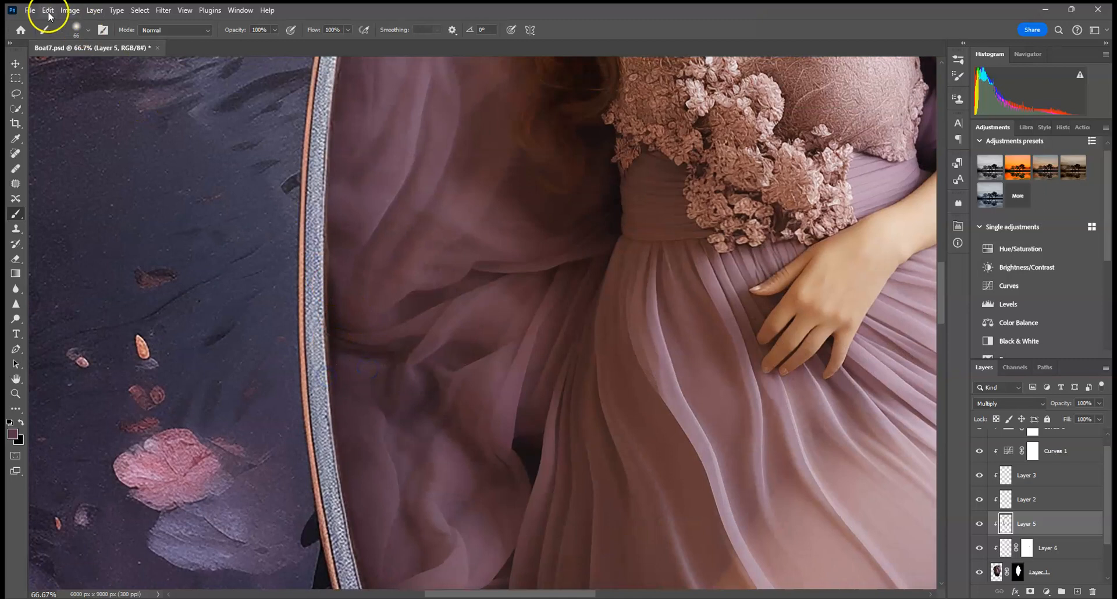
click(48, 23)
drag(319, 294, 321, 360)
drag(325, 157, 324, 384)
drag(323, 407, 327, 485)
Step: Paint the Layer 5 shadow along the upper left rim, past the woman's elbow and raised arm
scroll(374, 439, up, 5)
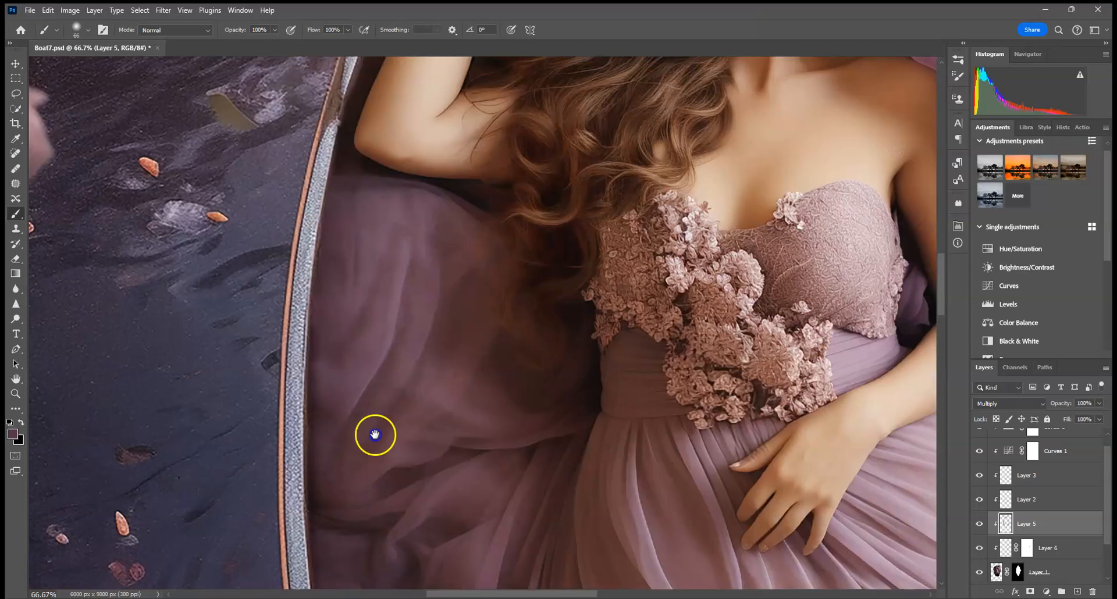
drag(307, 261, 296, 435)
drag(332, 184, 310, 276)
drag(401, 238, 369, 399)
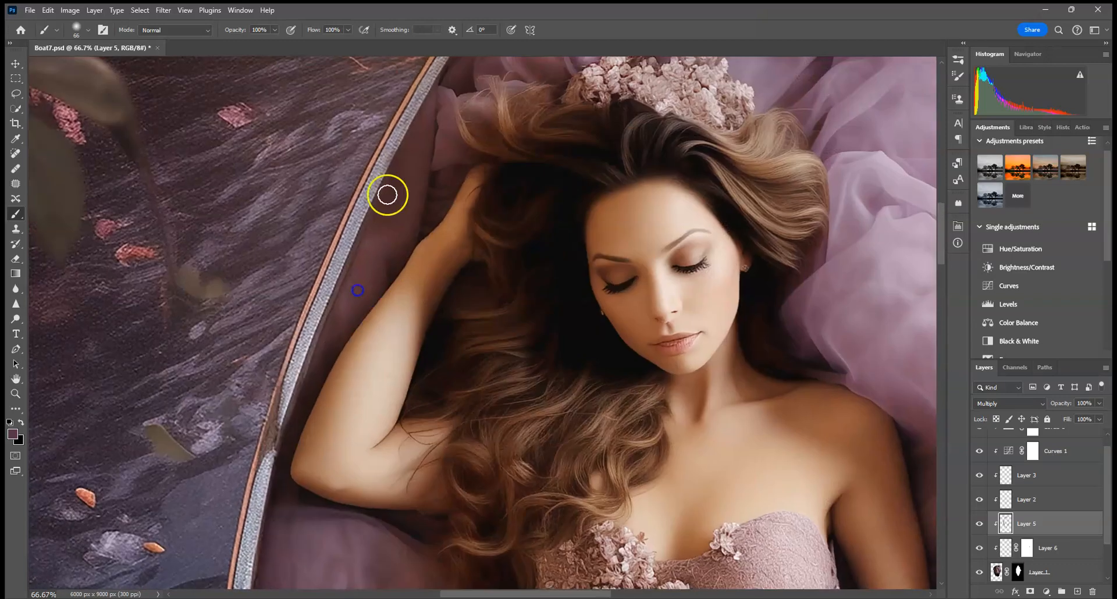
drag(339, 284, 306, 362)
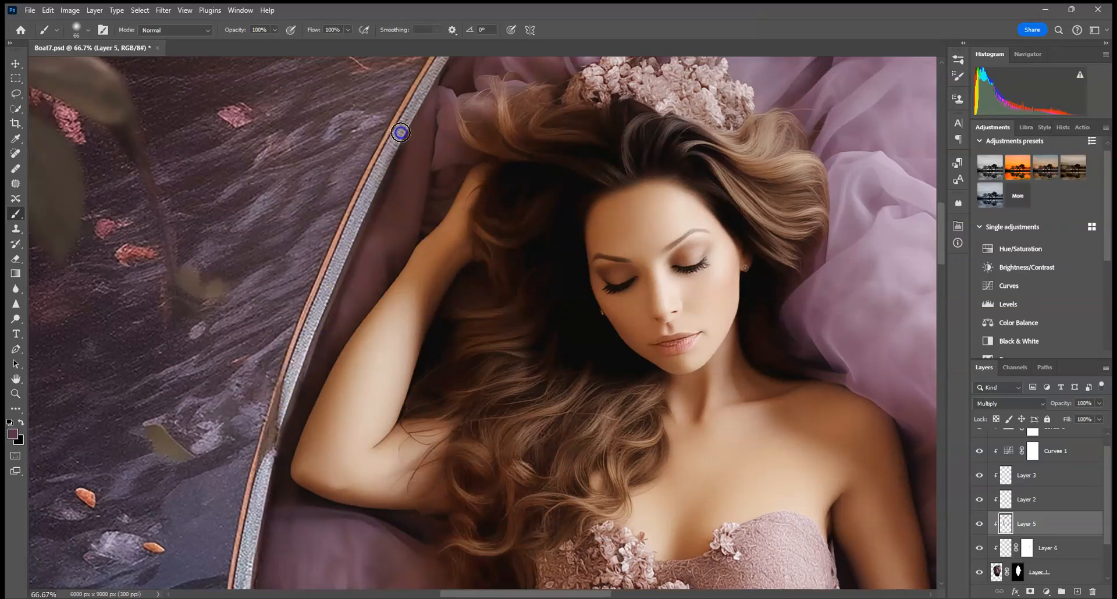
drag(532, 112, 412, 195)
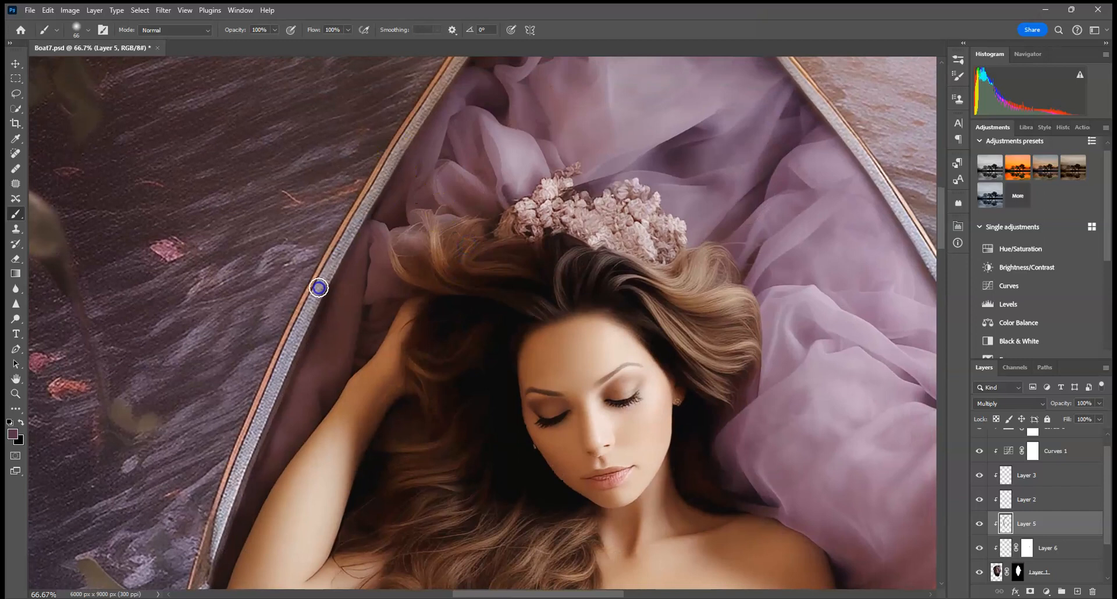
drag(638, 103, 546, 222)
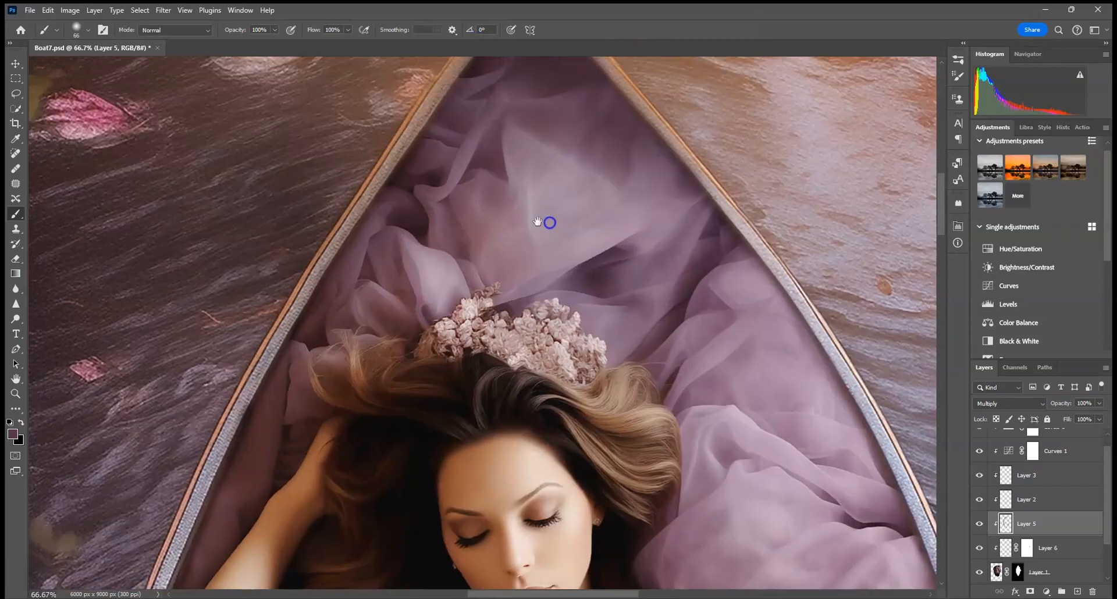
Step: Fit the whole image in view and toggle Layer 5's visibility to compare the composite with and without its shadows
key(ctrl+0)
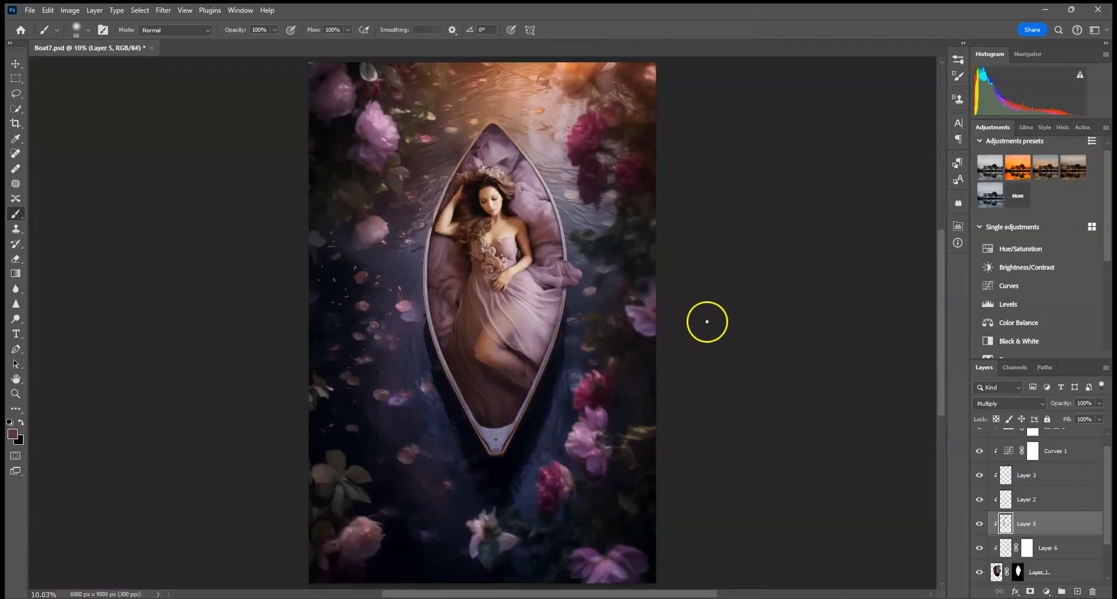
click(979, 524)
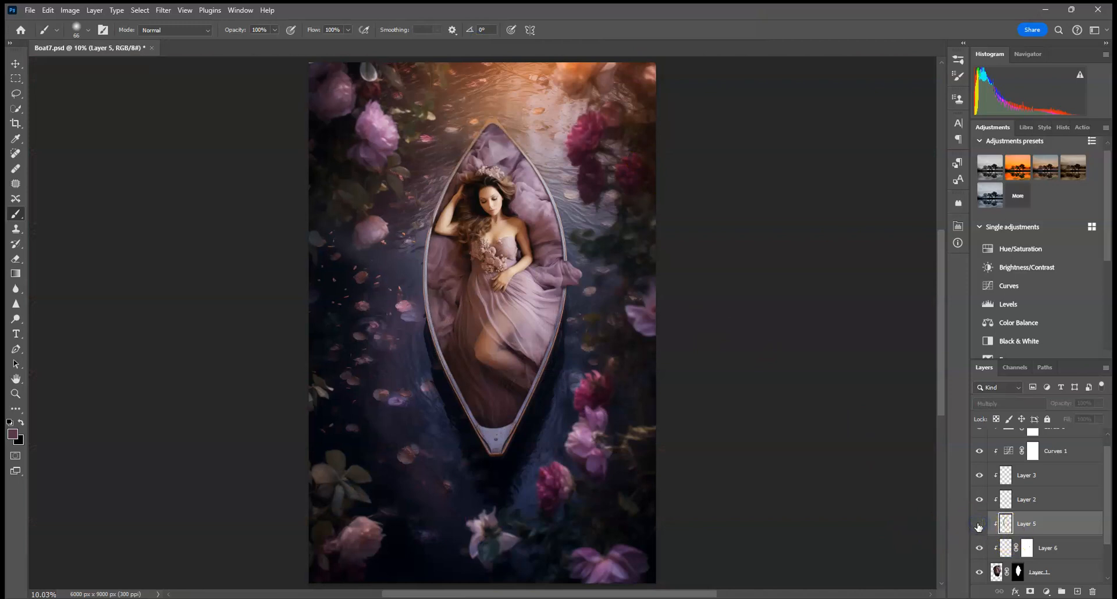
click(979, 524)
click(980, 525)
click(979, 525)
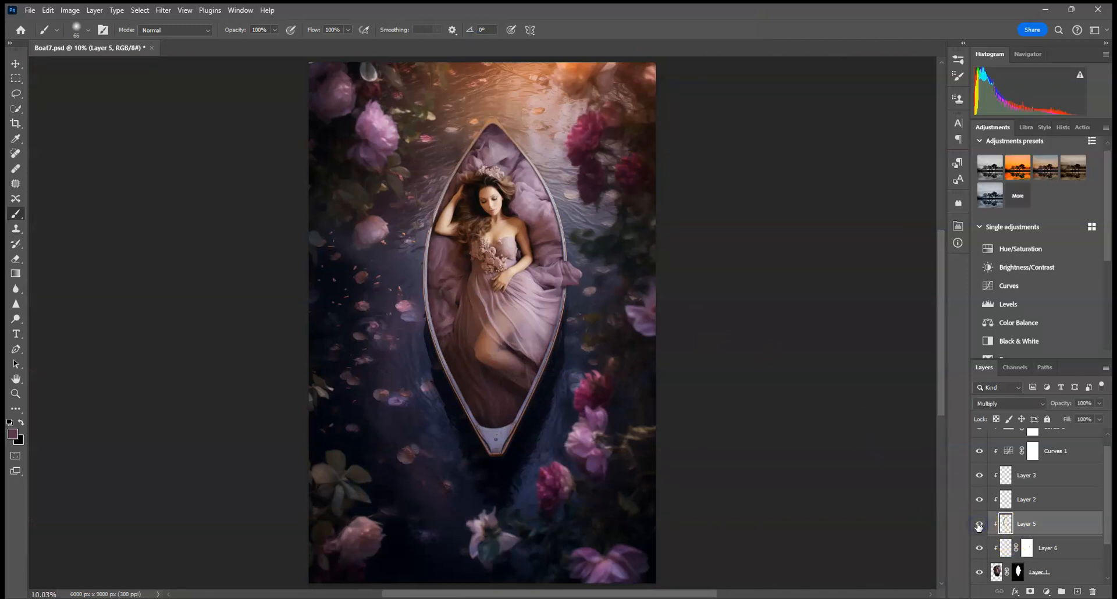
click(979, 525)
click(979, 525)
Step: Examine the blended woman and boat rim up close and across the full composite
key(ctrl+minus)
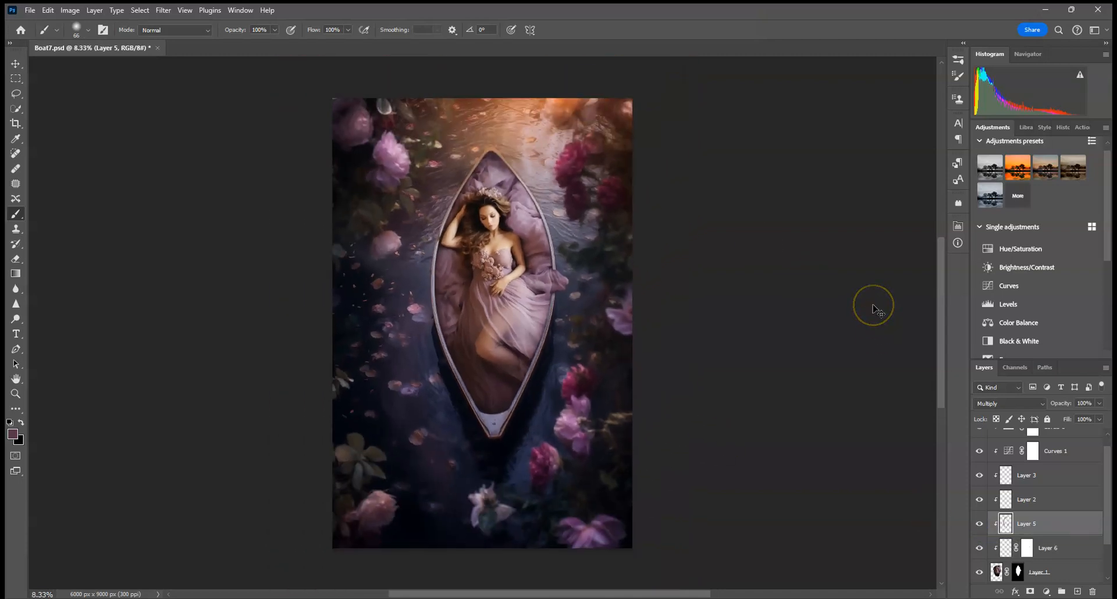
key(ctrl+plus)
key(ctrl+plus)
key(ctrl+plus)
key(ctrl+plus)
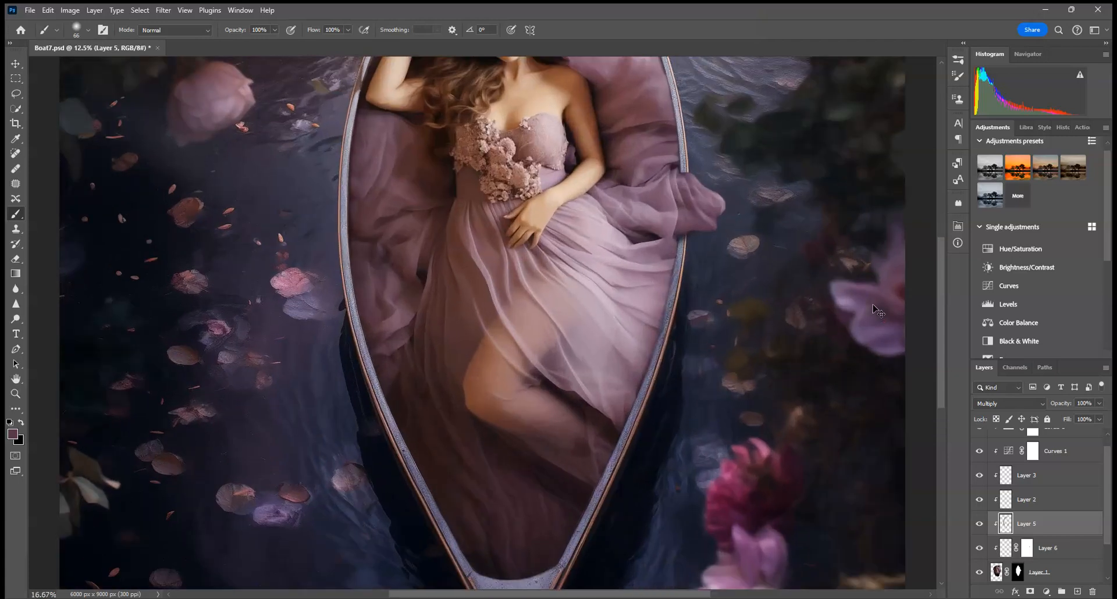
drag(824, 225, 782, 338)
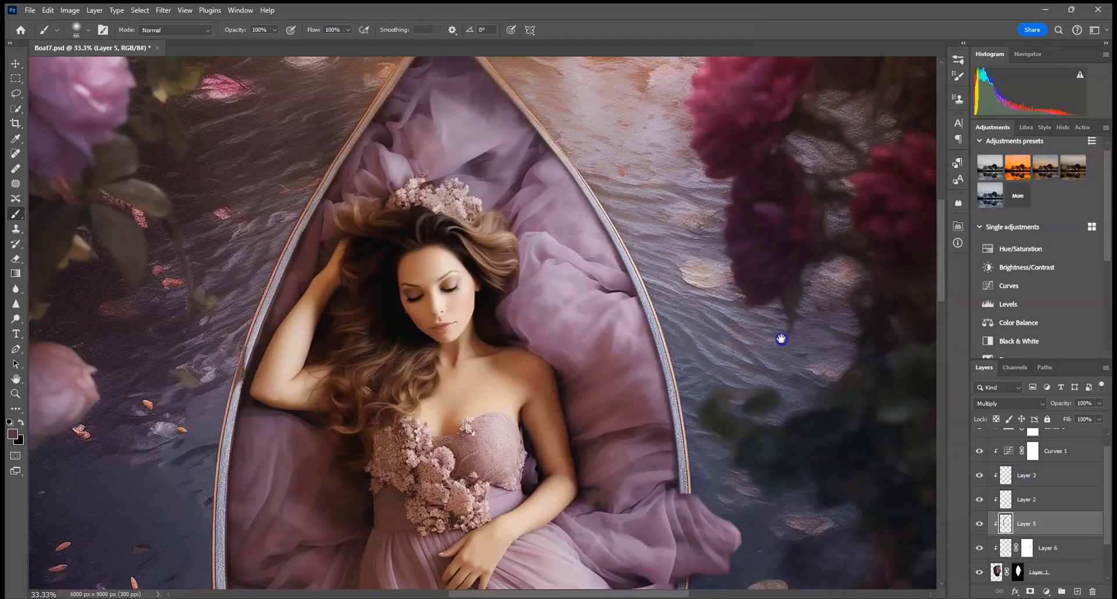
key(ctrl+0)
key(ctrl+minus)
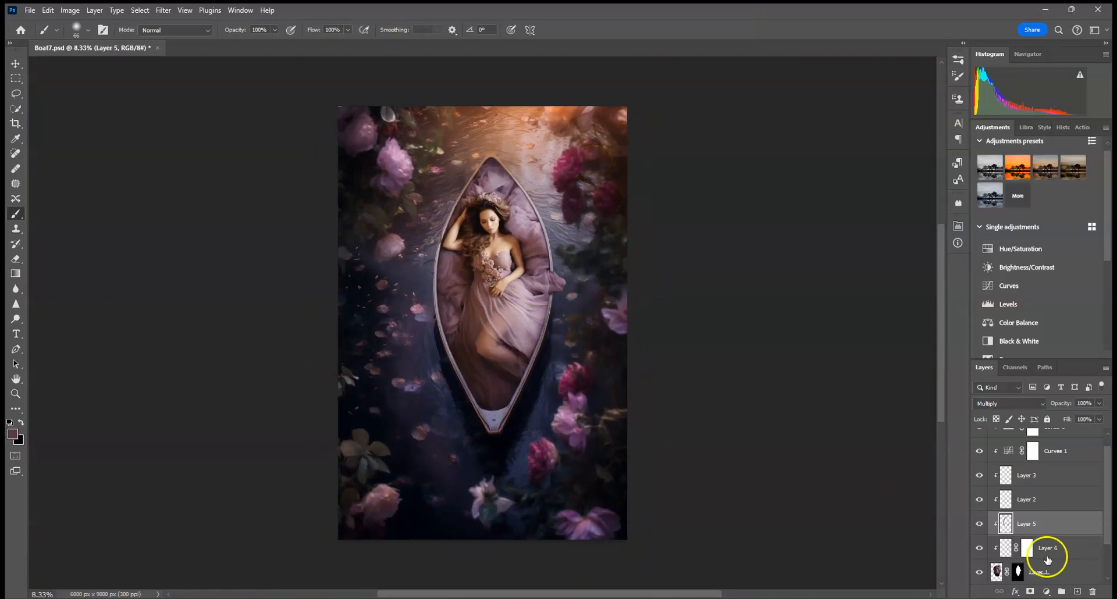
Step: Select the woman's layer pixels and set the Dodge tool to Midtones with a 369 px soft brush
click(997, 572)
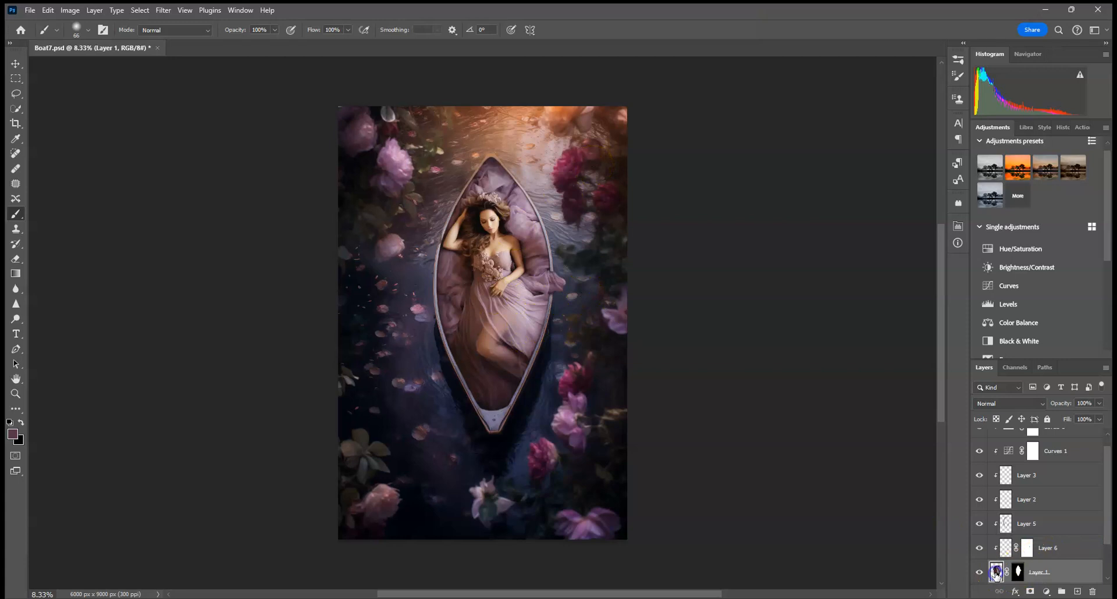
click(17, 320)
click(12, 321)
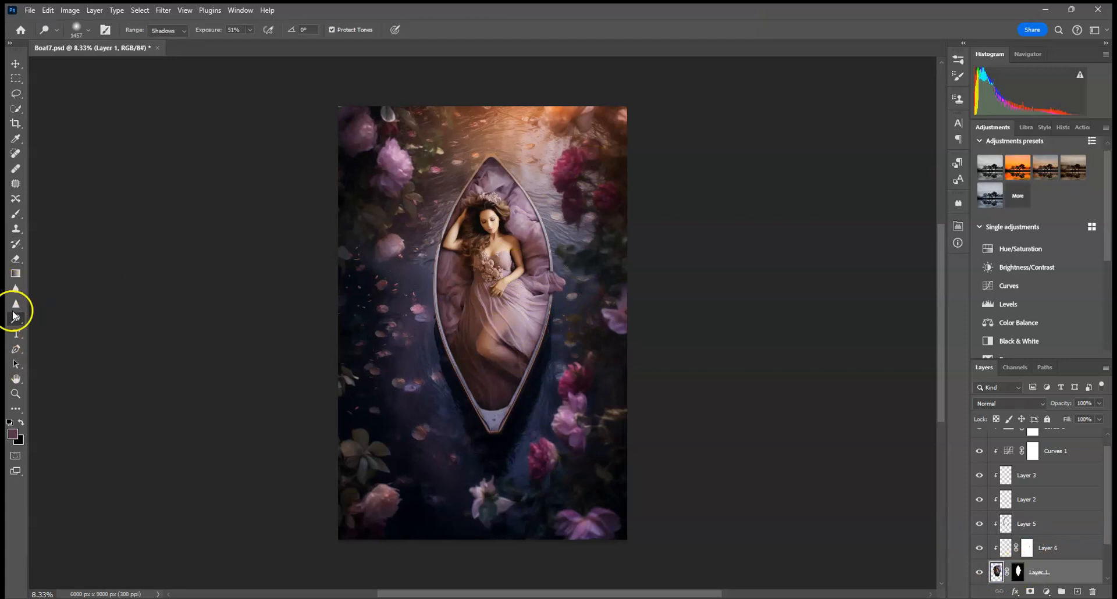
click(161, 50)
drag(578, 287, 499, 259)
click(87, 27)
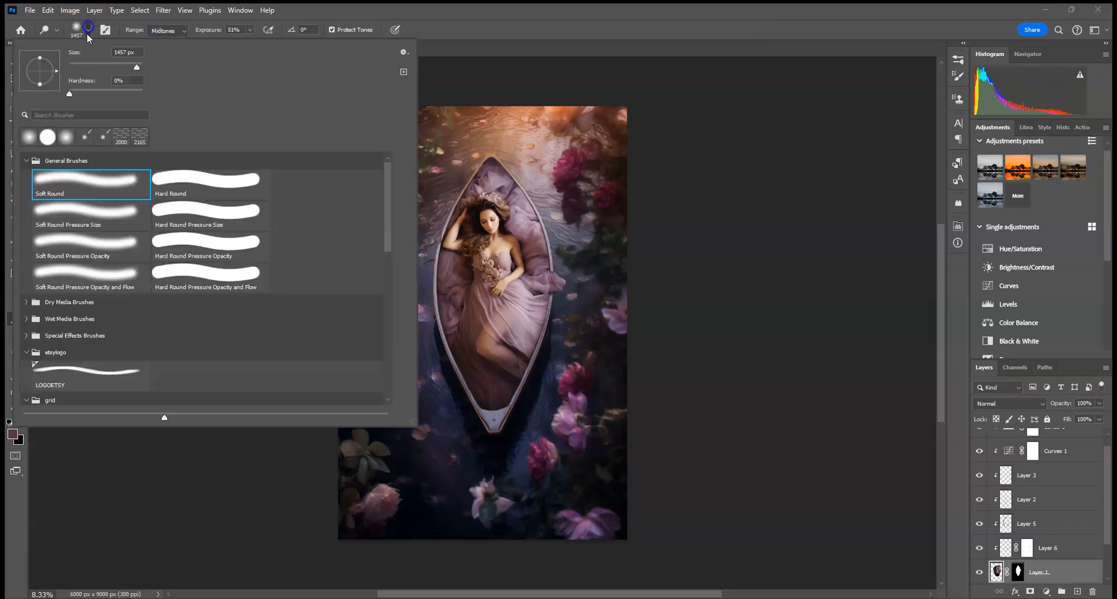
drag(126, 66, 128, 66)
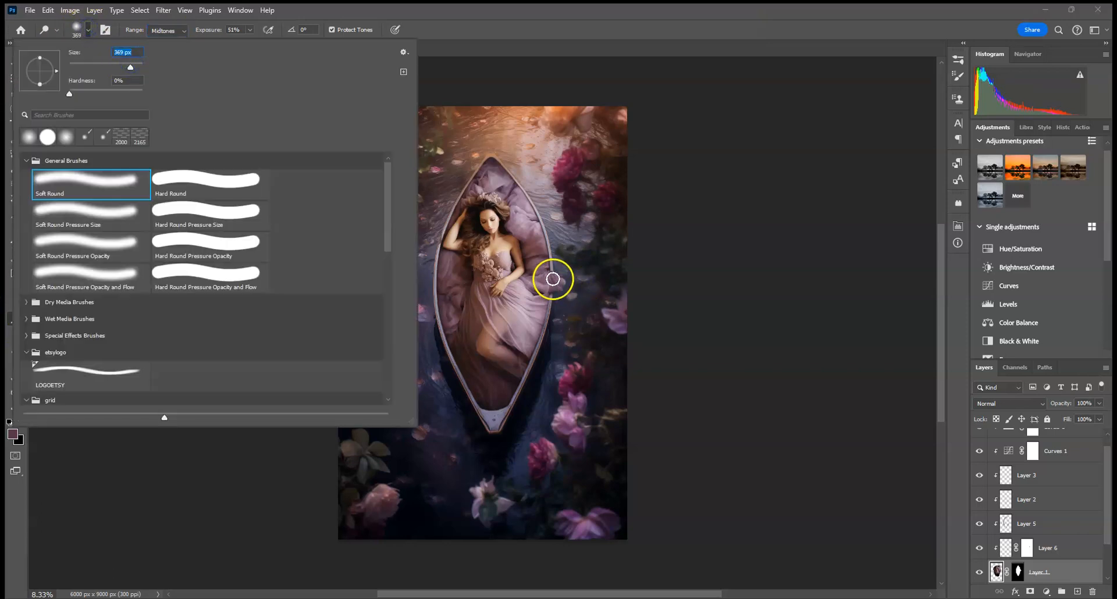
Step: Try dodging the fabric fold over the right rim, and revert the history to before the Dodge strokes
click(552, 279)
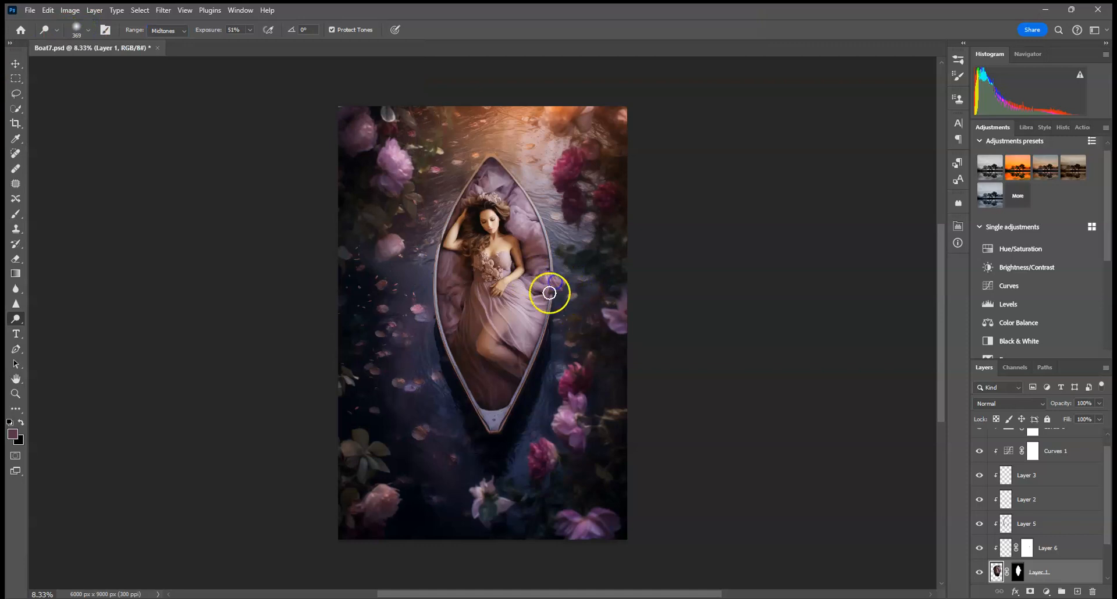
click(1061, 127)
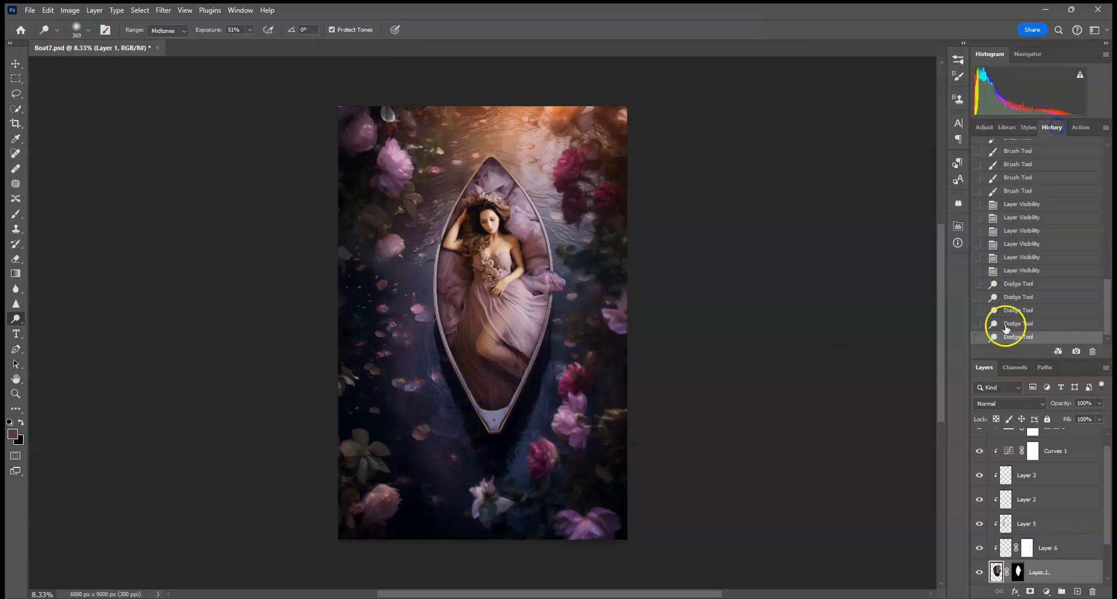
click(1022, 272)
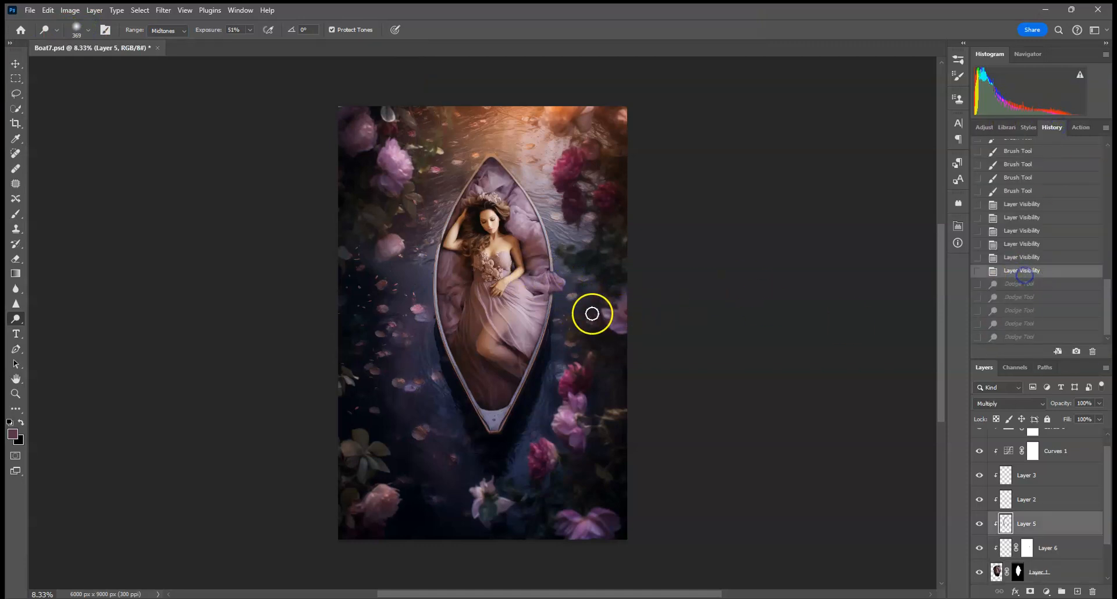
Step: Dodge the midtones of the fabric fold overhanging the right rim, returning to the woman's layer pixels for the brightening stroke
click(547, 287)
click(557, 279)
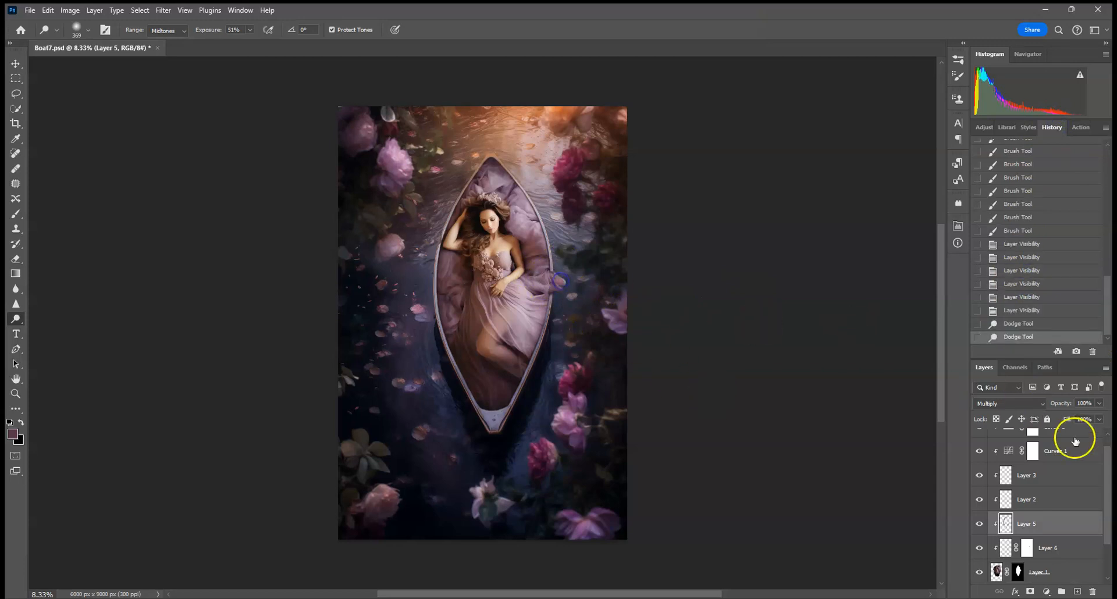
scroll(1041, 489, down, 2)
click(998, 524)
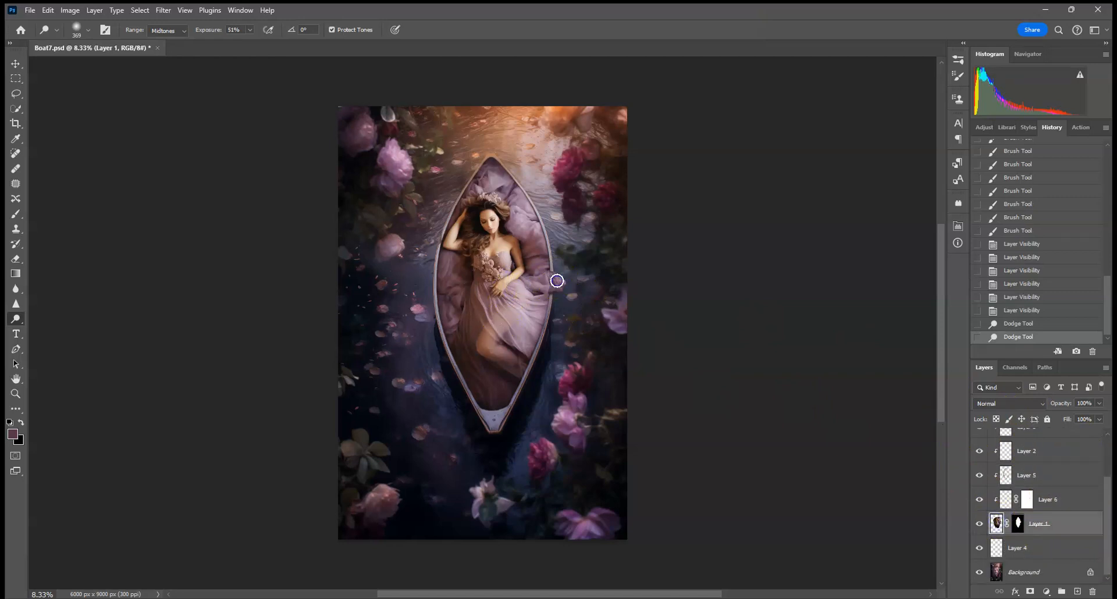
drag(545, 275, 556, 268)
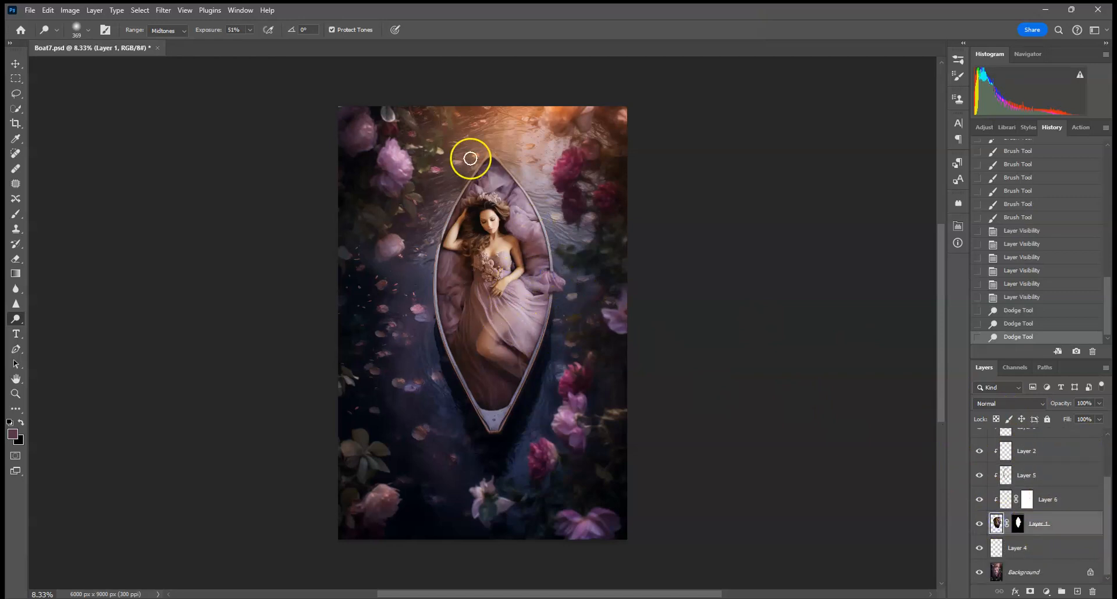
Step: Dodge the midtones of the draped fabric and dress using a 432 px soft brush at 21% exposure
click(86, 29)
drag(131, 63, 134, 63)
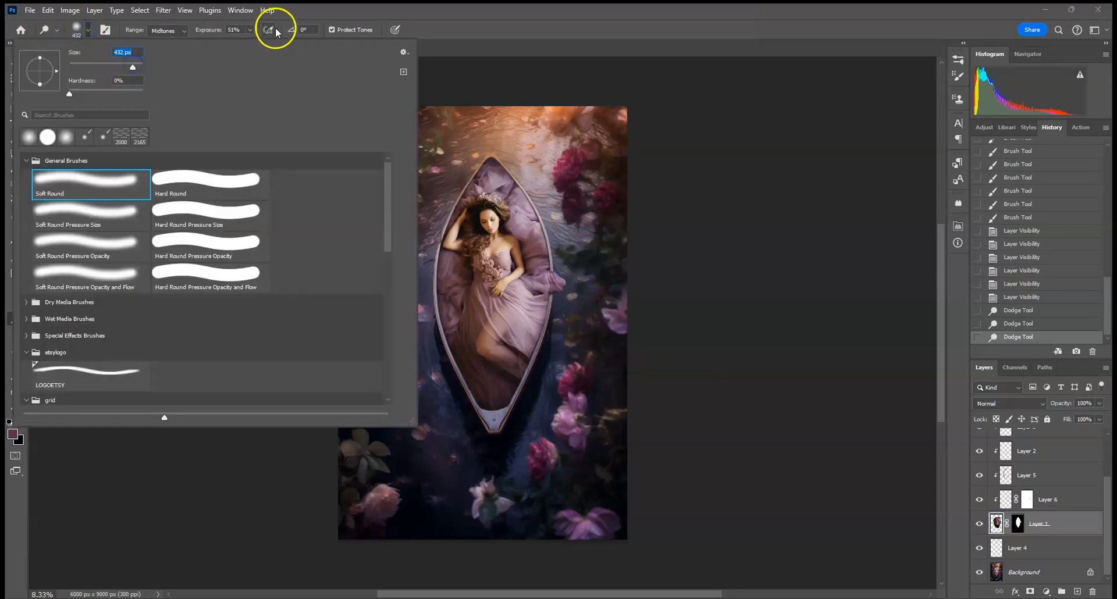
drag(250, 29, 234, 36)
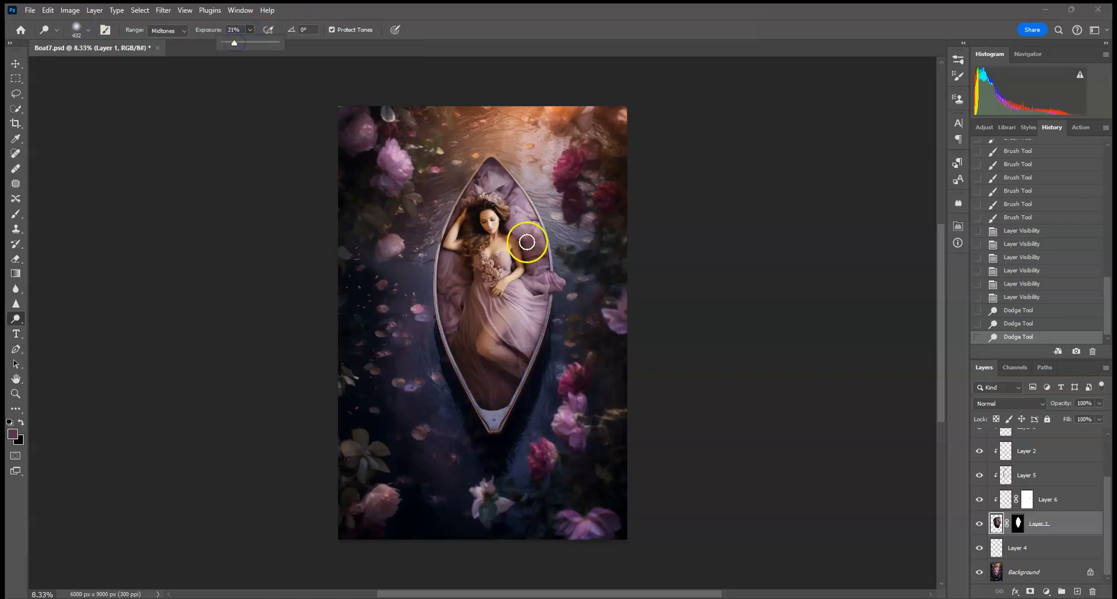
mouse_move(521, 223)
mouse_down()
mouse_move(531, 232)
mouse_move(516, 193)
mouse_move(489, 176)
mouse_up()
mouse_move(489, 214)
mouse_down()
mouse_move(497, 247)
mouse_move(458, 236)
mouse_move(484, 288)
mouse_move(523, 308)
mouse_move(498, 321)
mouse_move(527, 329)
mouse_move(484, 296)
mouse_move(478, 305)
mouse_move(450, 272)
mouse_up()
mouse_move(531, 299)
mouse_down()
mouse_move(549, 269)
mouse_move(556, 282)
mouse_up()
drag(525, 227, 499, 183)
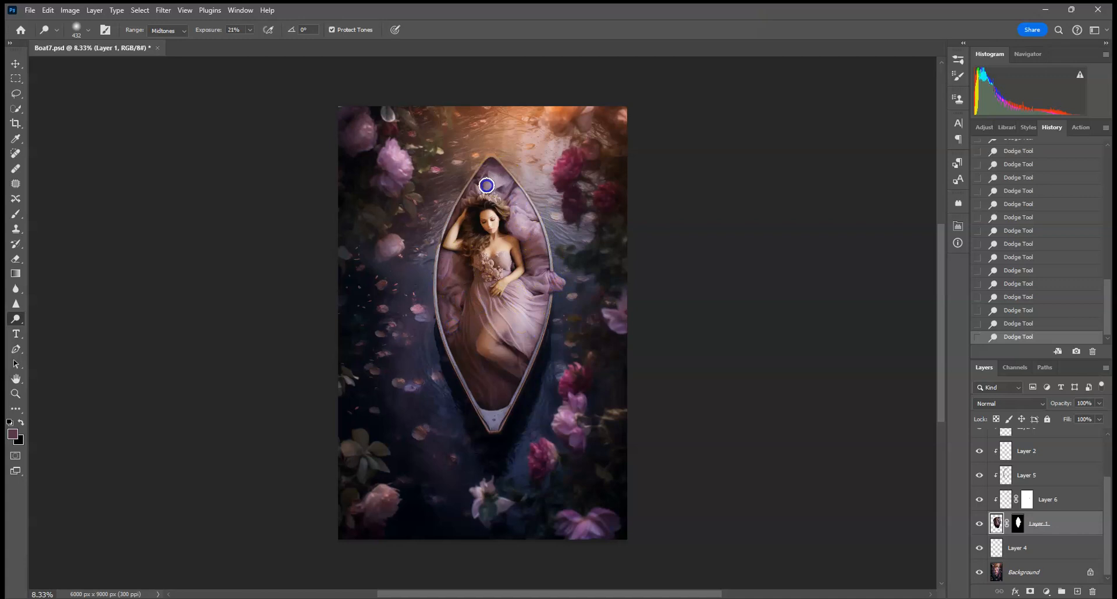
mouse_move(529, 294)
mouse_down()
mouse_move(516, 326)
mouse_move(478, 359)
mouse_up()
drag(523, 266, 495, 226)
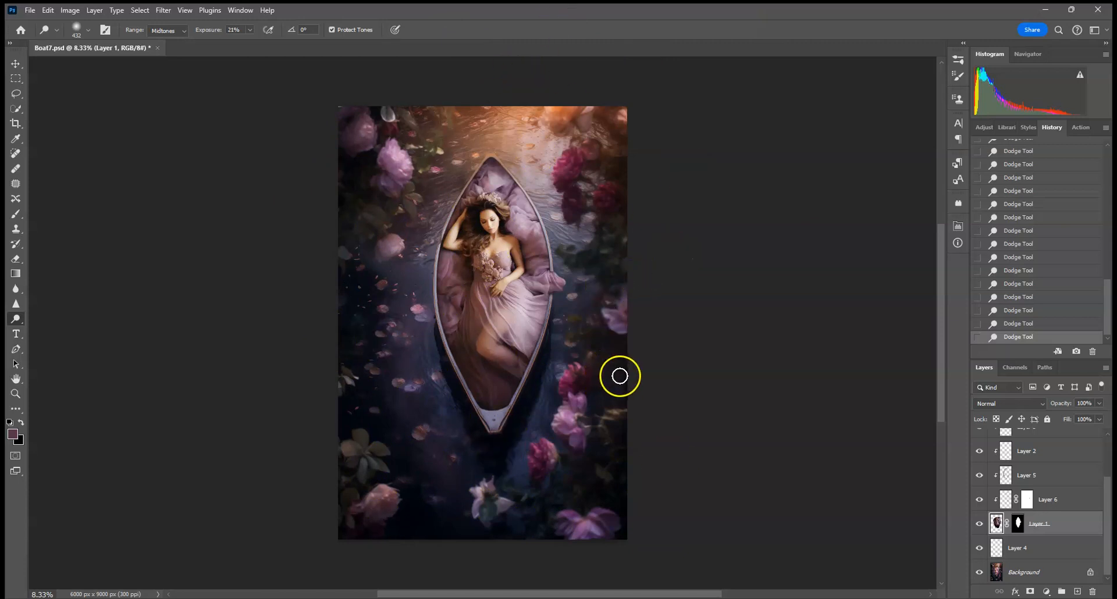
Step: Set the Brush tool to a 511 px soft brush and sample the purple of a flower at the image's right edge
click(12, 216)
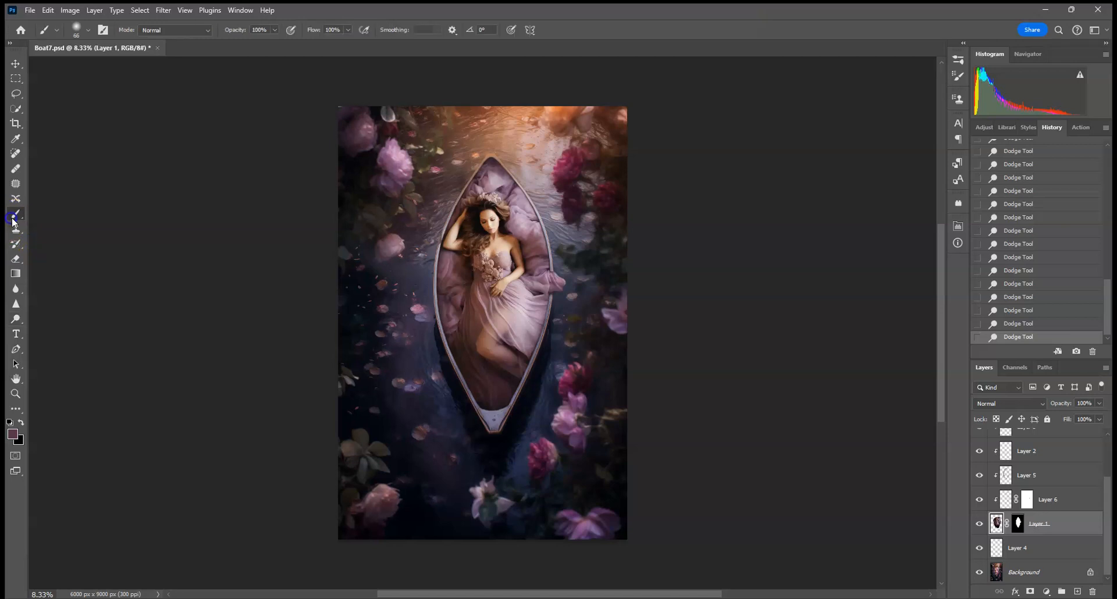
click(89, 31)
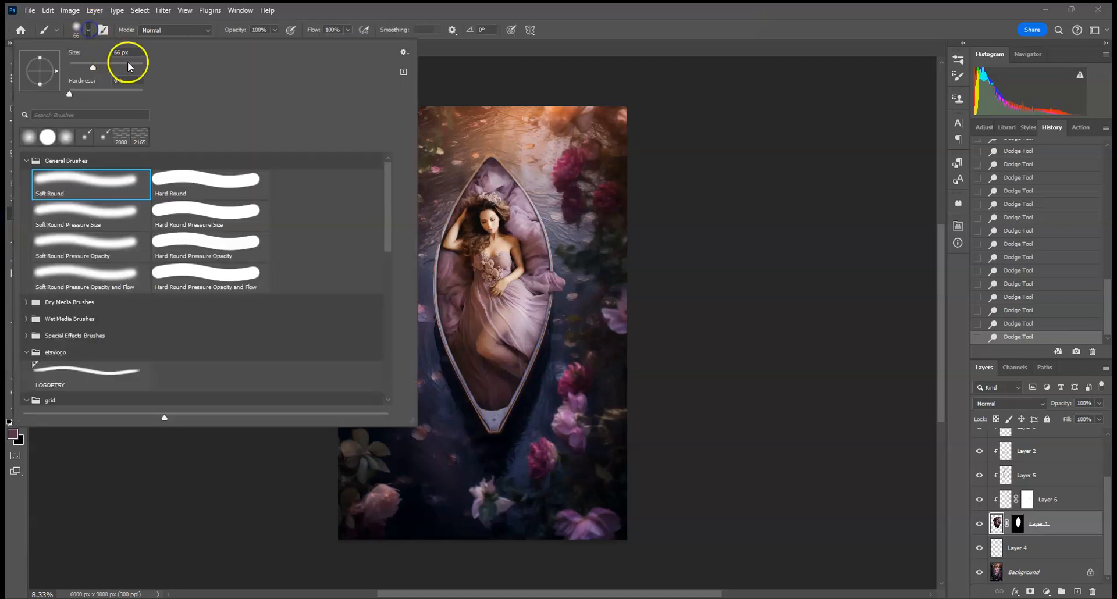
drag(128, 66, 135, 66)
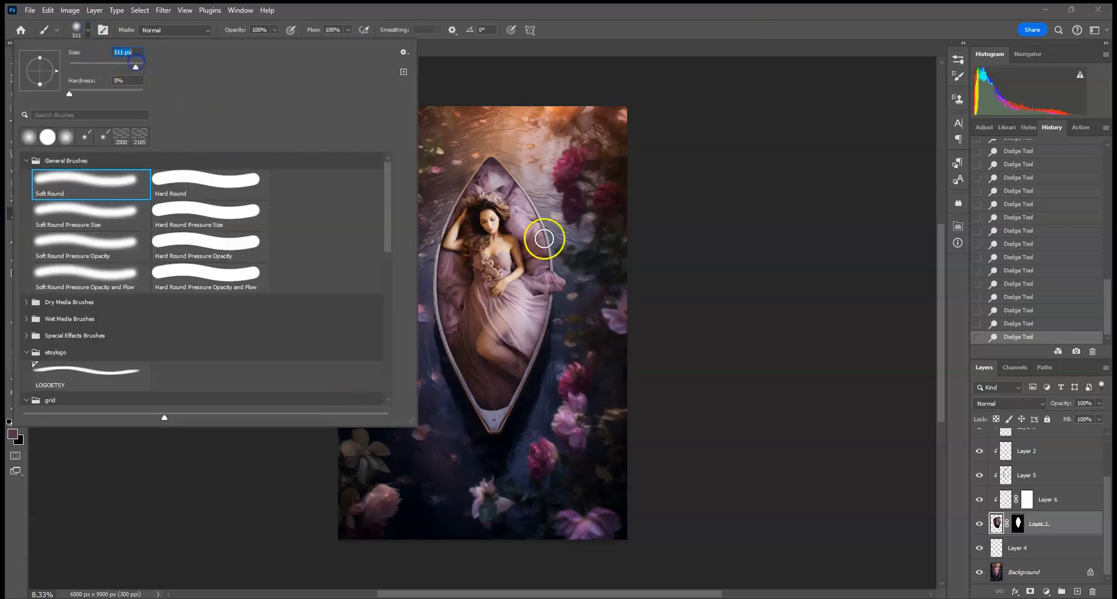
click(622, 335)
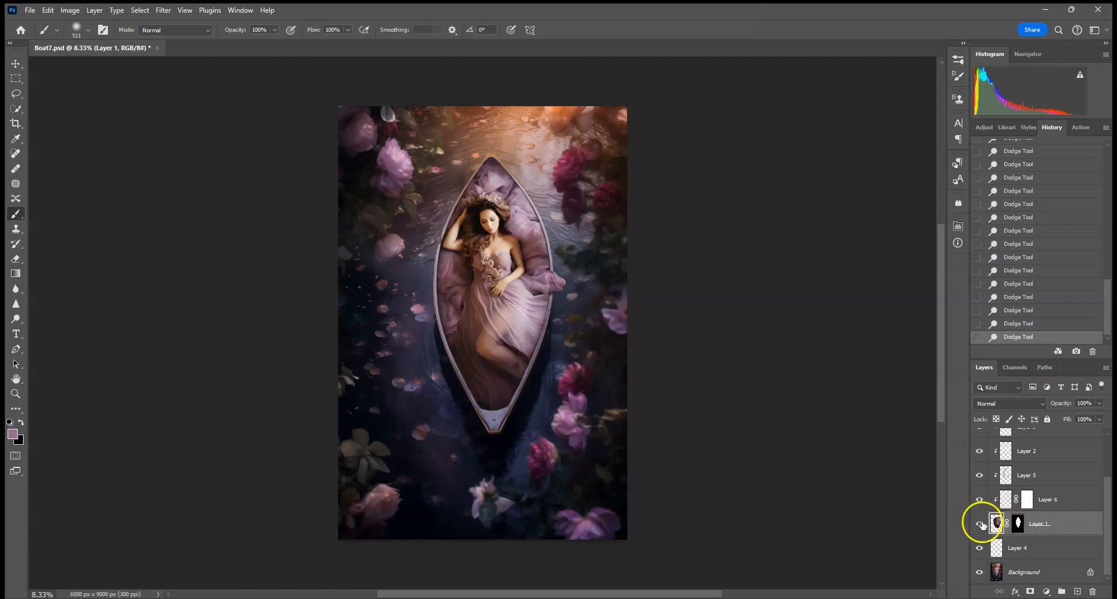
Step: Add a clipped Solid Color fill layer of 986a91 above the woman's layer and set its opacity to 4%
click(1045, 595)
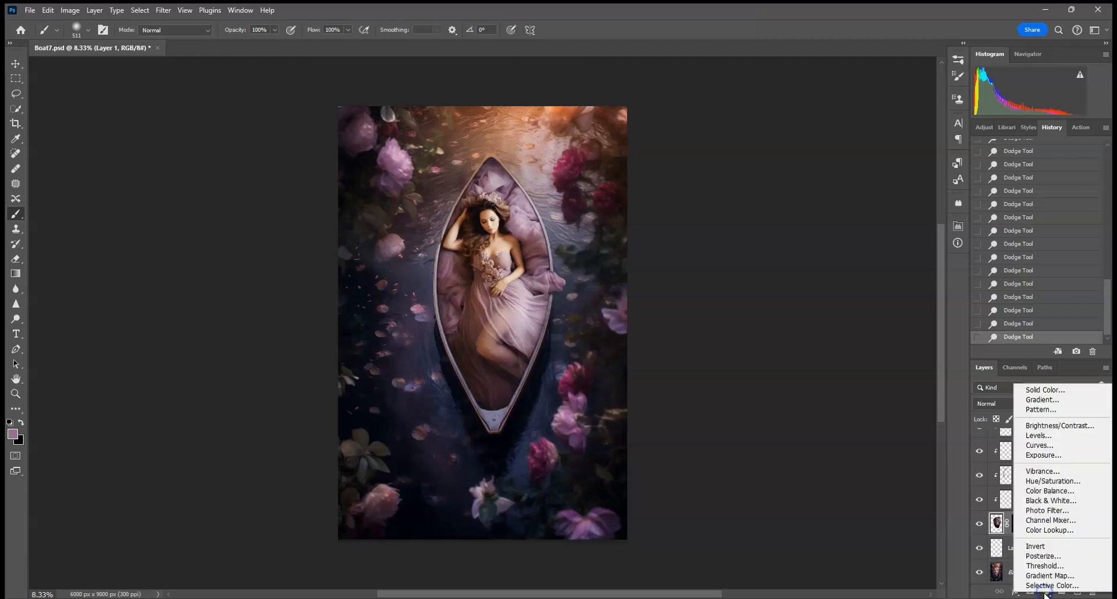
click(1046, 390)
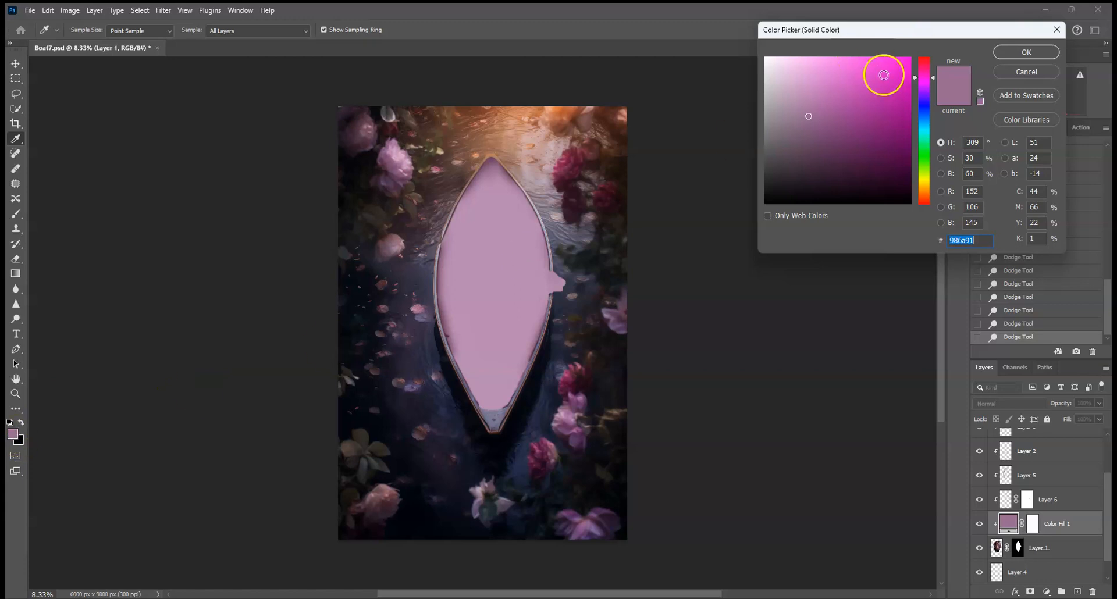
click(1053, 52)
click(1098, 404)
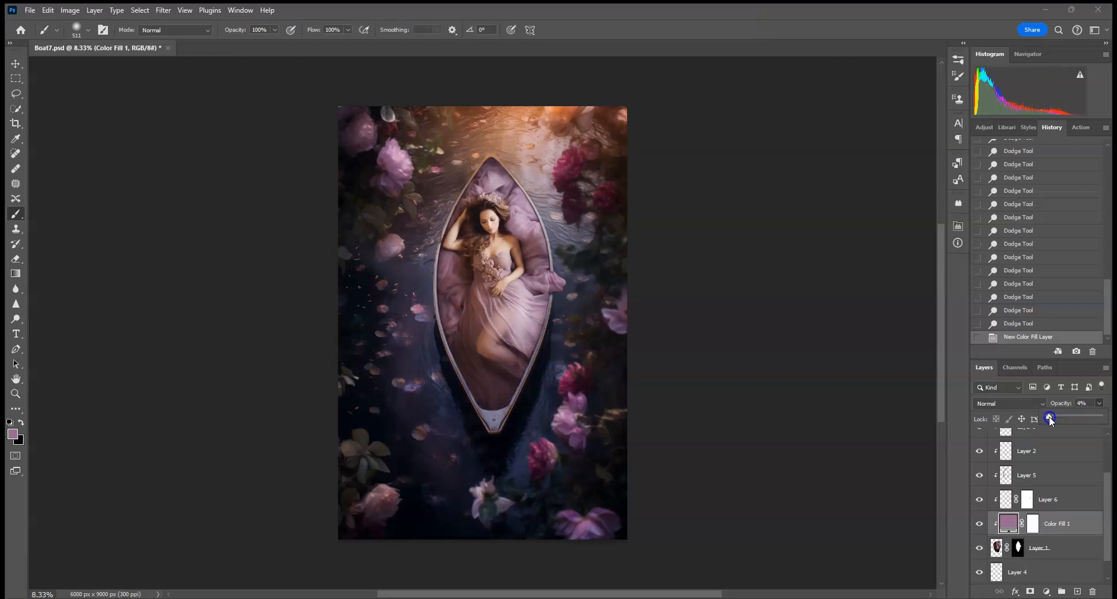
Step: Compare the composite with and without the purple colour fill, both in full view and up close
click(980, 523)
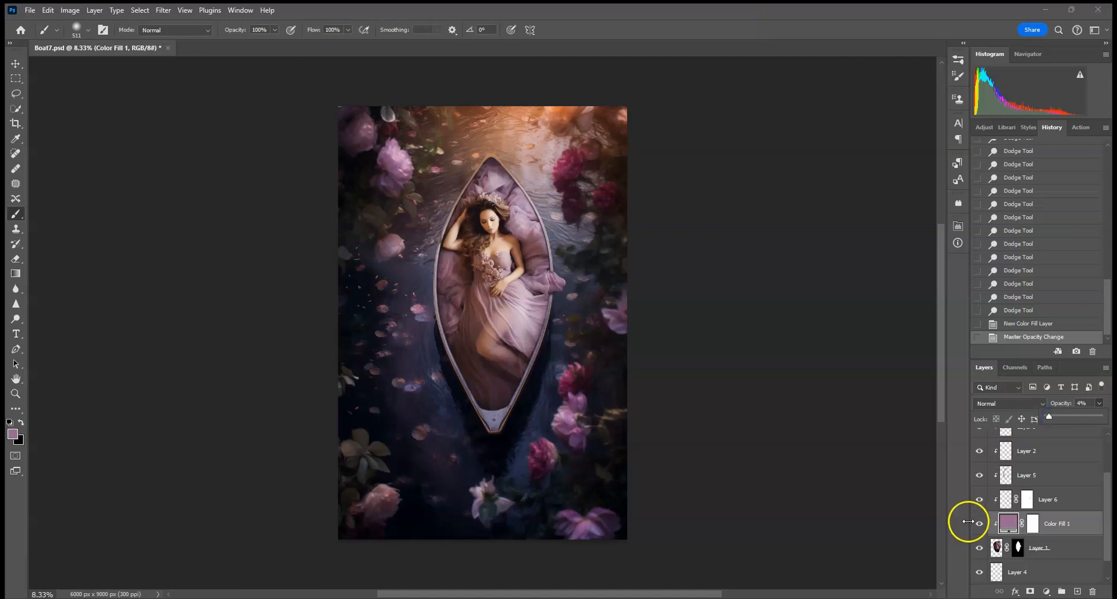
click(979, 524)
click(980, 524)
click(980, 524)
key(ctrl+plus)
key(ctrl+plus)
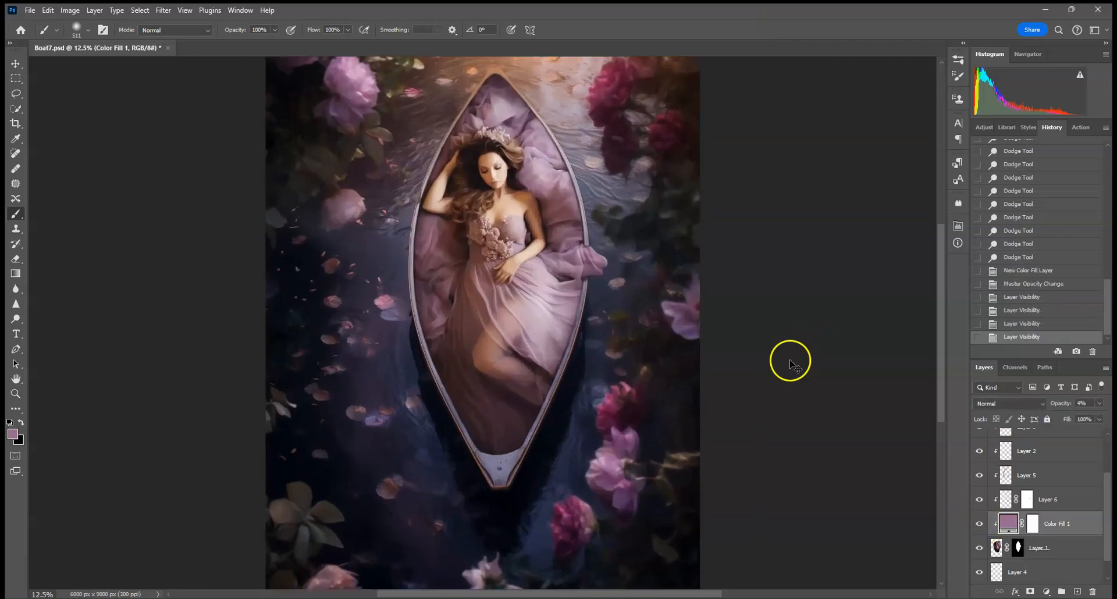
scroll(756, 379, up, 3)
click(978, 525)
click(979, 525)
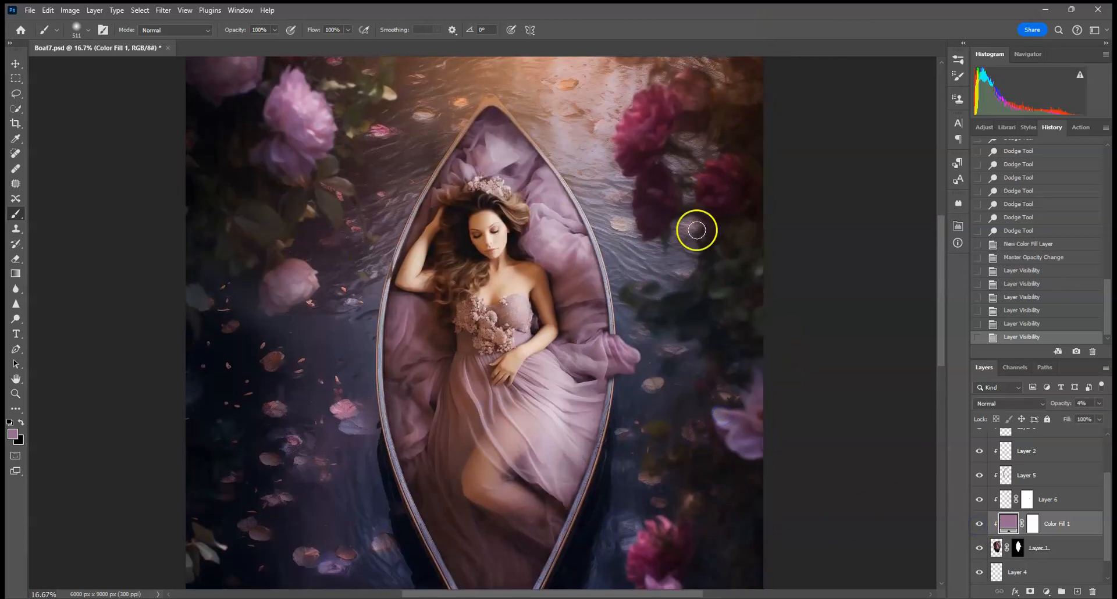
key(ctrl+minus)
key(ctrl+minus)
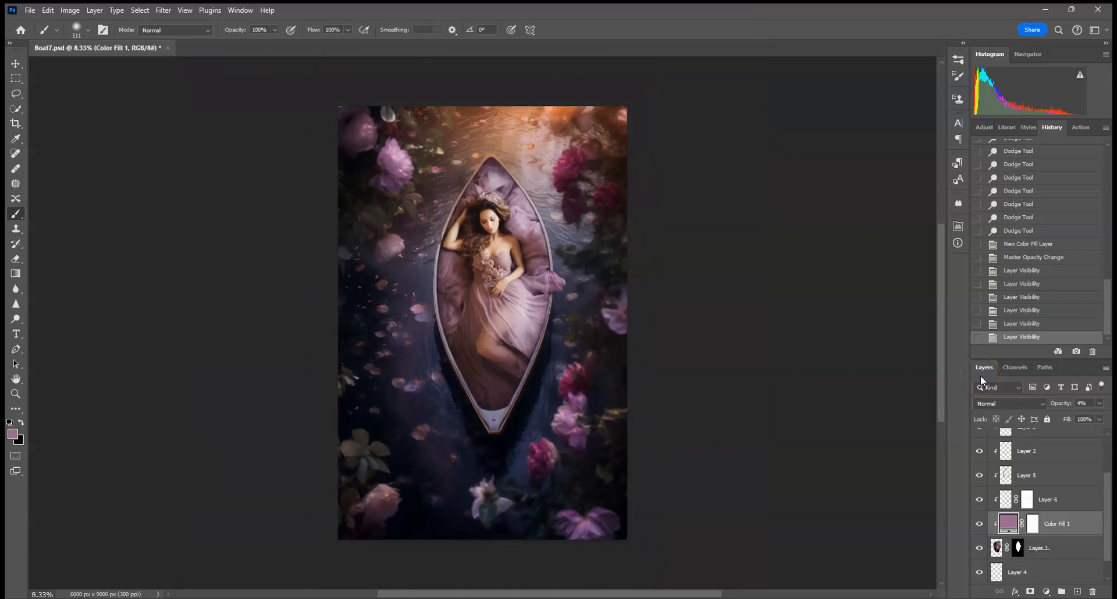
Step: Flatten the image and add a Warming Filter (85) photo filter layer with 78% opacity and 29% density
right_click(1085, 571)
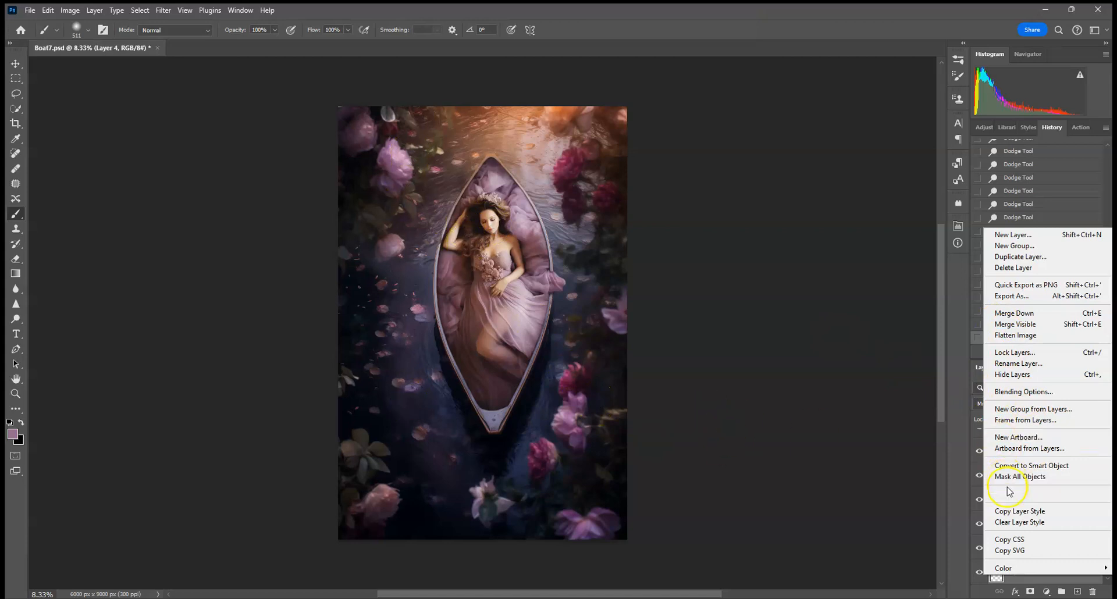
click(1023, 335)
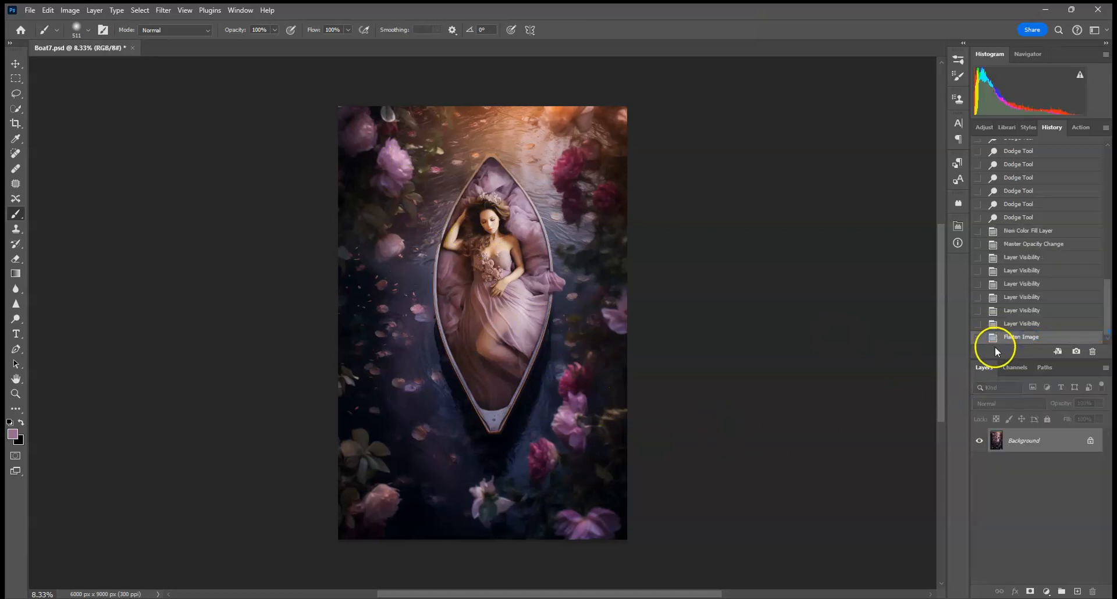
click(984, 126)
drag(1109, 214, 1110, 268)
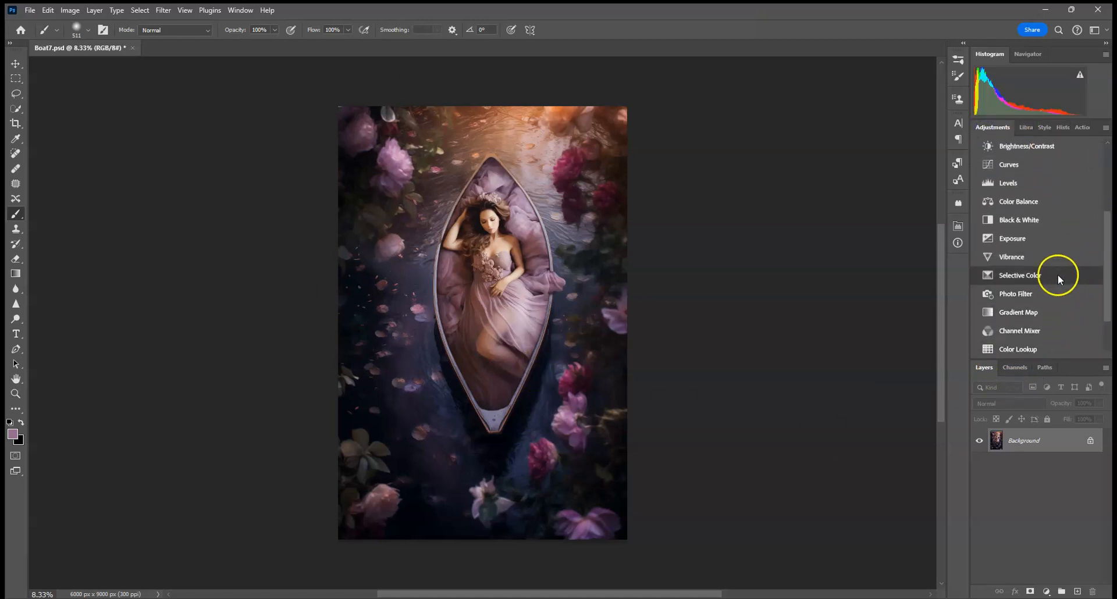
click(1047, 293)
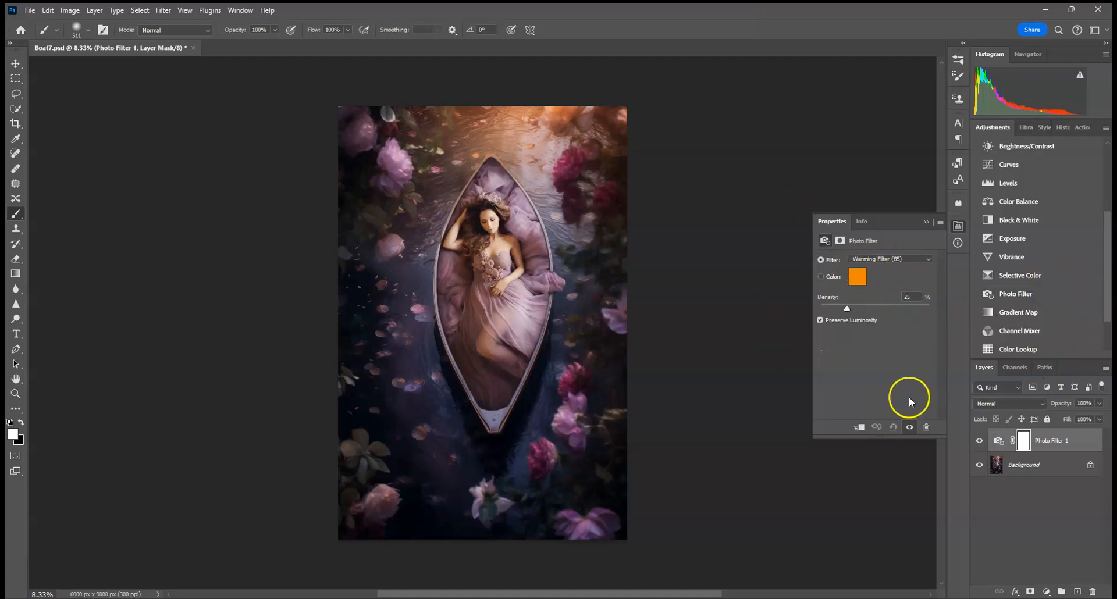
click(1100, 404)
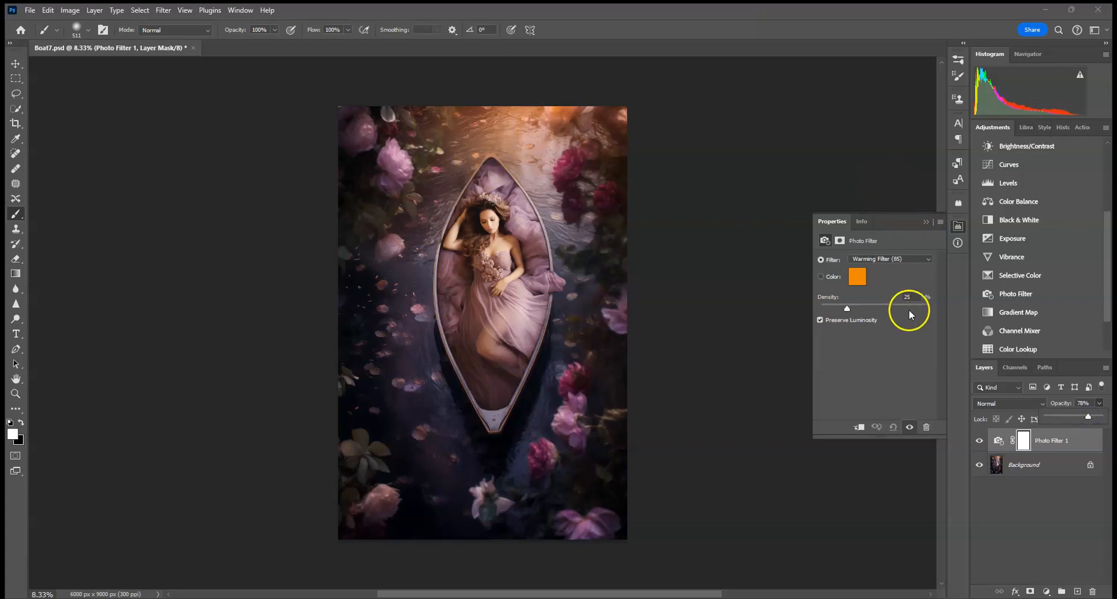
drag(850, 308, 851, 310)
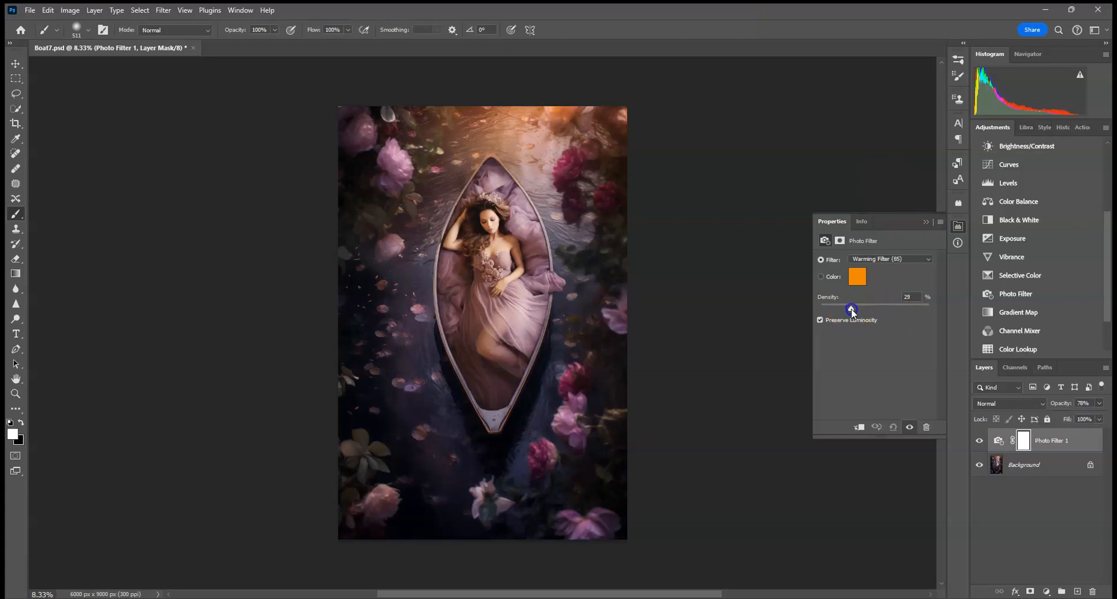
click(926, 222)
Step: Compare the image with and without the warming photo filter, and flatten the image again
click(978, 439)
click(977, 439)
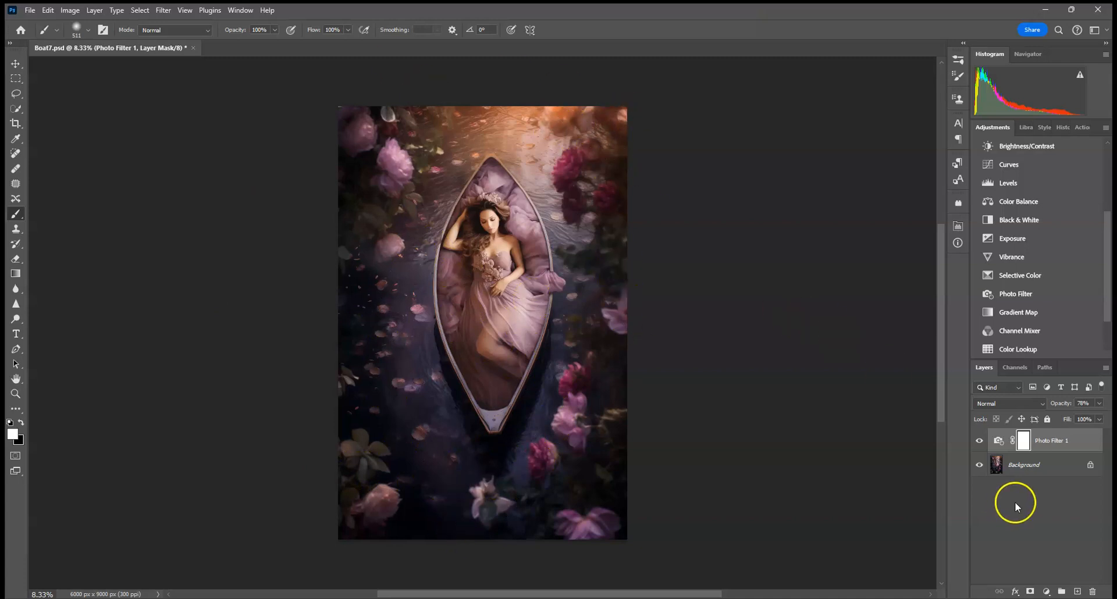
right_click(1035, 468)
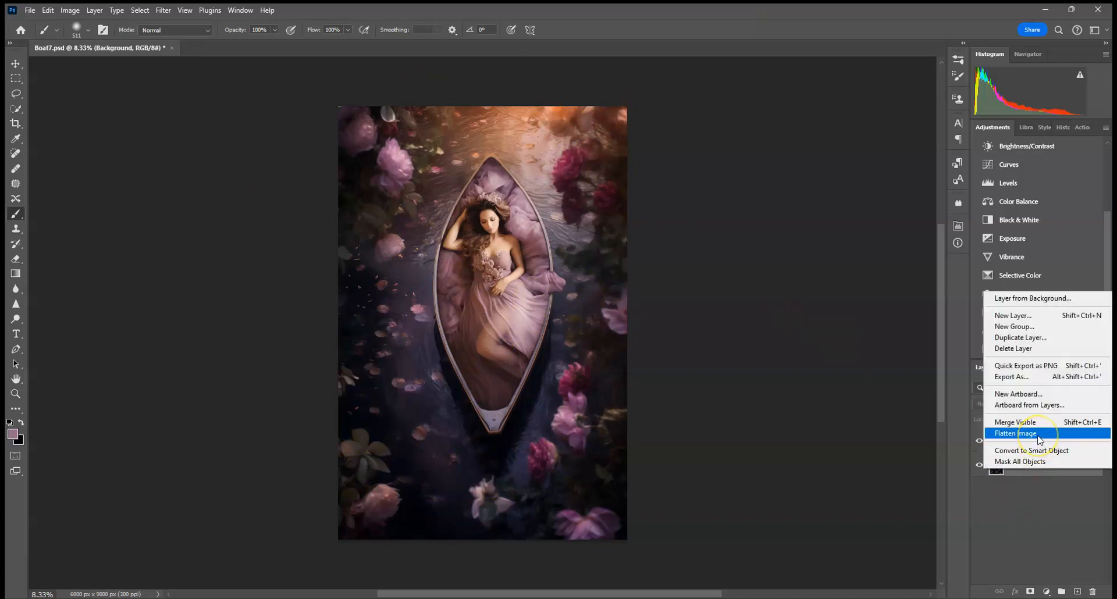
click(1039, 440)
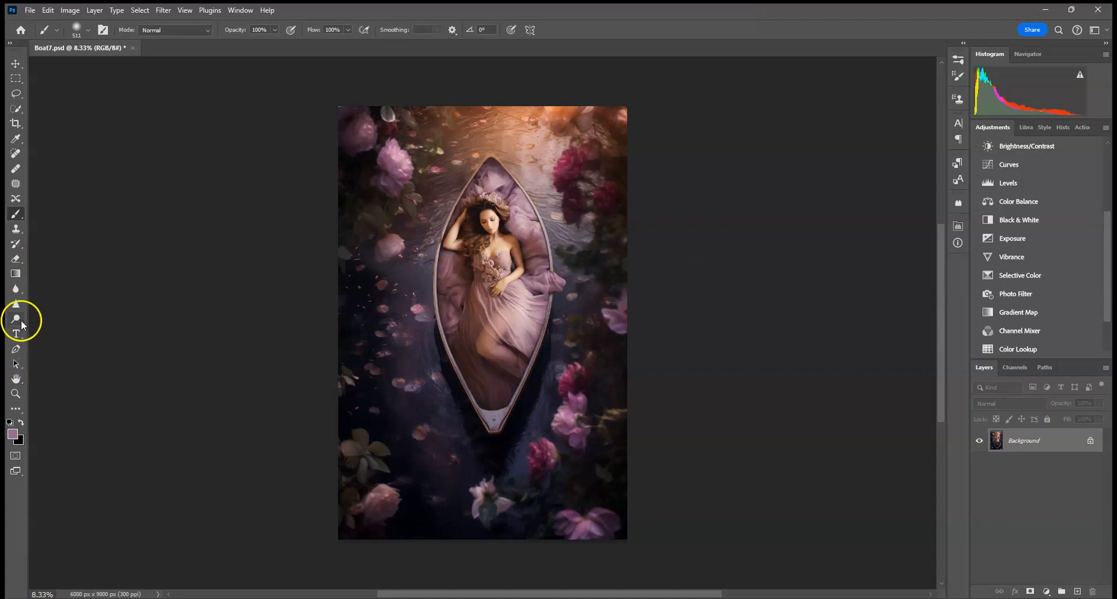
Step: Sharpen the woman's face and upper body using the Sharpen tool with an 1811 px brush at 100% strength, and inspect her up close
click(16, 303)
click(89, 30)
click(139, 66)
drag(483, 215, 491, 227)
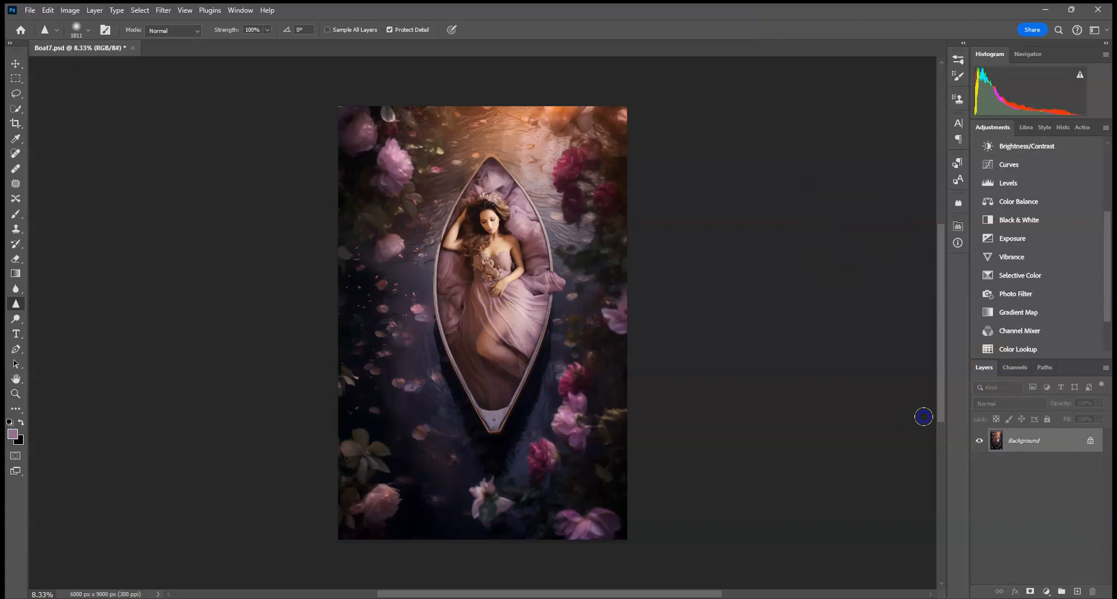
key(ctrl+plus)
key(ctrl+plus)
key(ctrl+plus)
key(ctrl+plus)
key(ctrl+plus)
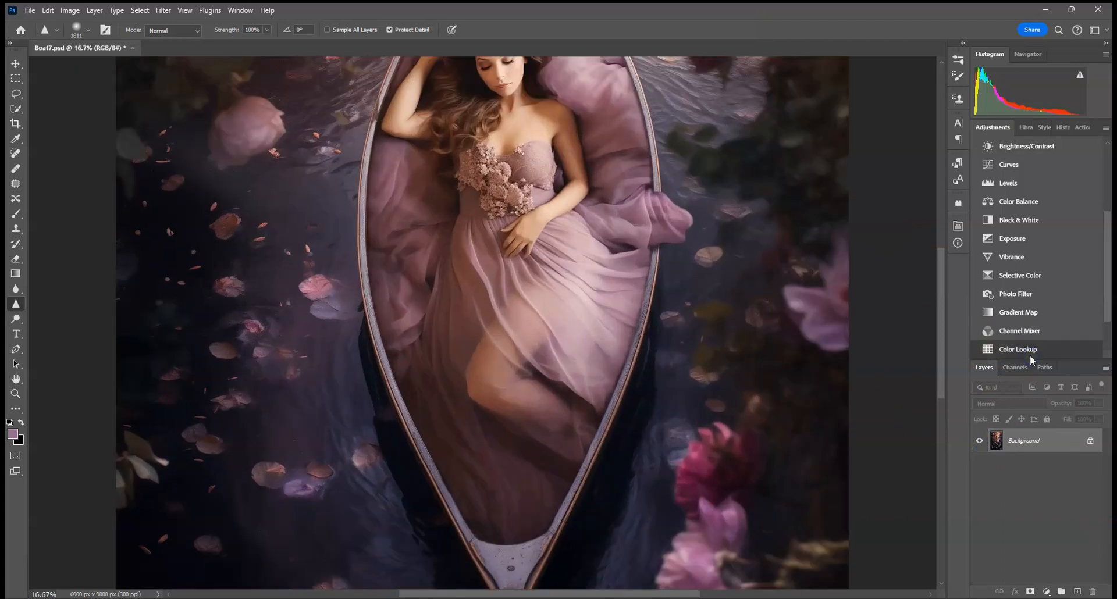
drag(469, 220, 495, 463)
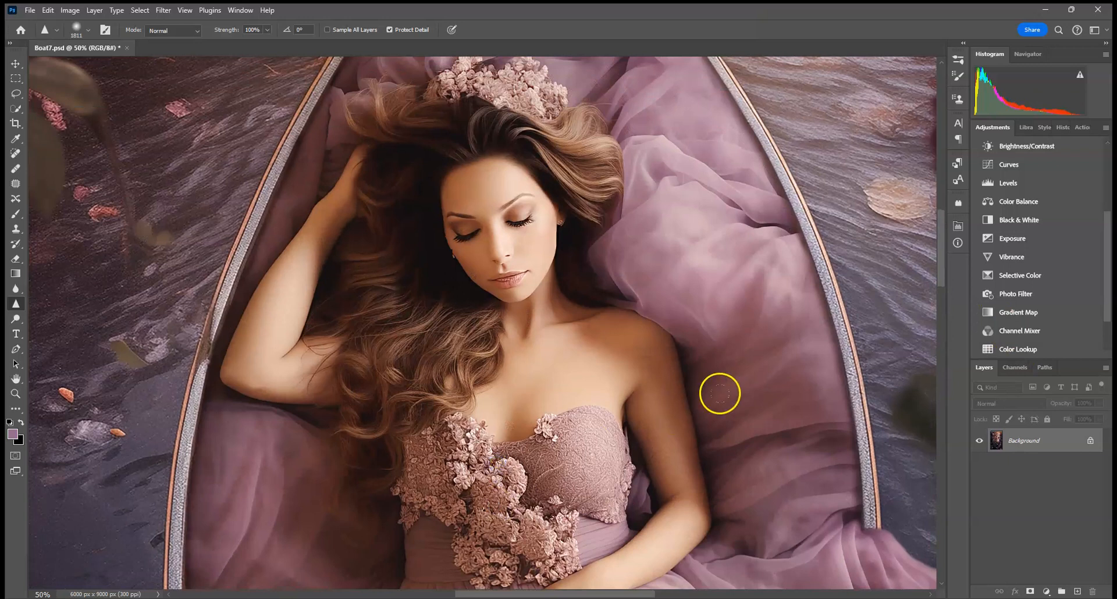
key(ctrl+0)
Step: Duplicate the Background layer and apply a Gaussian Blur with a 5-pixel radius to the copy
drag(1013, 440, 1077, 591)
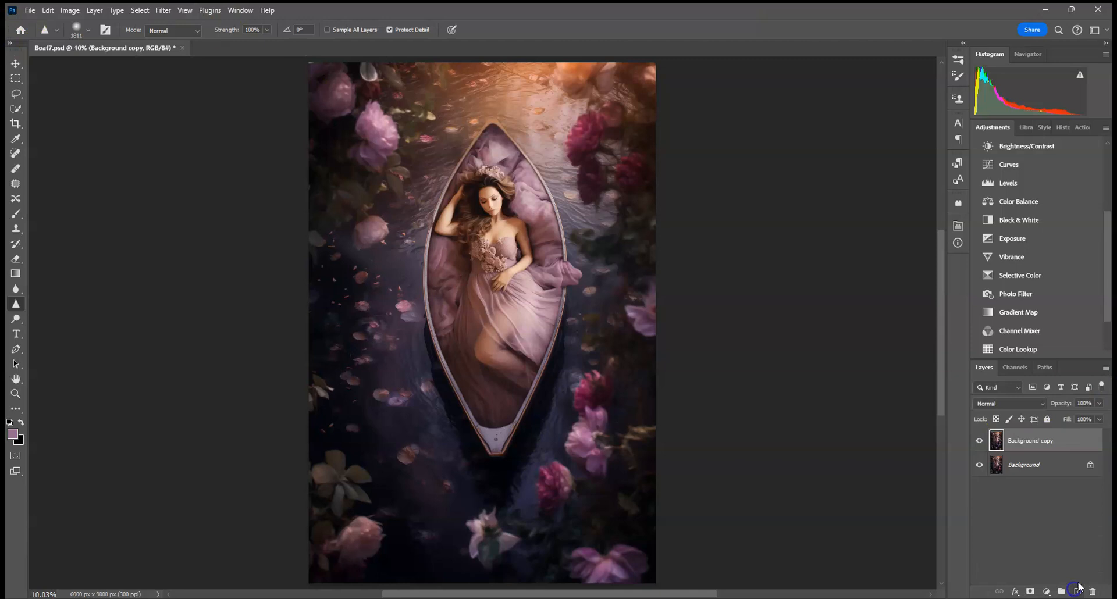
click(142, 11)
mouse_move(161, 11)
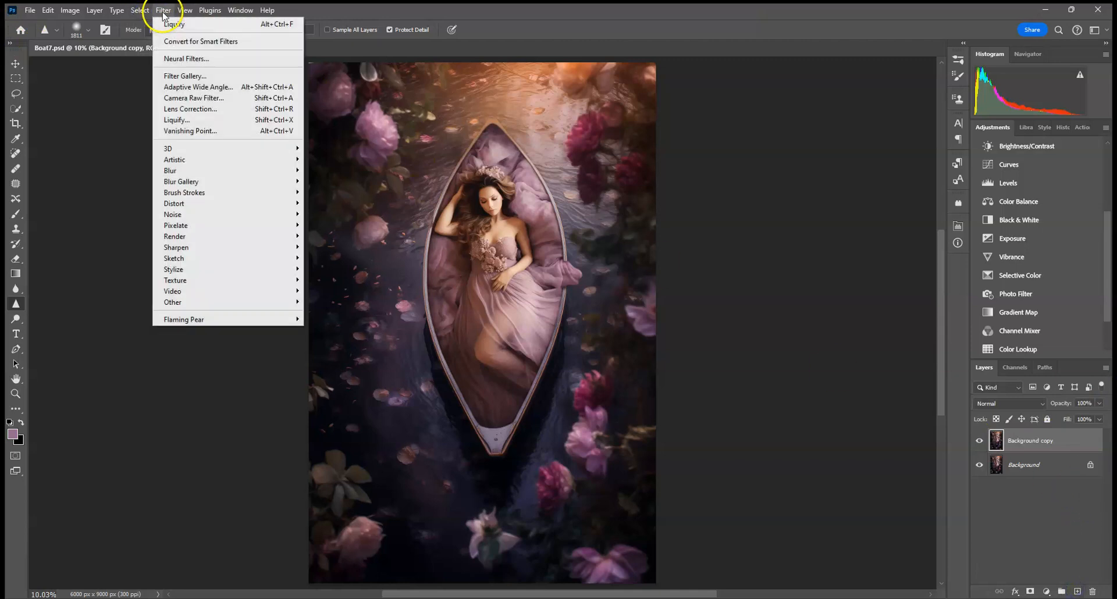
mouse_move(217, 173)
click(333, 213)
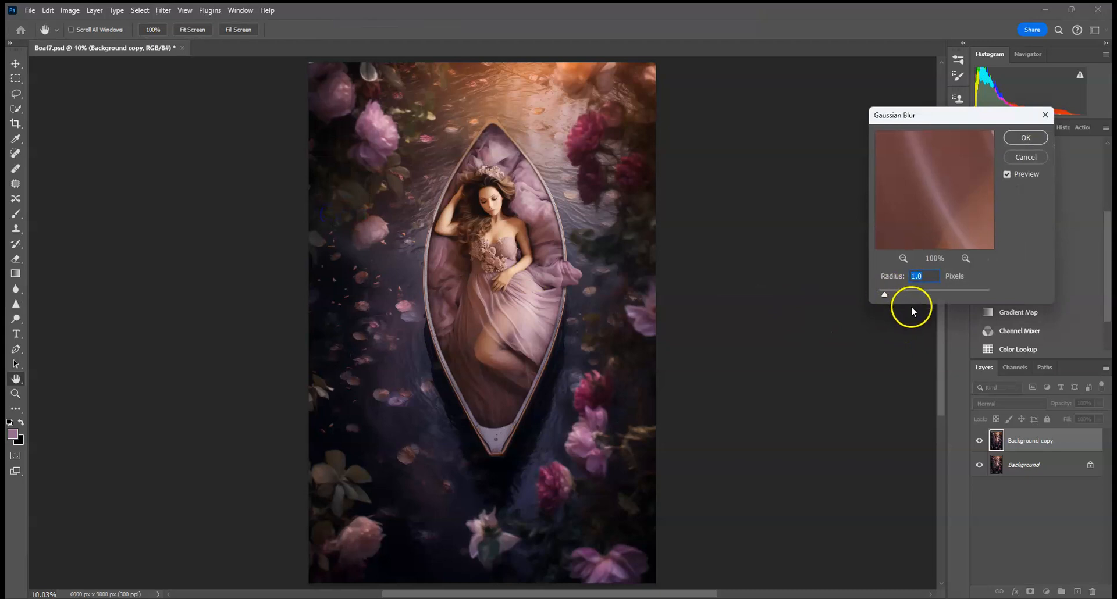
text(5)
click(1024, 138)
Step: Add a black layer mask to the blurred copy and paint white around the boat's lower tip with a 511 px brush at 100% opacity
click(1030, 591)
key(ctrl+i)
key(ctrl+plus)
key(ctrl+plus)
key(ctrl+plus)
key(ctrl+plus)
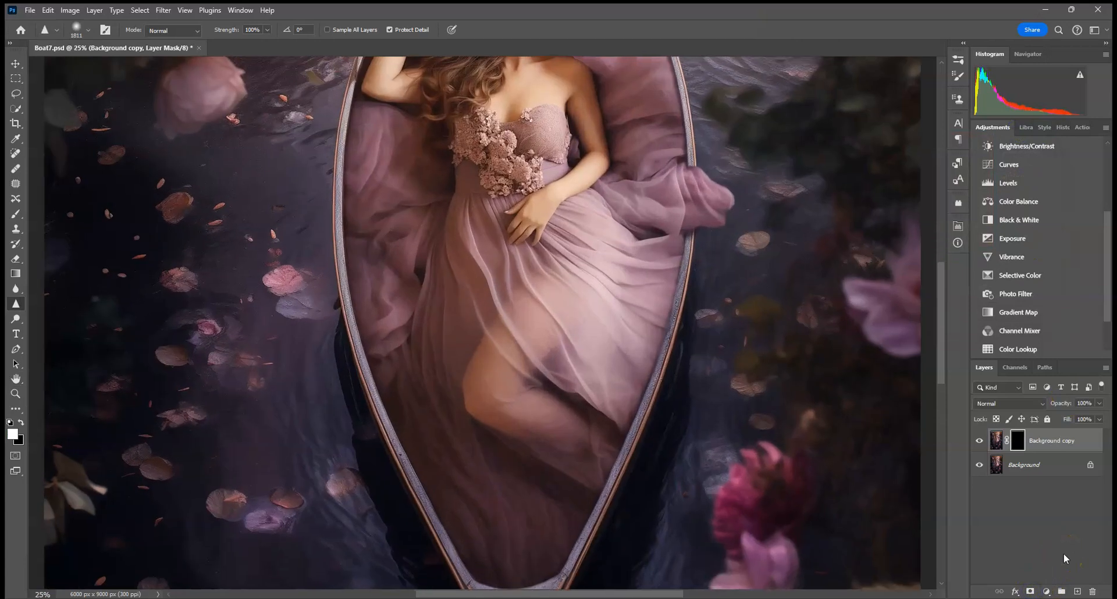
drag(743, 471, 708, 281)
drag(715, 457, 636, 324)
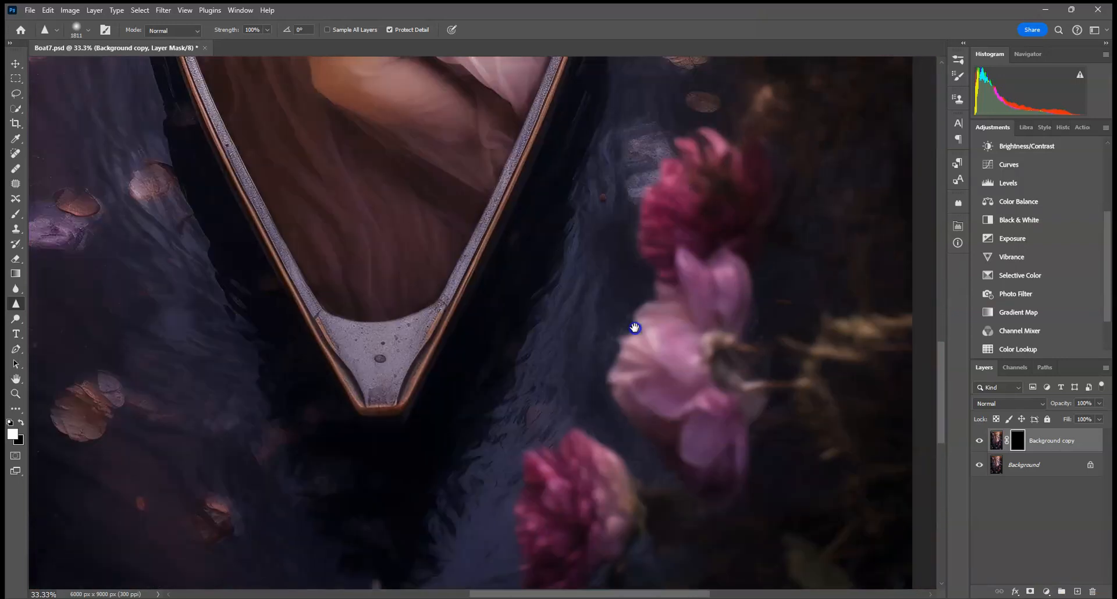
click(11, 214)
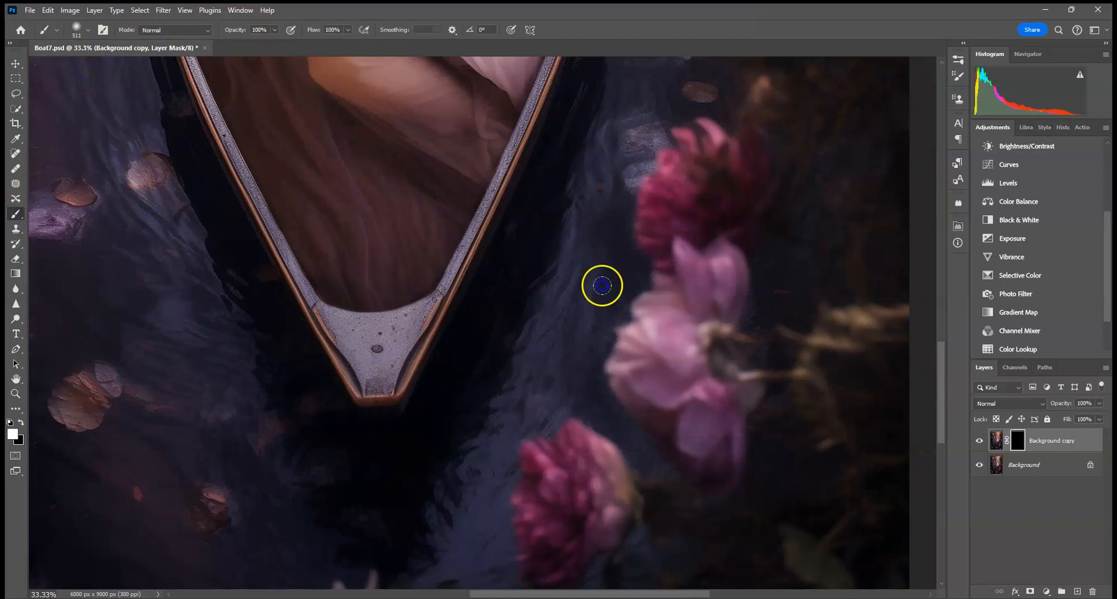
click(524, 425)
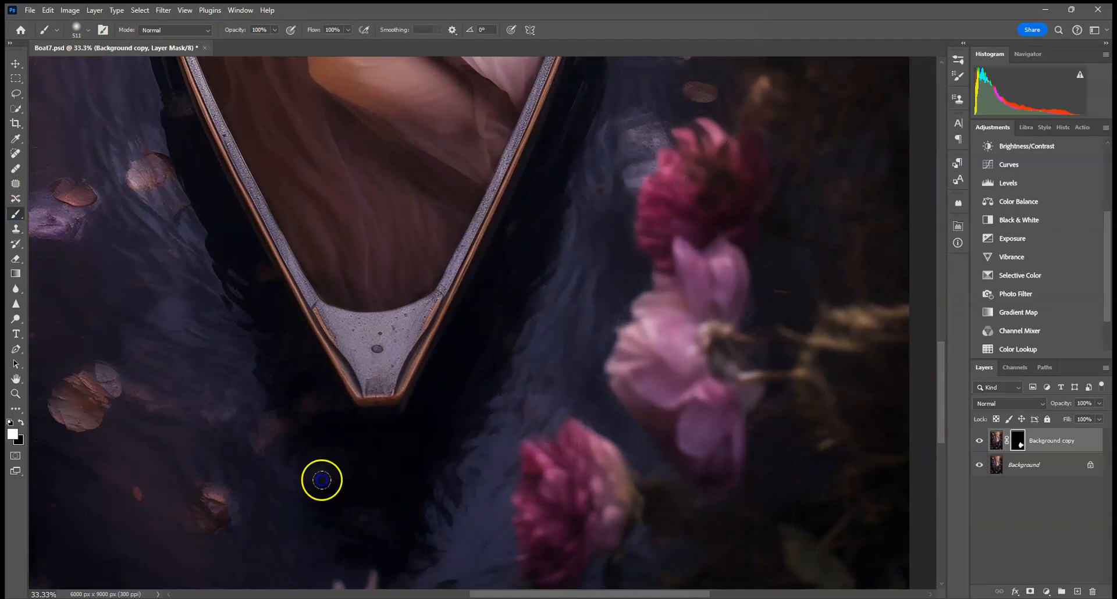
drag(195, 326, 337, 444)
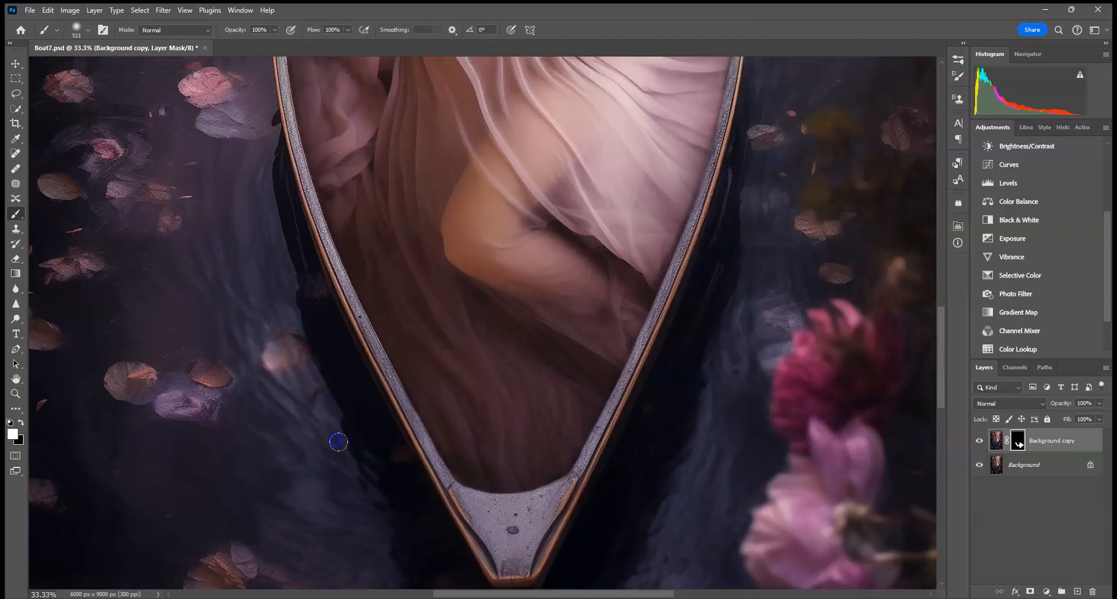
Step: Paint white on the mask over the water along the boat's left side, from its lower part up toward the bow
key(ctrl+minus)
mouse_move(273, 237)
mouse_down()
mouse_move(338, 299)
mouse_move(320, 302)
mouse_move(309, 219)
mouse_move(272, 189)
mouse_up()
mouse_move(247, 112)
mouse_down()
mouse_move(327, 209)
mouse_move(281, 211)
mouse_move(295, 372)
mouse_move(270, 188)
mouse_up()
scroll(336, 326, up, 5)
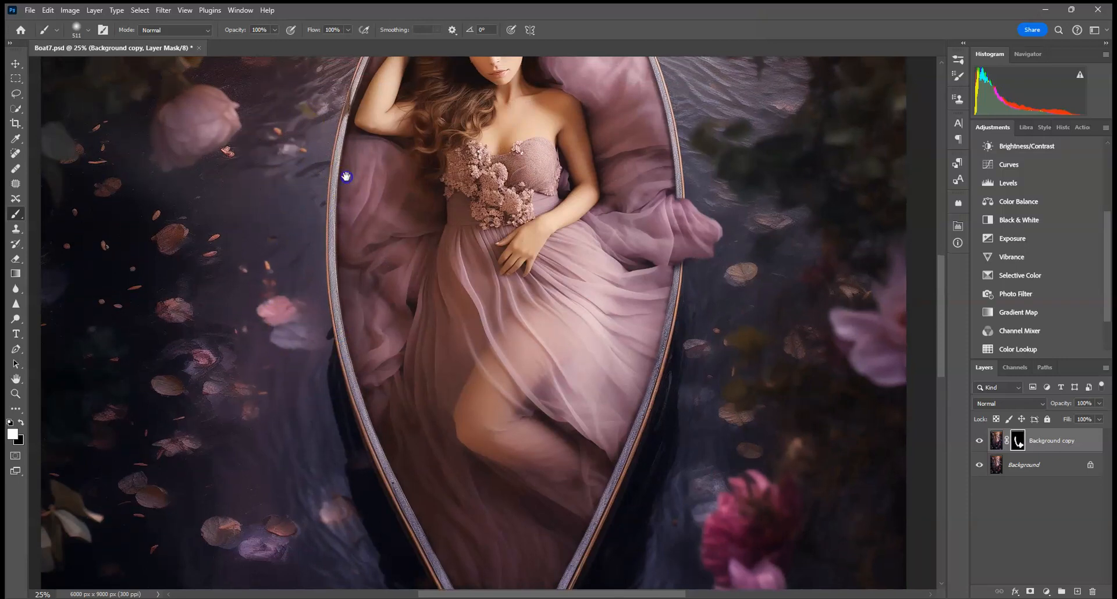
scroll(345, 233, up, 5)
drag(315, 166, 352, 157)
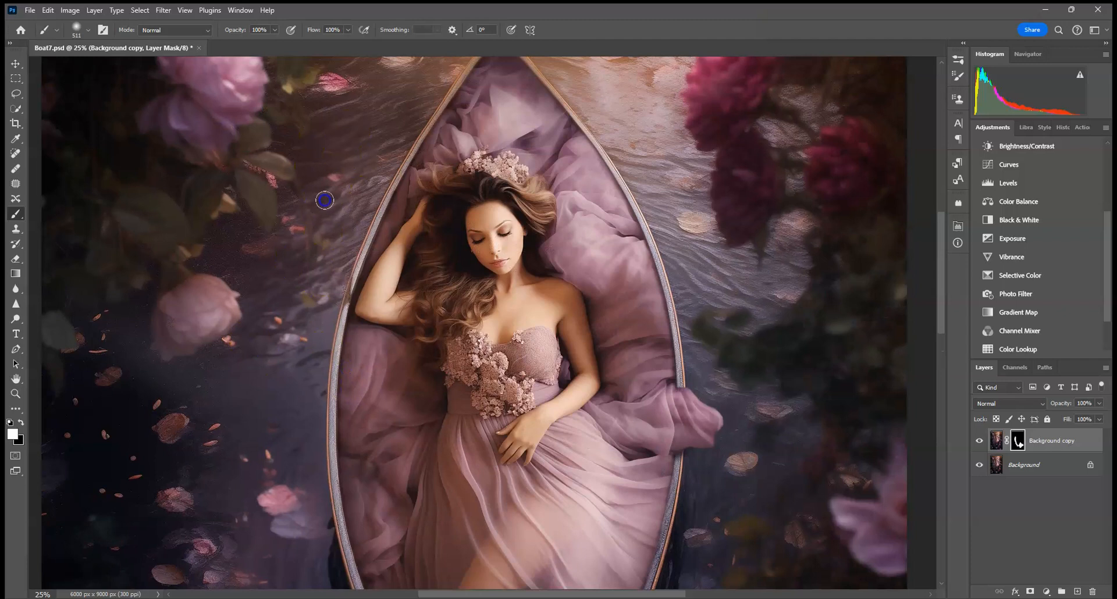
scroll(357, 249, up, 4)
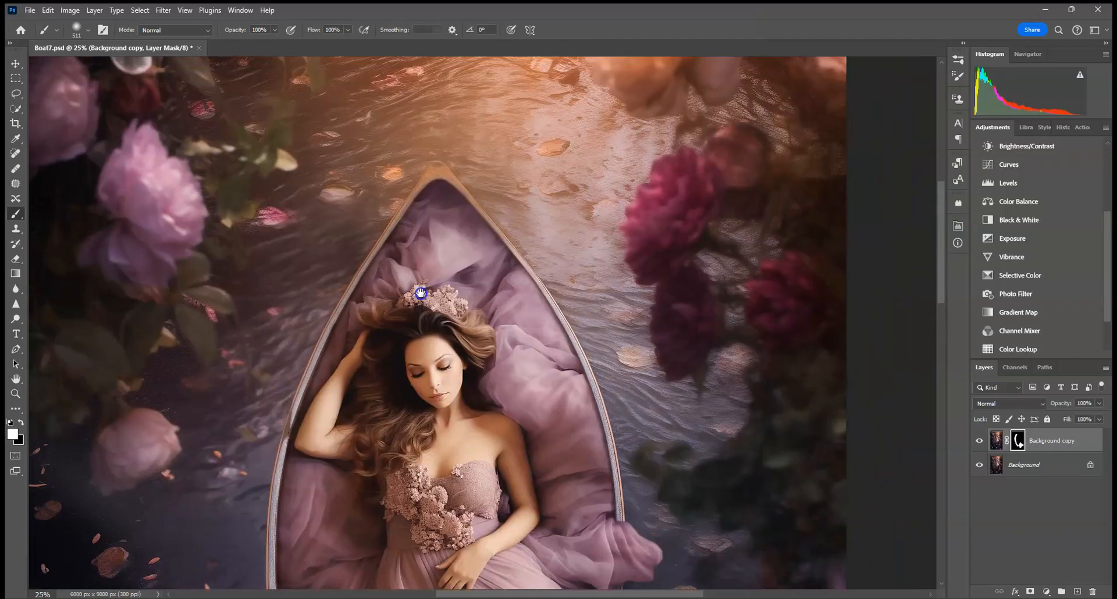
mouse_move(311, 270)
mouse_down()
mouse_move(392, 118)
mouse_move(350, 186)
mouse_move(377, 173)
mouse_up()
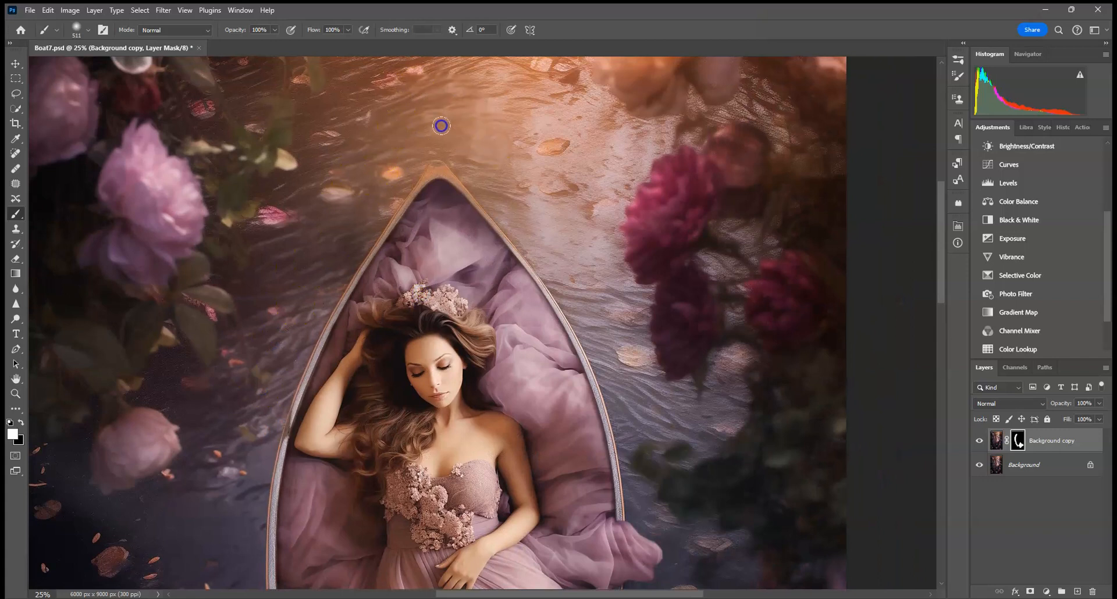
Step: Paint the blur in on the mask around the bow and over the upper right water and dark pink flowers
drag(577, 259, 439, 104)
mouse_move(619, 257)
mouse_down()
mouse_move(540, 163)
mouse_move(647, 265)
mouse_move(739, 328)
mouse_up()
mouse_move(574, 255)
mouse_down()
mouse_move(661, 464)
mouse_move(612, 305)
mouse_up()
mouse_move(614, 267)
mouse_down()
mouse_move(705, 125)
mouse_move(768, 233)
mouse_move(871, 297)
mouse_up()
drag(710, 458, 711, 235)
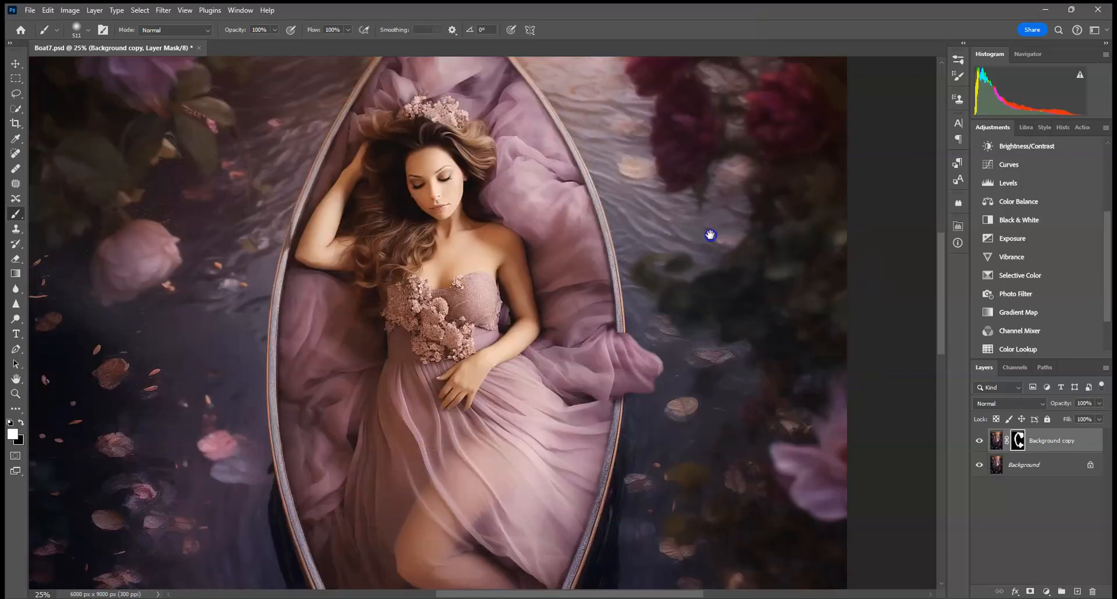
Step: Paint white on the mask down the boat's right side, covering the water, petals and flowers to the lower right
click(679, 225)
click(653, 223)
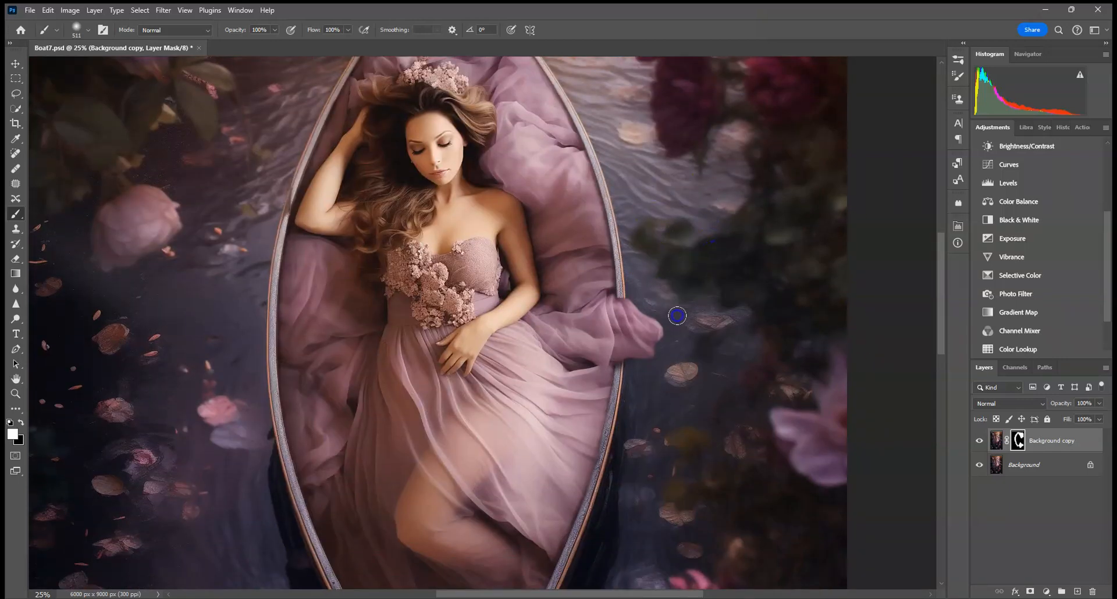
drag(649, 417, 657, 433)
mouse_move(669, 392)
mouse_down()
mouse_move(743, 400)
mouse_move(757, 336)
mouse_move(829, 323)
mouse_move(852, 383)
mouse_up()
drag(643, 528, 747, 254)
mouse_move(715, 372)
mouse_down()
mouse_move(782, 165)
mouse_move(734, 309)
mouse_up()
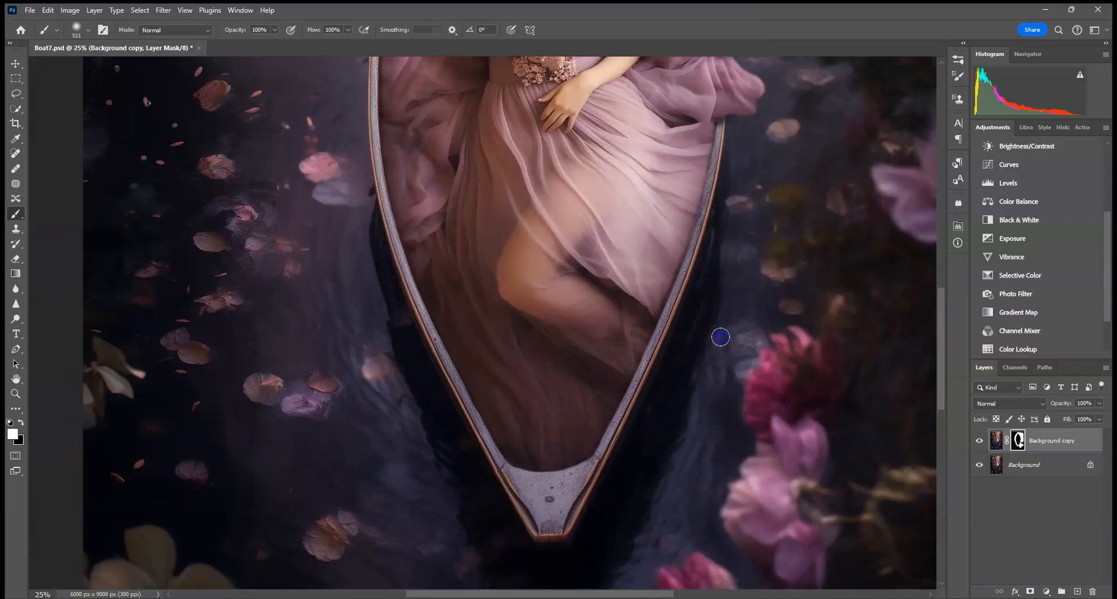
drag(786, 245, 825, 212)
drag(826, 306, 831, 320)
drag(739, 454, 784, 186)
mouse_move(663, 374)
mouse_down()
mouse_move(652, 336)
mouse_move(726, 250)
mouse_move(821, 314)
mouse_move(898, 328)
mouse_up()
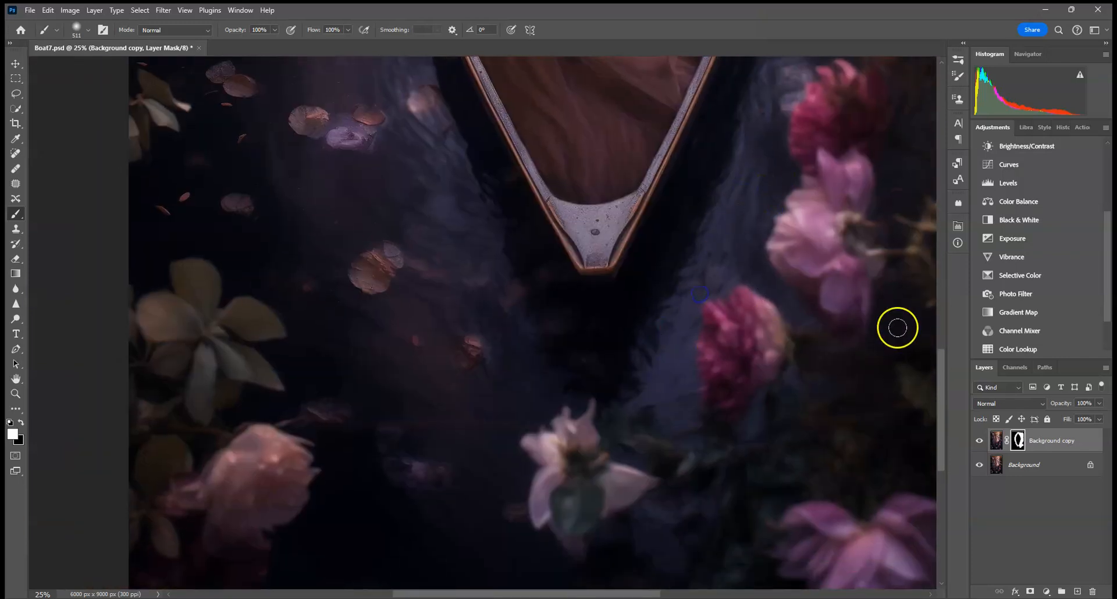
Step: Display the mask as a red overlay and paint white over the uncovered areas along the right and top of the image
key(backslash)
drag(832, 270, 642, 515)
mouse_move(729, 359)
mouse_down()
mouse_move(772, 310)
mouse_move(798, 326)
mouse_up()
drag(721, 167, 670, 443)
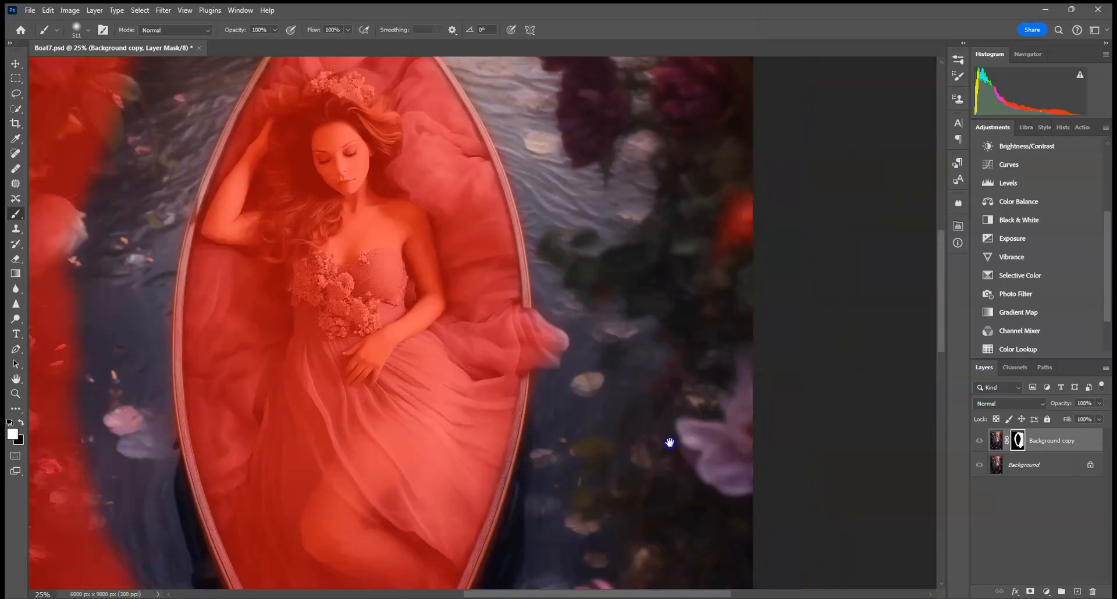
drag(511, 156, 618, 456)
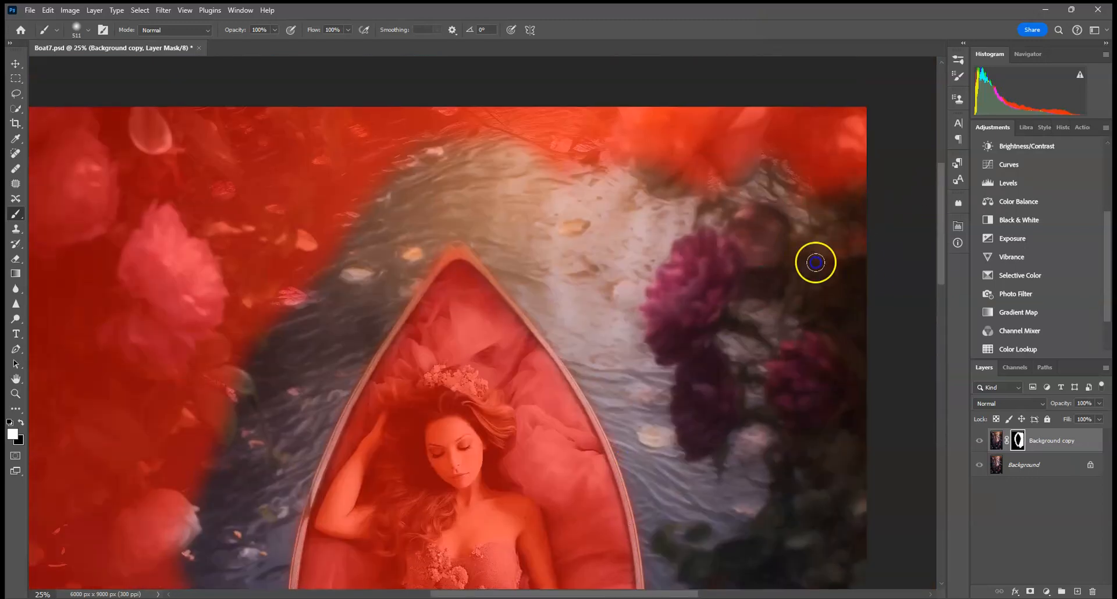
mouse_move(683, 197)
mouse_down()
mouse_move(695, 122)
mouse_move(531, 60)
mouse_move(198, 347)
mouse_move(169, 254)
mouse_move(87, 198)
mouse_up()
Step: Paint white over the remaining red overlay on the flowers and water left of the boat, down to the image's bottom
drag(270, 242, 568, 274)
mouse_move(459, 194)
mouse_down()
mouse_move(409, 148)
mouse_move(326, 289)
mouse_move(404, 279)
mouse_move(451, 372)
mouse_move(583, 289)
mouse_move(545, 402)
mouse_up()
drag(510, 513, 511, 207)
mouse_move(508, 247)
mouse_down()
mouse_move(452, 428)
mouse_move(402, 172)
mouse_move(299, 302)
mouse_move(379, 585)
mouse_move(496, 428)
mouse_up()
drag(510, 499, 492, 262)
mouse_move(378, 252)
mouse_down()
mouse_move(287, 202)
mouse_move(442, 529)
mouse_move(482, 389)
mouse_move(577, 382)
mouse_up()
mouse_move(575, 428)
mouse_down()
mouse_move(505, 238)
mouse_move(438, 222)
mouse_move(509, 329)
mouse_move(740, 455)
mouse_move(823, 459)
mouse_move(723, 553)
mouse_move(656, 232)
mouse_move(809, 293)
mouse_move(364, 399)
mouse_move(449, 393)
mouse_move(45, 309)
mouse_move(432, 261)
mouse_move(12, 205)
mouse_up()
mouse_move(244, 165)
mouse_down()
mouse_move(335, 377)
mouse_move(269, 261)
mouse_move(205, 197)
mouse_move(313, 209)
mouse_move(359, 193)
mouse_move(444, 459)
mouse_up()
drag(713, 279, 376, 197)
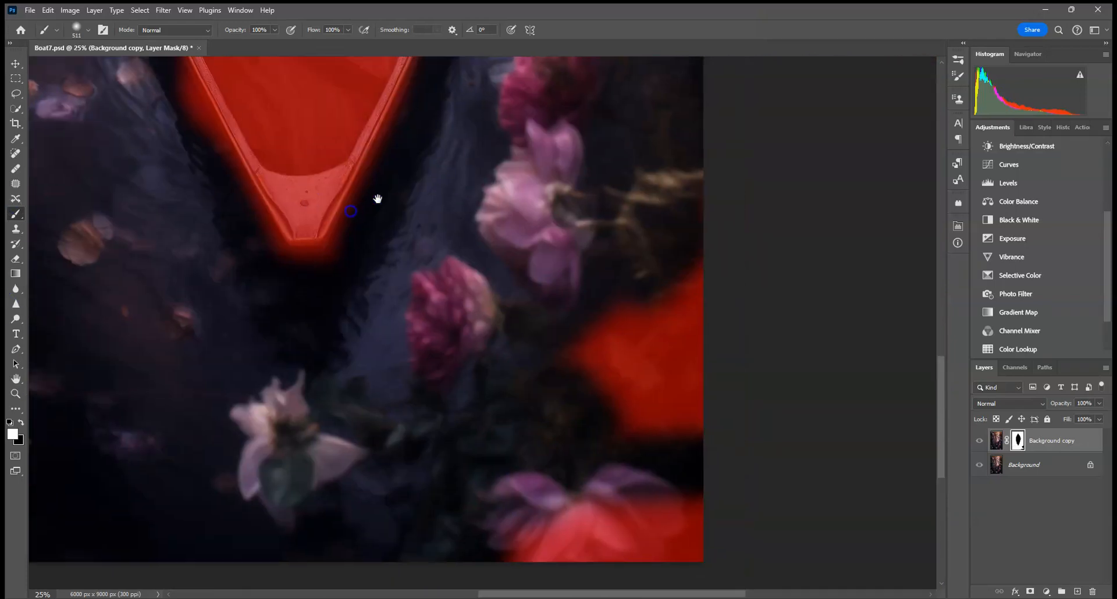
Step: Clear the red overlay from the lower right corner and beside the boat's lower left edge, and hide the mask overlay
mouse_move(548, 508)
mouse_down()
mouse_move(675, 208)
mouse_move(668, 219)
mouse_move(782, 149)
mouse_move(692, 134)
mouse_move(723, 361)
mouse_up()
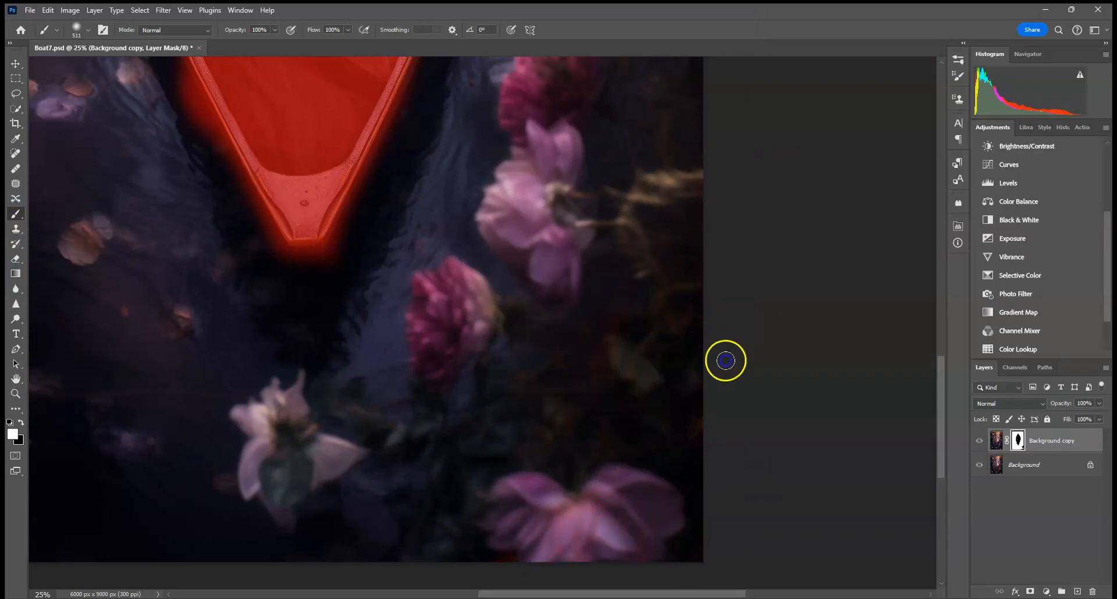
drag(570, 227, 625, 452)
key(ctrl+0)
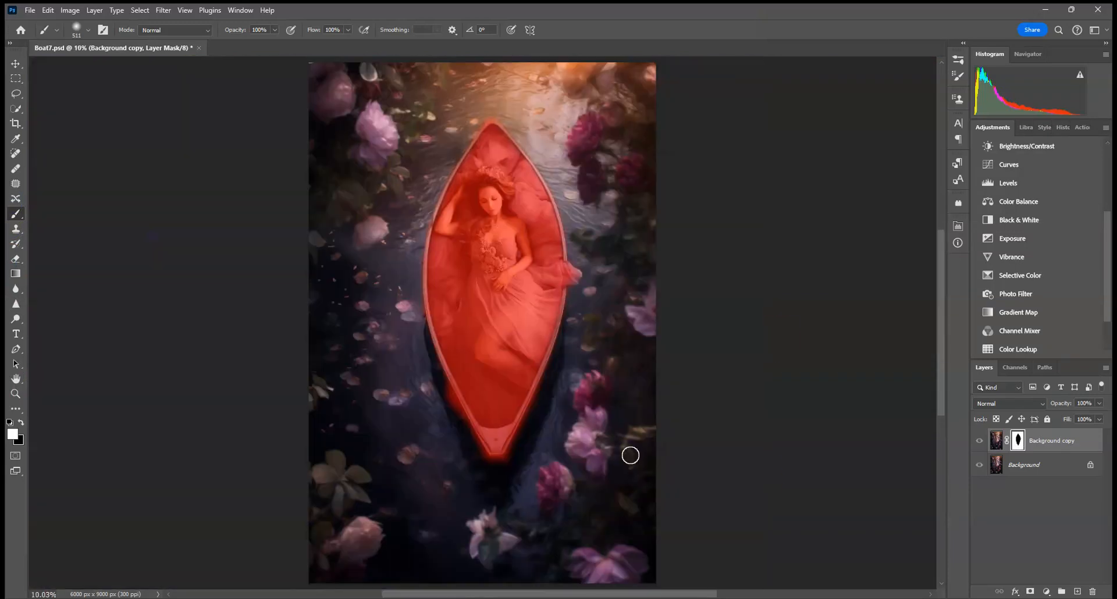
drag(436, 479, 433, 384)
key(backslash)
Step: Compare the image with and without the blurred layer, and flatten the image
click(978, 441)
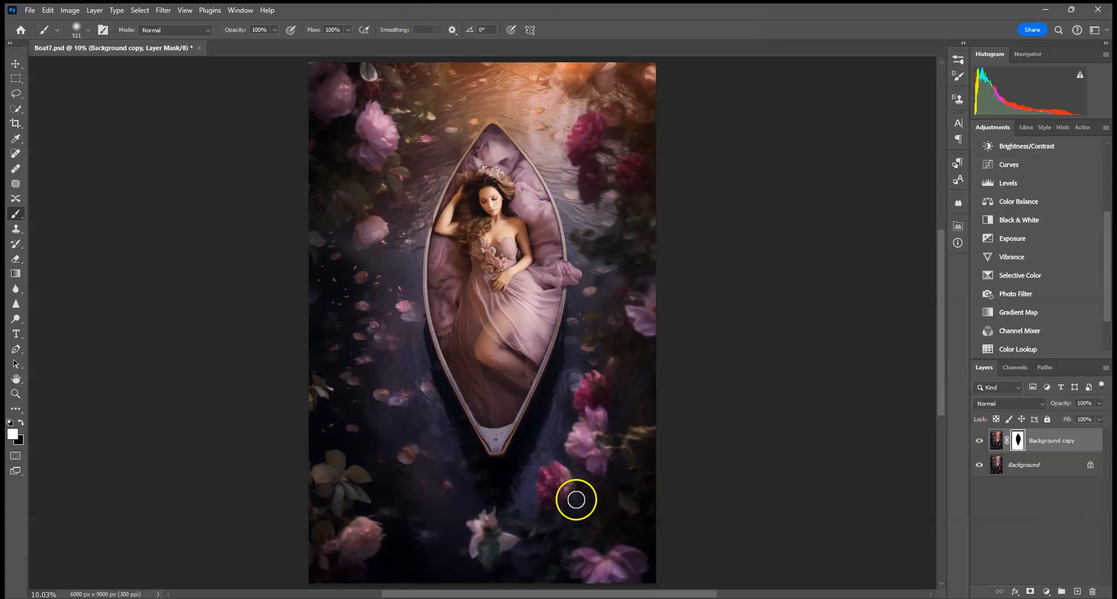
right_click(1050, 445)
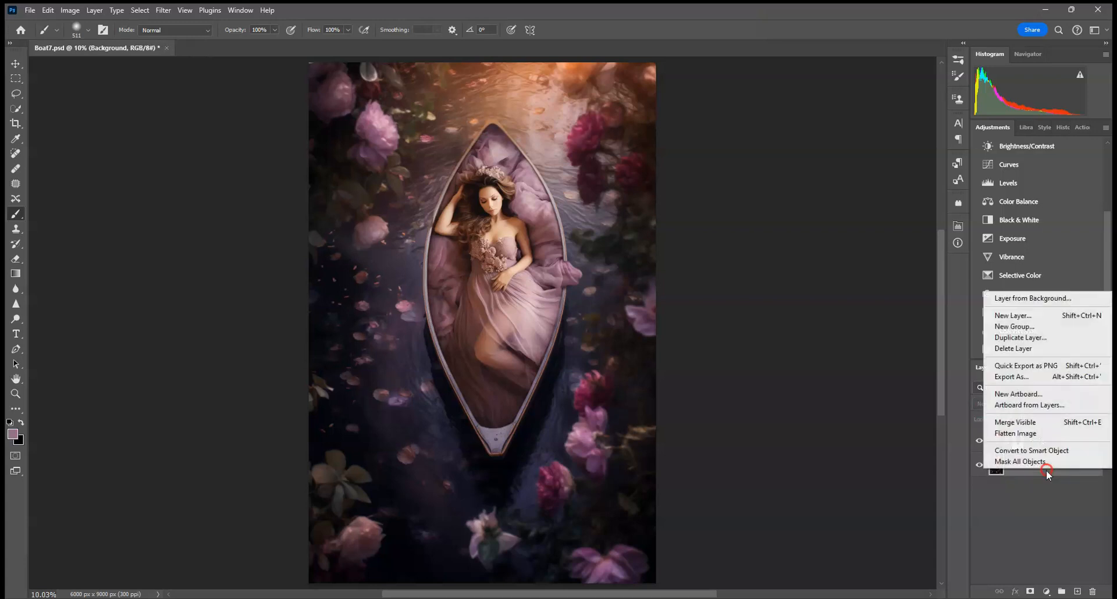
click(1054, 434)
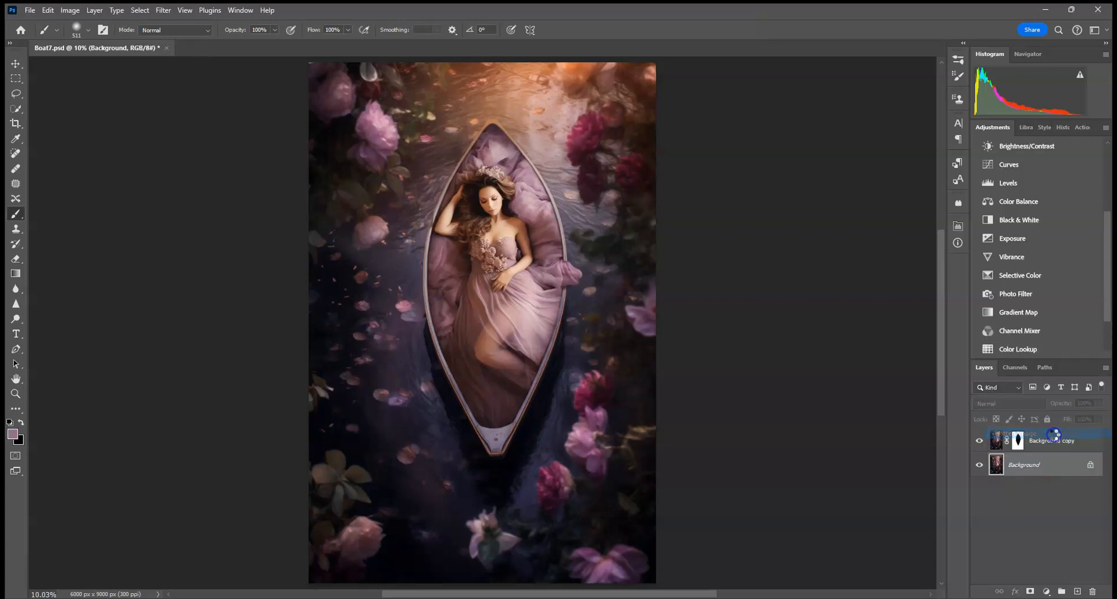
Step: Try darkening the dress beside the knee with a 432 px Burn tool on Shadows at 22% exposure, and revert to the flattened image
click(17, 321)
right_click(18, 324)
click(55, 327)
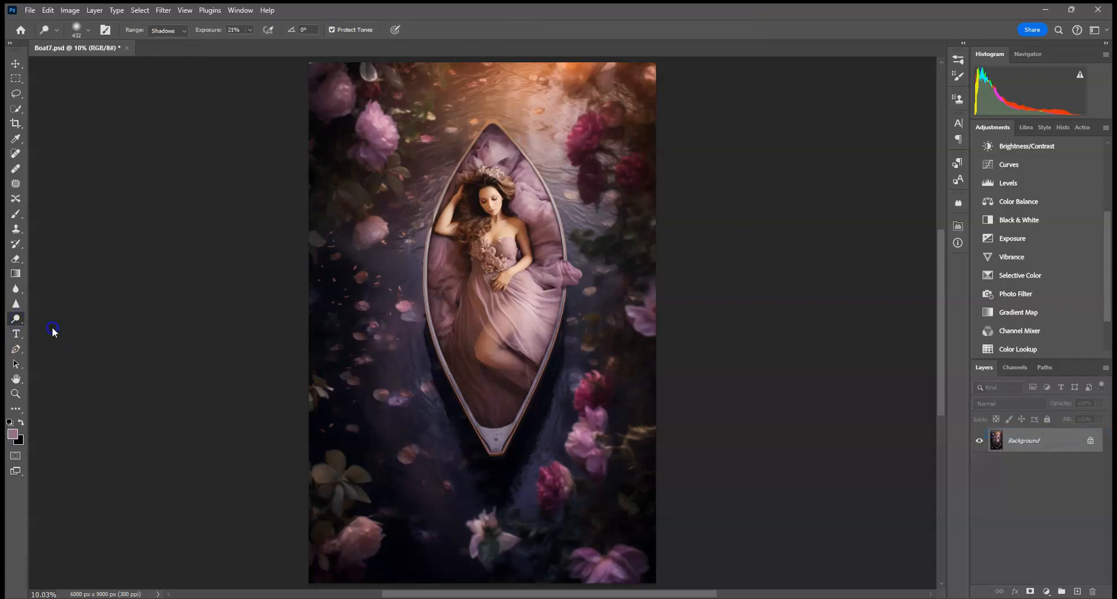
click(87, 30)
click(139, 67)
click(133, 65)
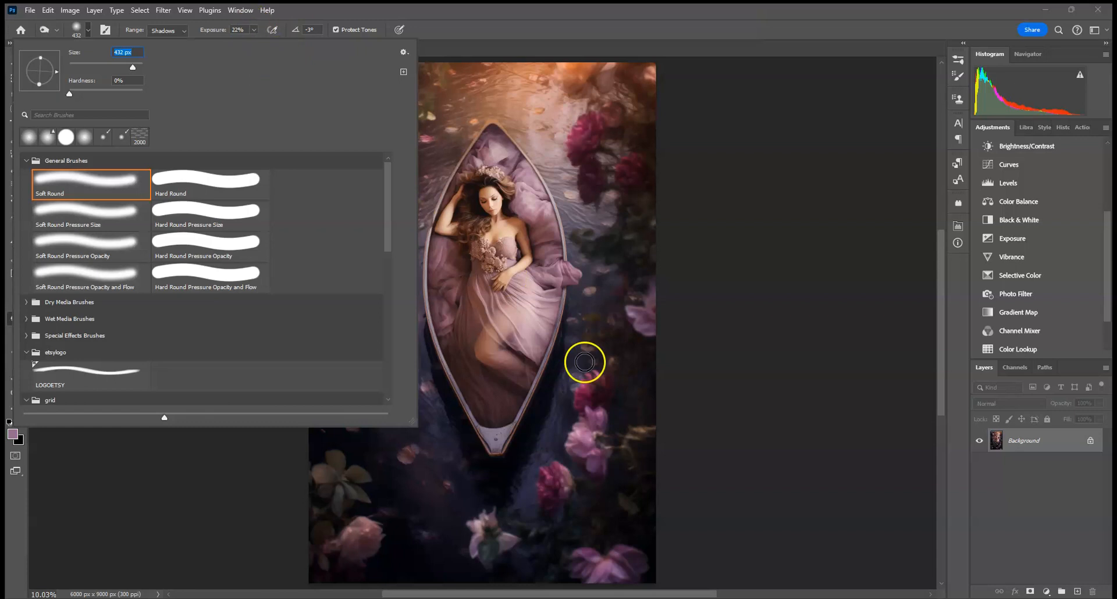
click(541, 336)
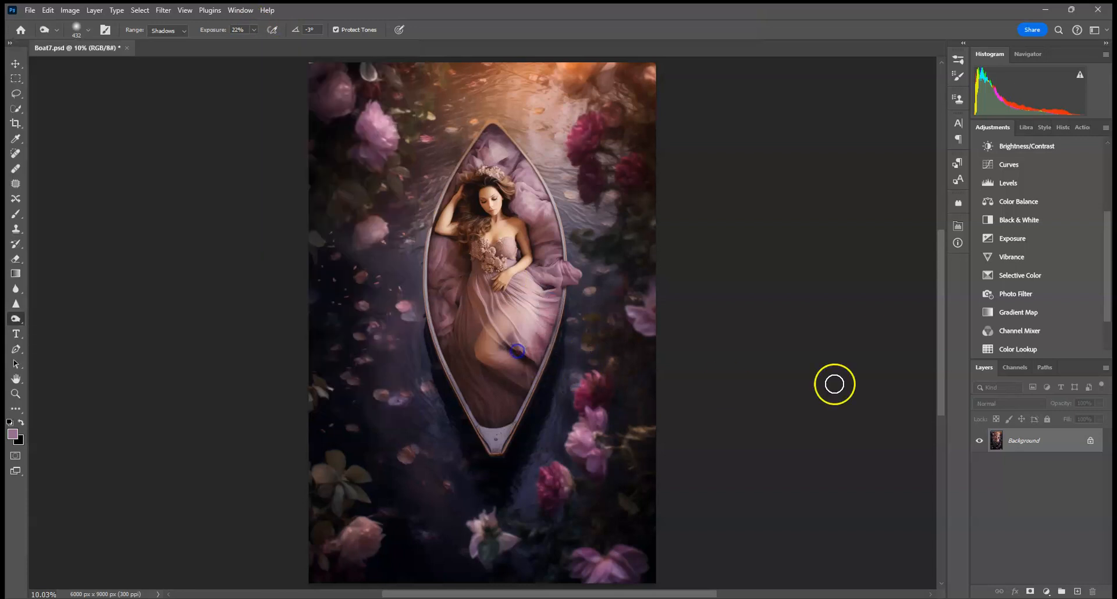
click(1061, 126)
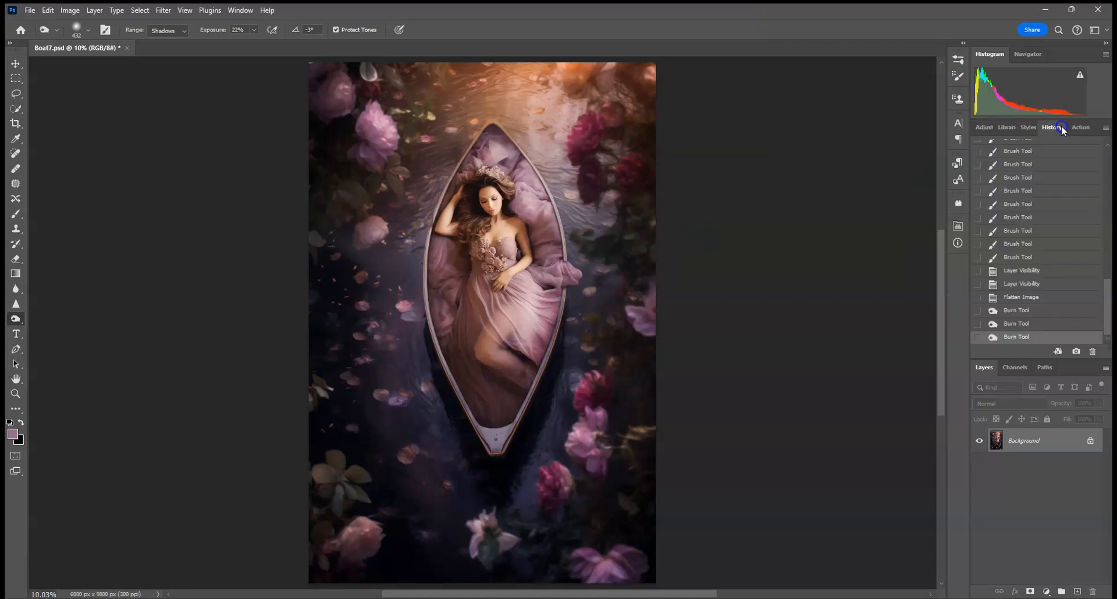
click(1042, 298)
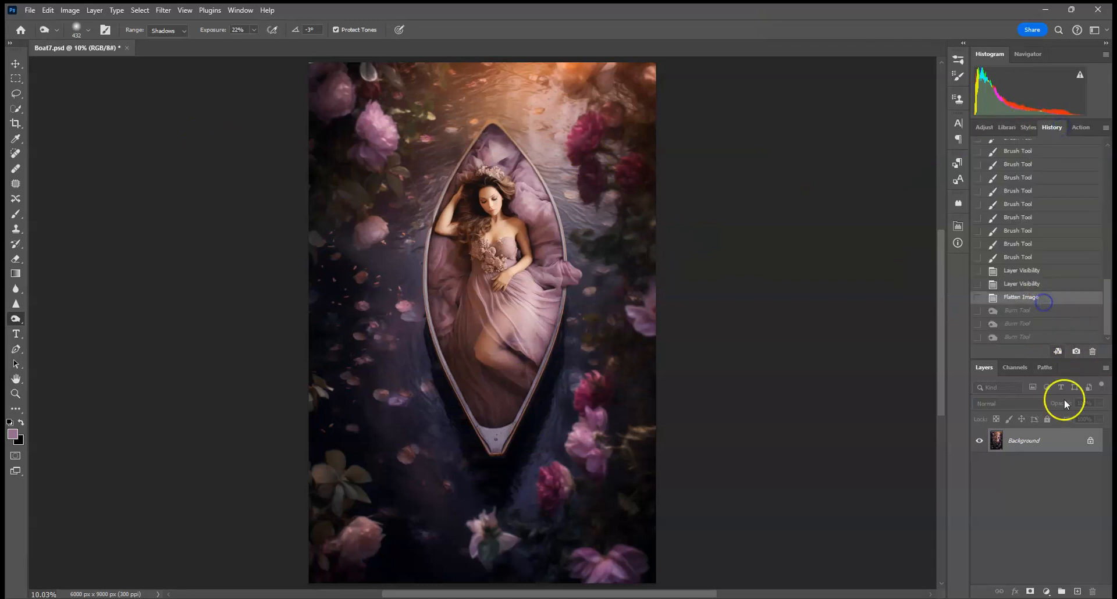
Step: Add a new empty layer above the Background and set its blend mode to Multiply
click(1078, 591)
click(1008, 402)
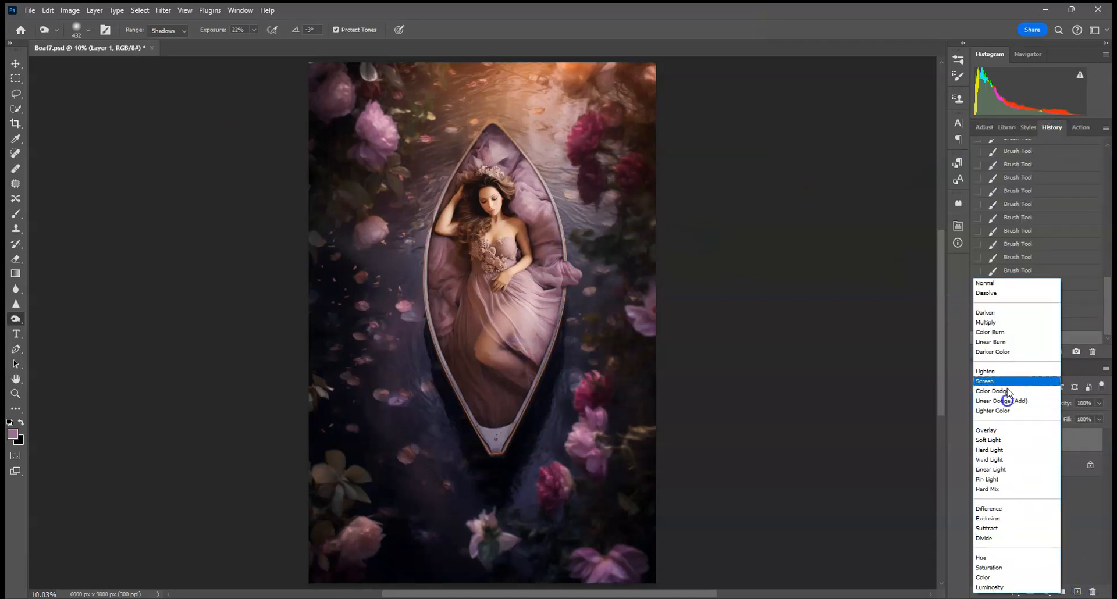
click(1003, 321)
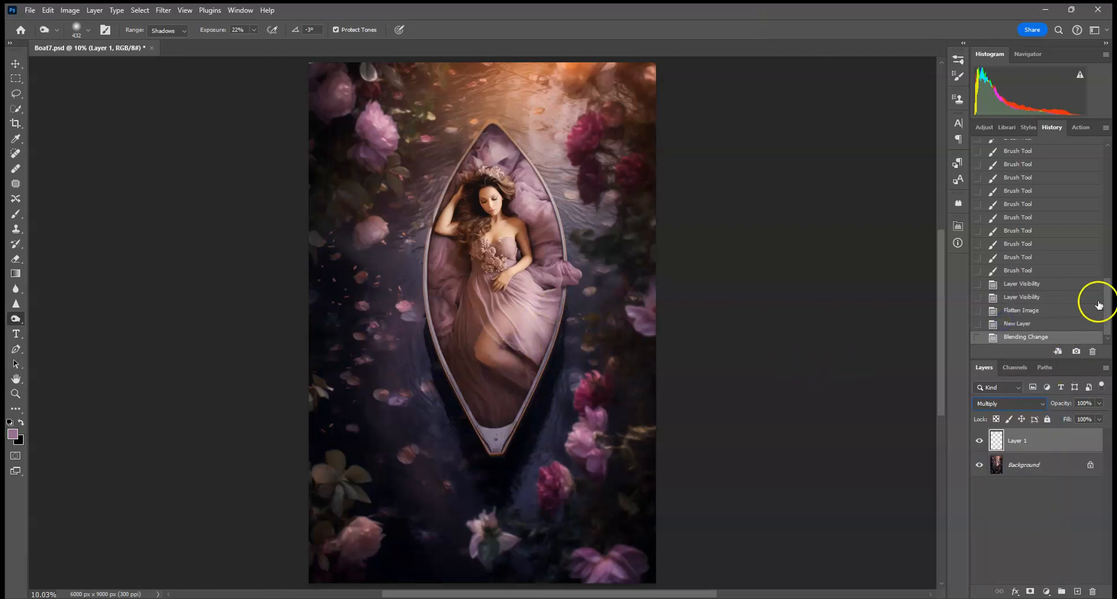
Step: Paint a dark tone sampled from the image over the dress's lower right with a 511 px brush at 20% opacity
click(13, 219)
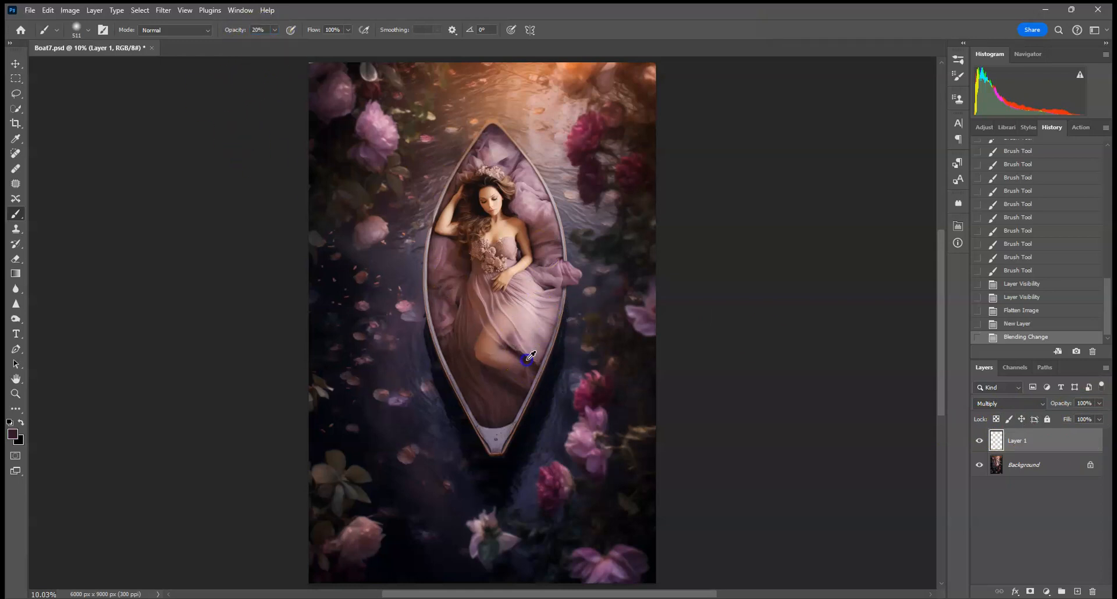
drag(535, 354, 534, 363)
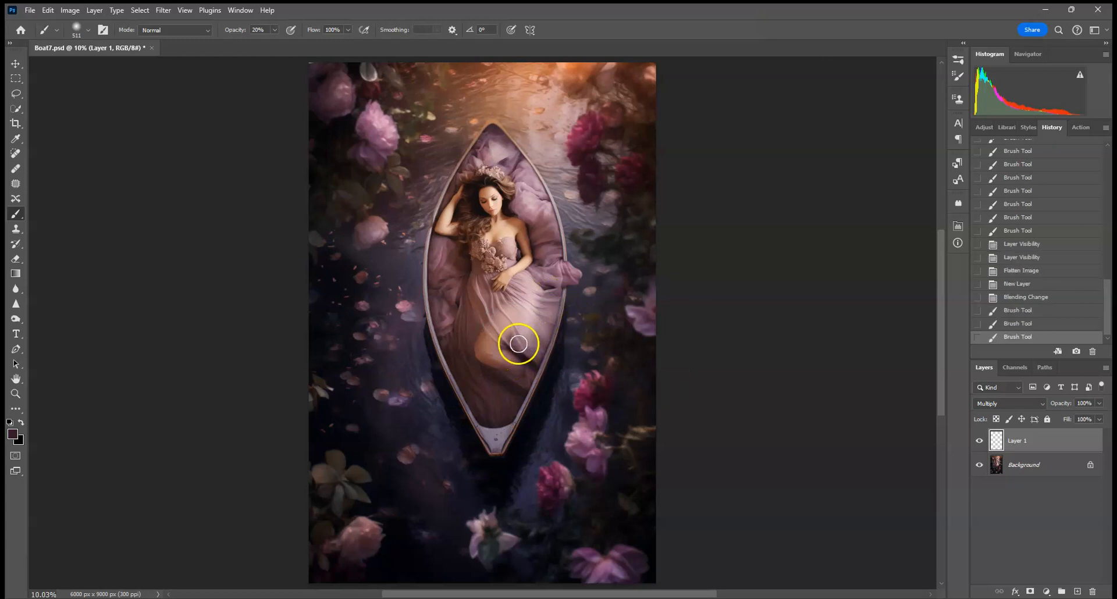
click(547, 311)
Step: Set the Multiply layer's opacity to 76% and compare the image with and without its shading
click(1099, 403)
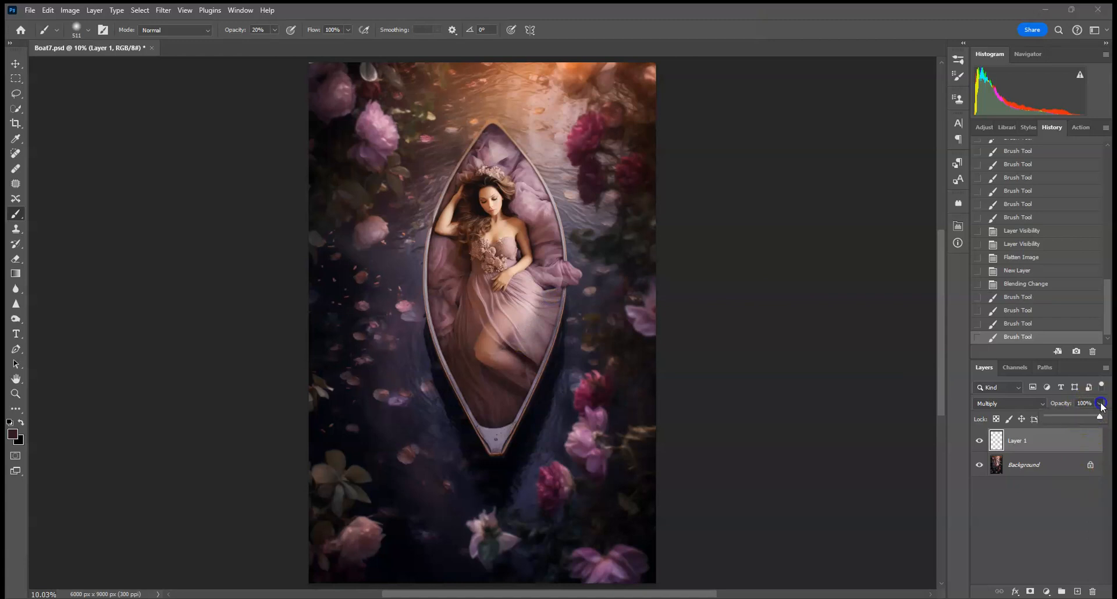
click(979, 440)
click(979, 440)
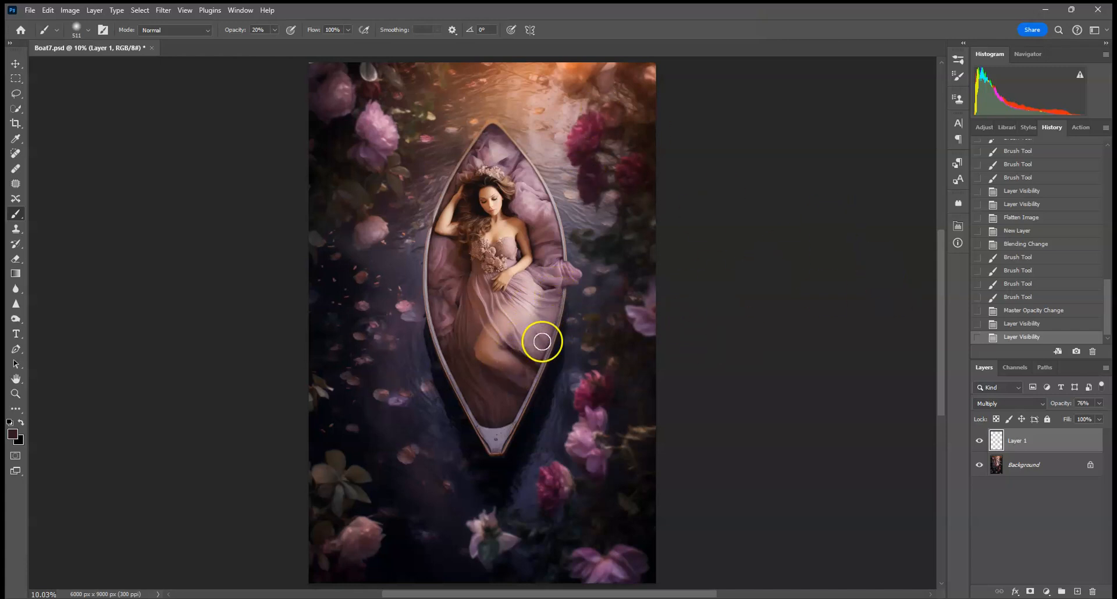
click(979, 441)
click(979, 441)
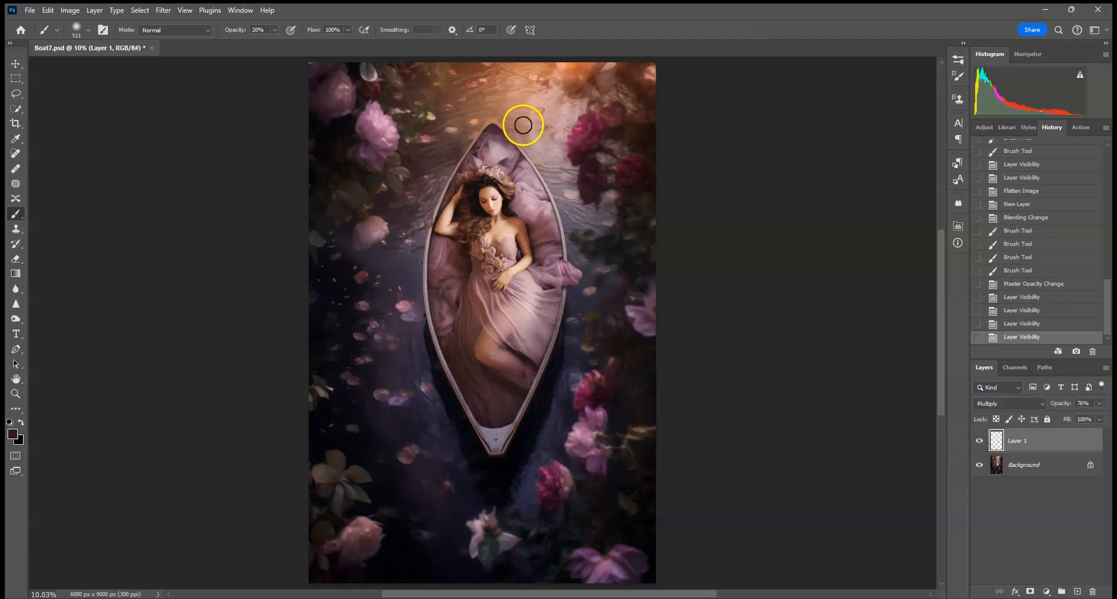